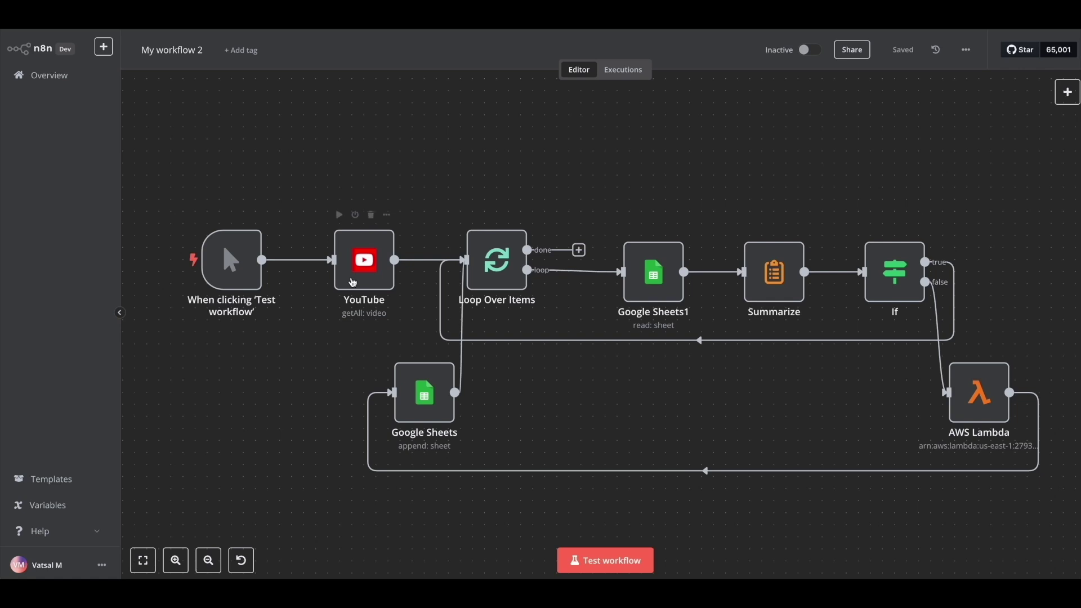
Open the YouTube node's settings and begin creating a new YouTube OAuth2 credential.
double_click(346, 276)
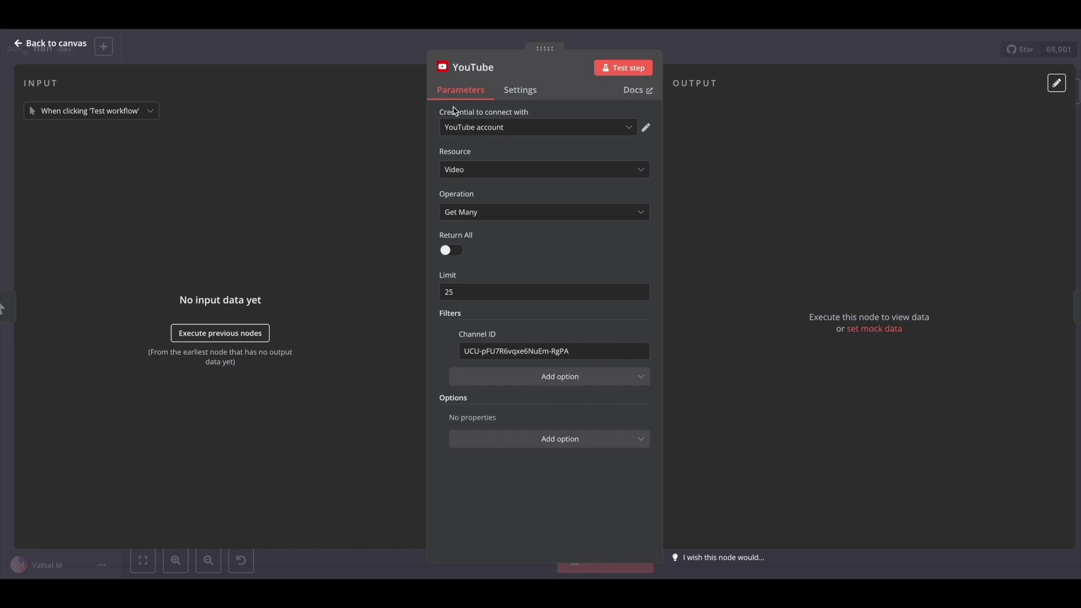
left_click(623, 129)
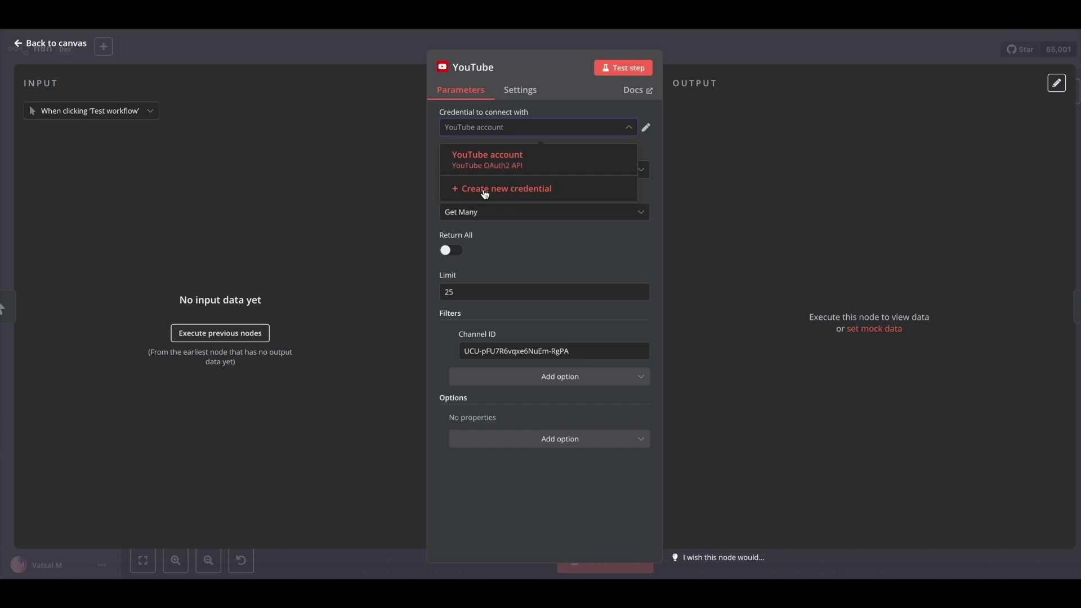
left_click(505, 191)
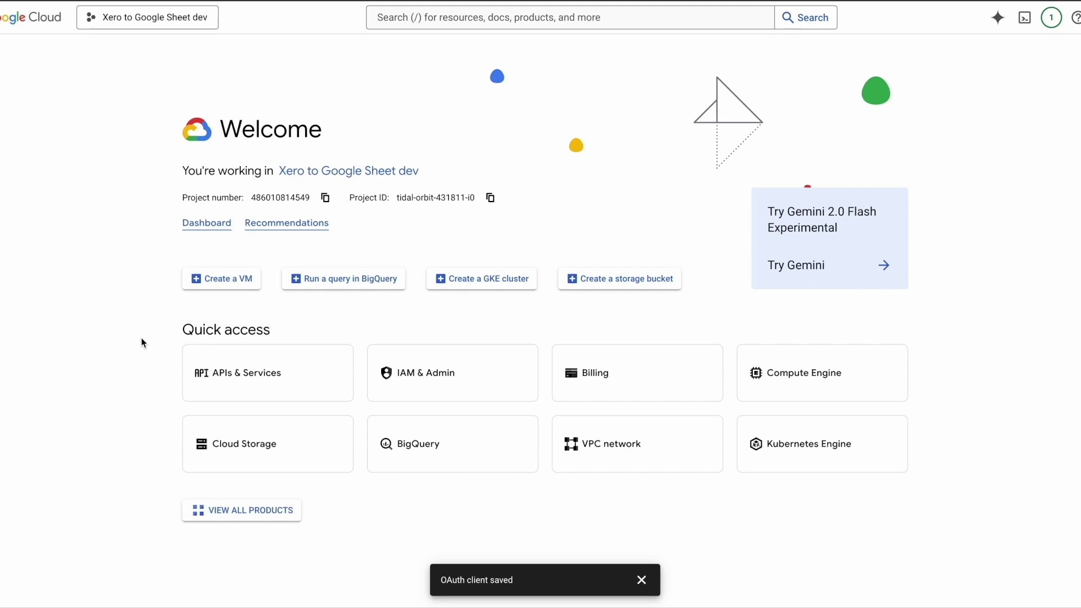
In Google Cloud, search the API Library for "youtube data api v3" and open the YouTube Data API v3 product page.
left_click(278, 381)
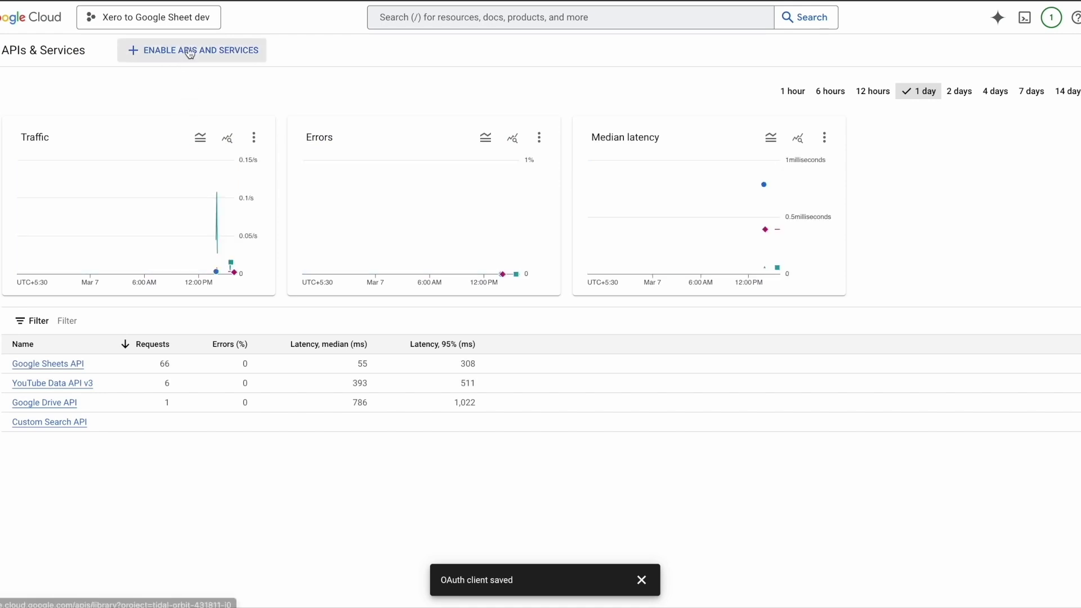
left_click(208, 50)
type("youtube")
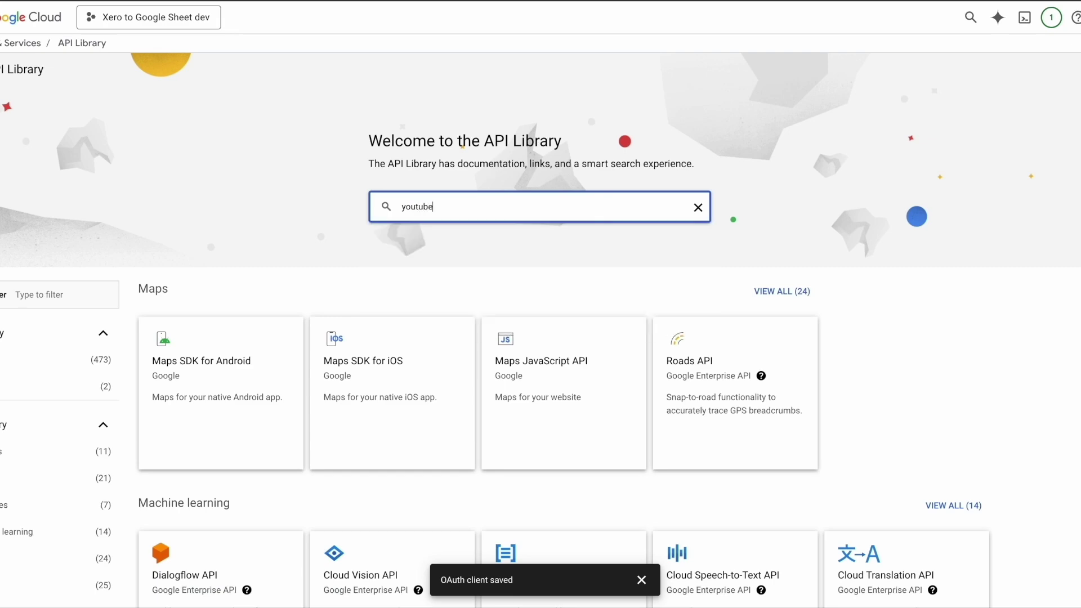
left_click(448, 258)
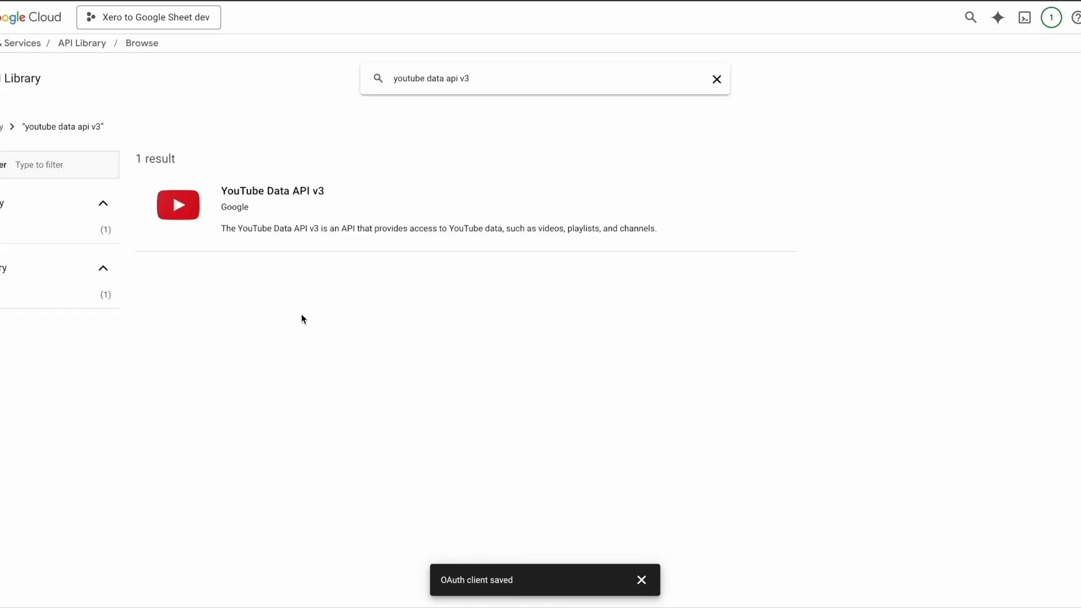
left_click(269, 215)
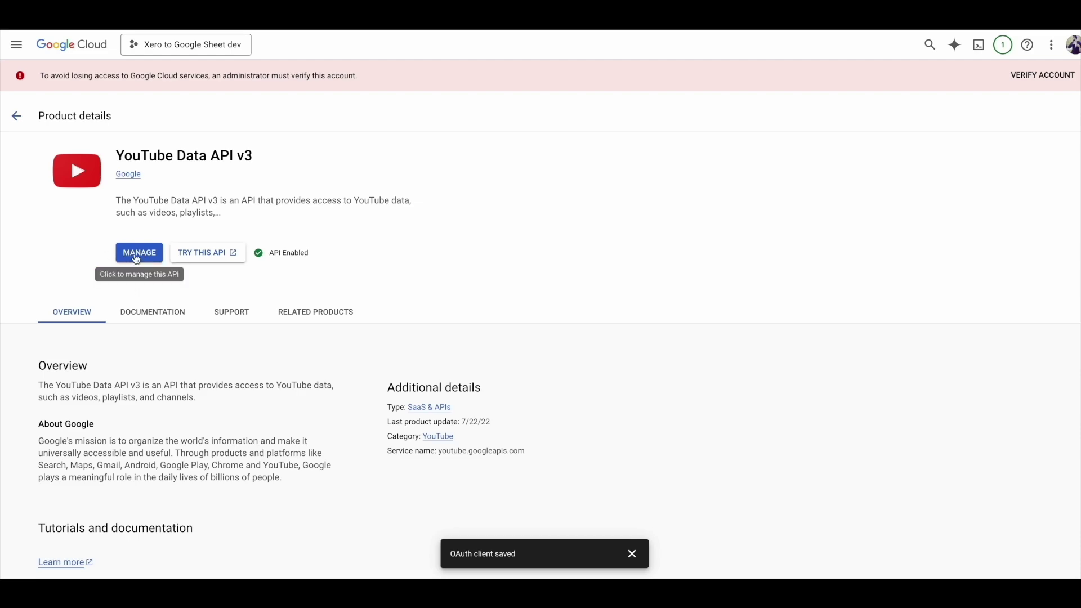
Return to the APIs & Services overview and open the project's Credentials page.
left_click(16, 116)
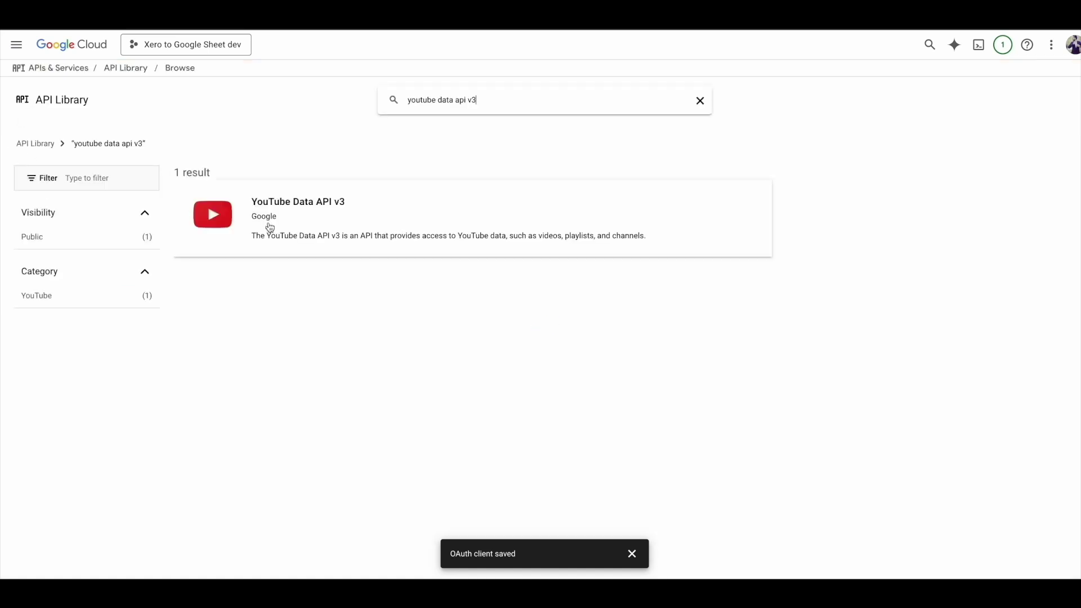
left_click(63, 70)
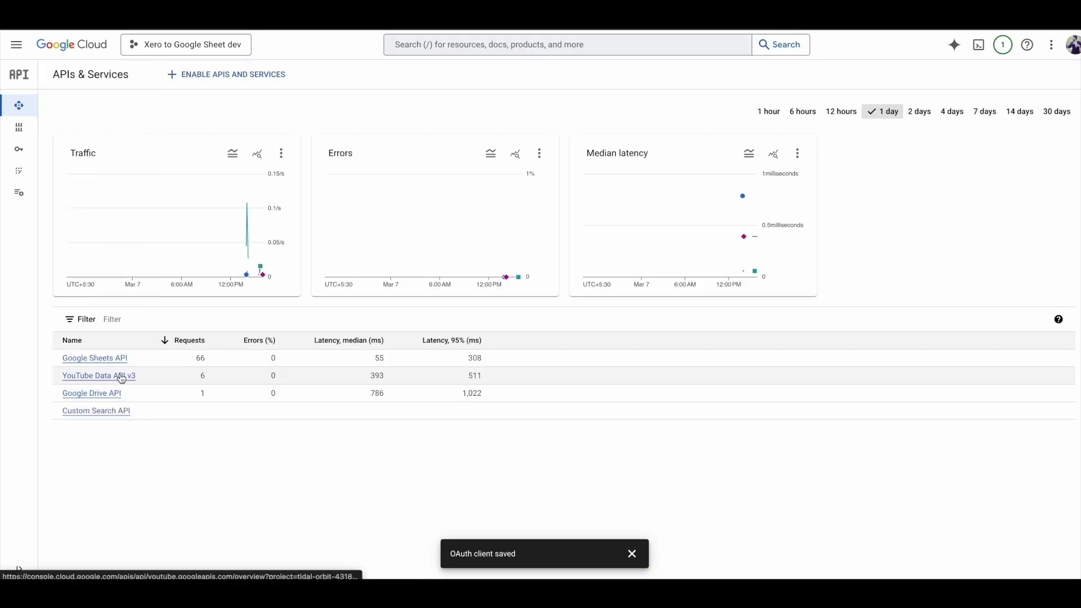
mouse_move(62, 147)
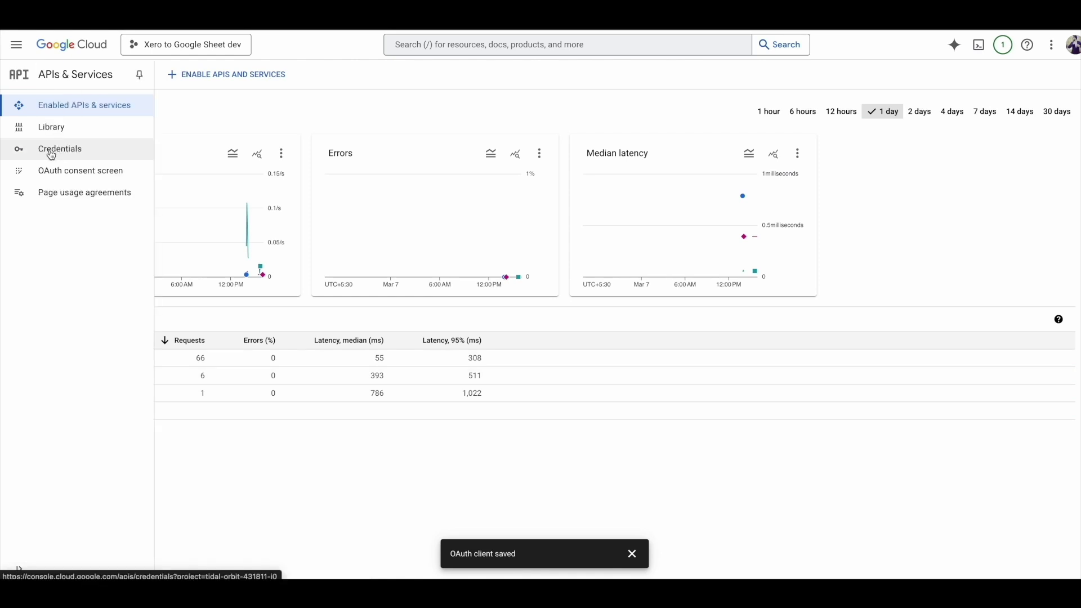
left_click(64, 151)
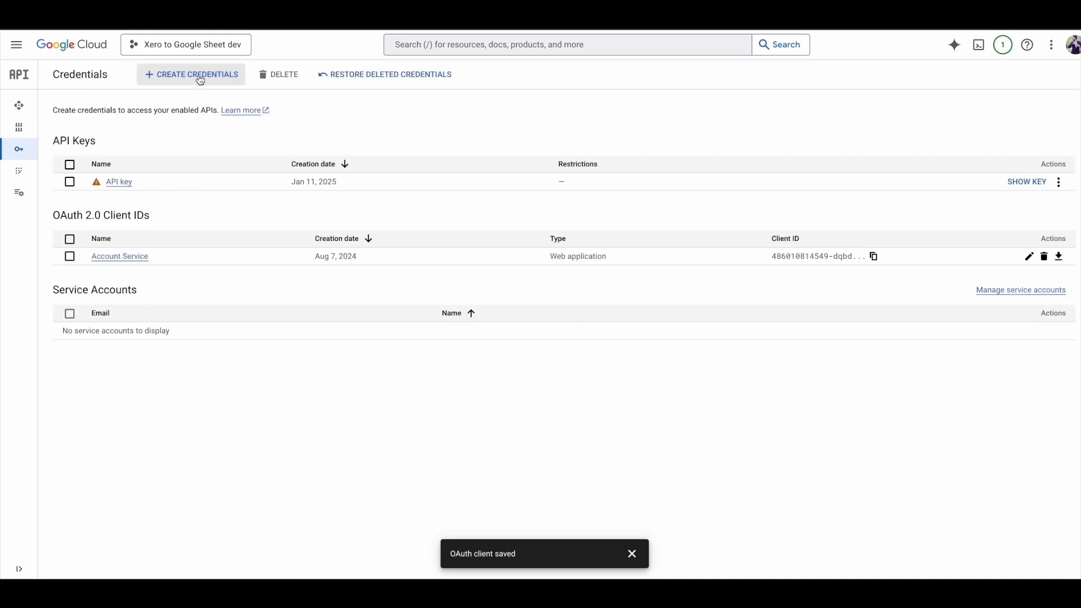
Begin a new OAuth client ID with application type Web application and the name Web client 2.
left_click(198, 80)
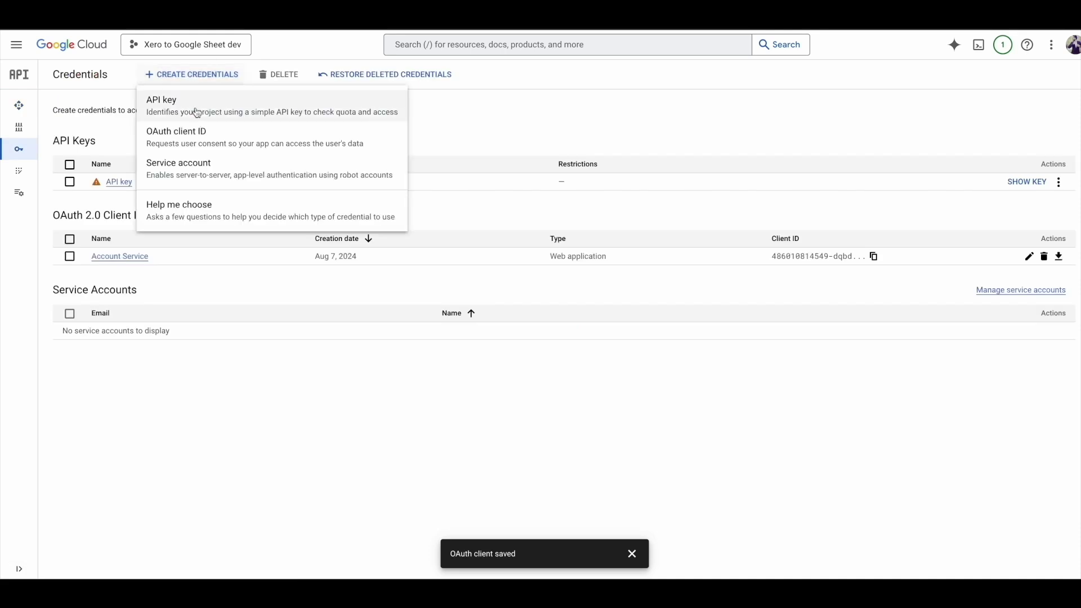
left_click(188, 141)
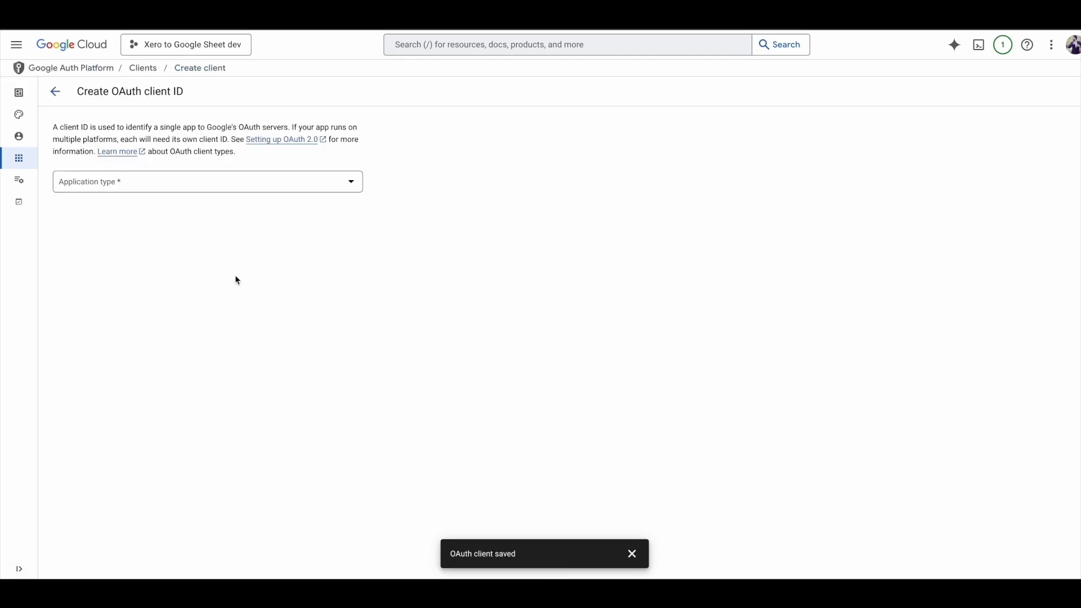
left_click(341, 185)
left_click(151, 190)
left_click(366, 282)
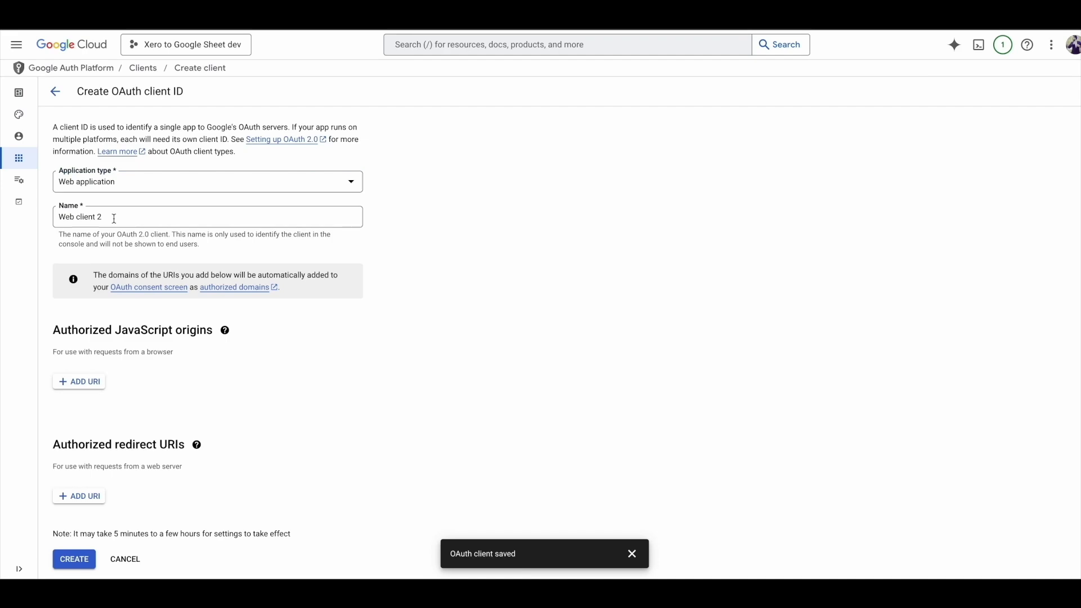
triple_click(87, 217)
left_click(363, 245)
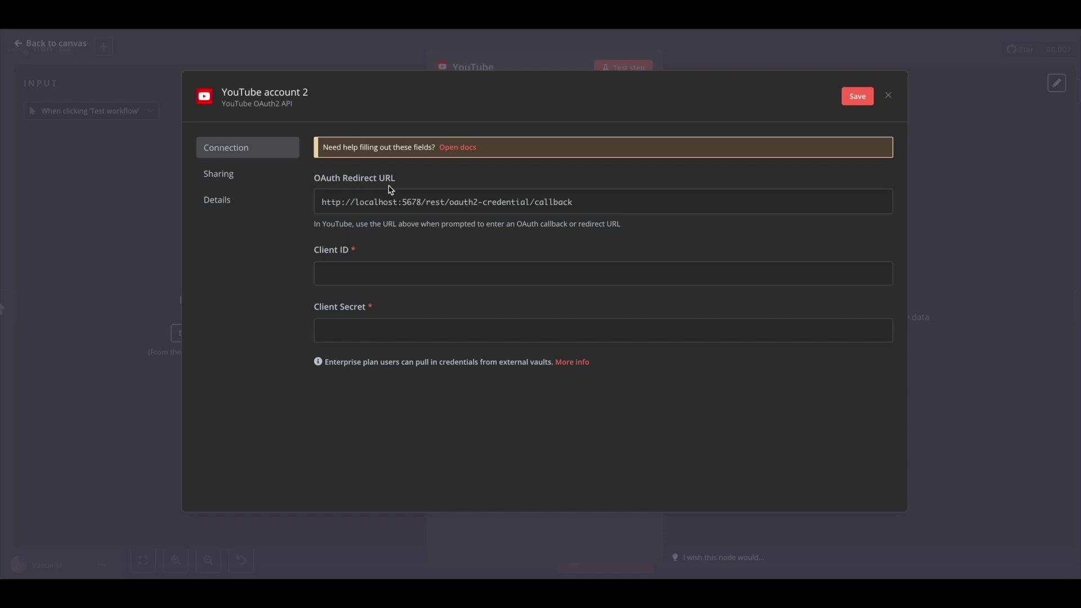
left_click(444, 207)
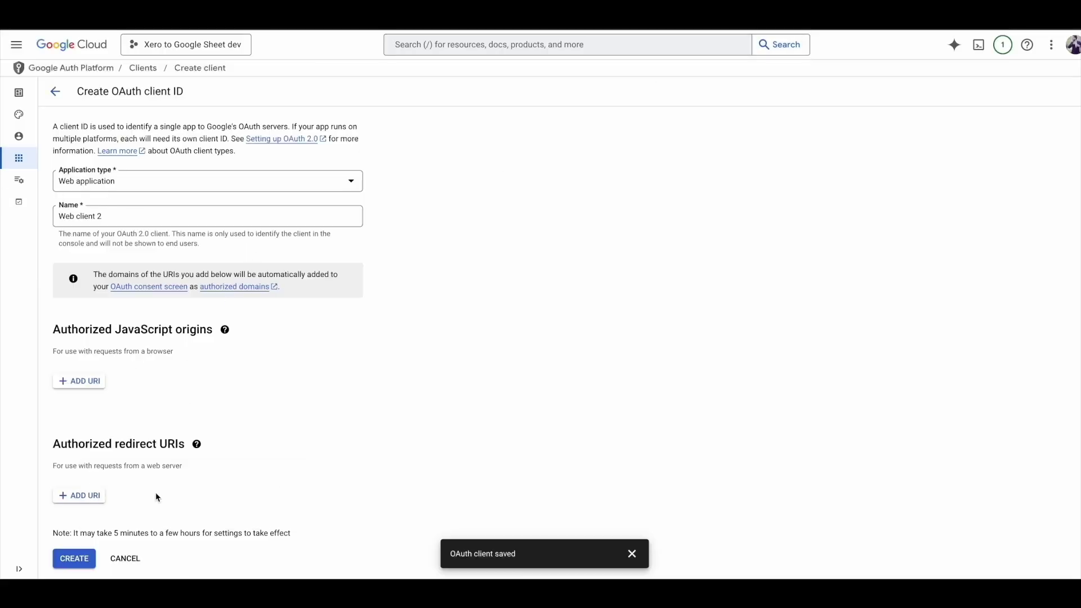
left_click(81, 497)
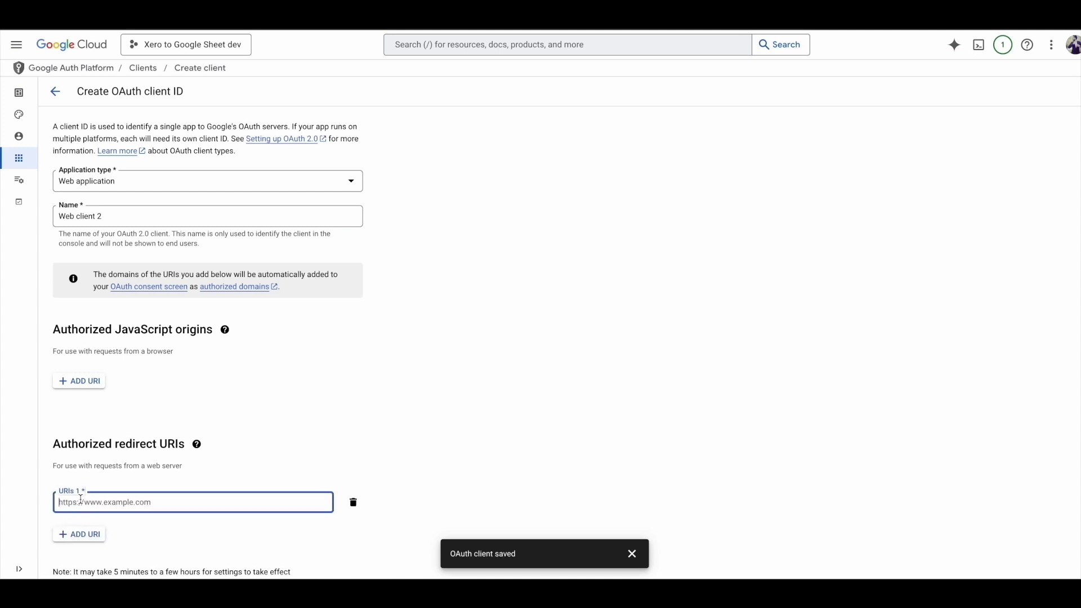
key("ctrl+v")
left_click(488, 433)
scroll(491, 437, "down", 1)
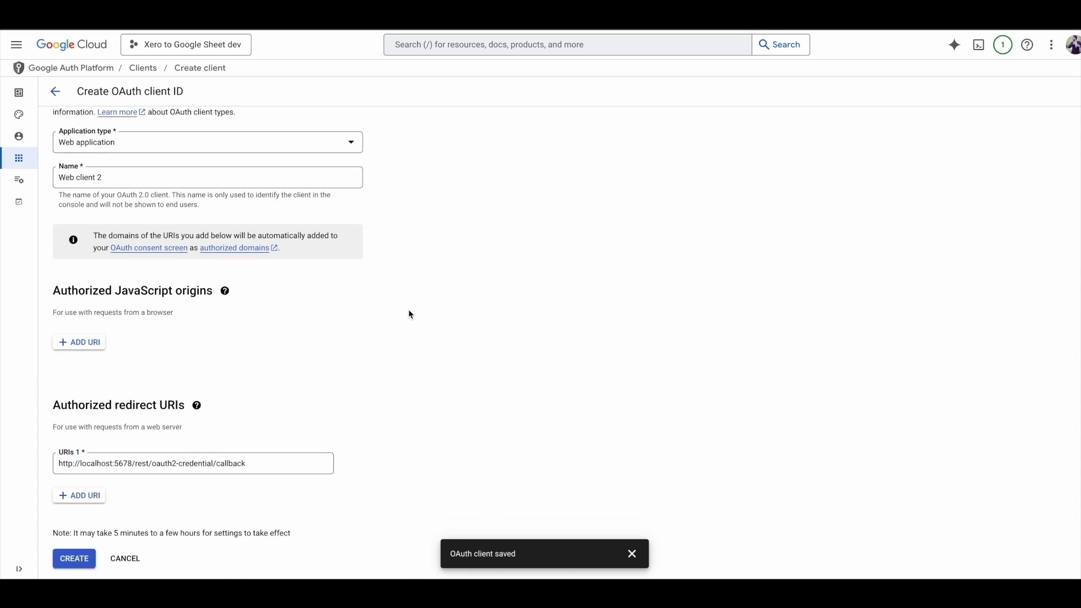
scroll(419, 314, "up", 1)
left_click(55, 91)
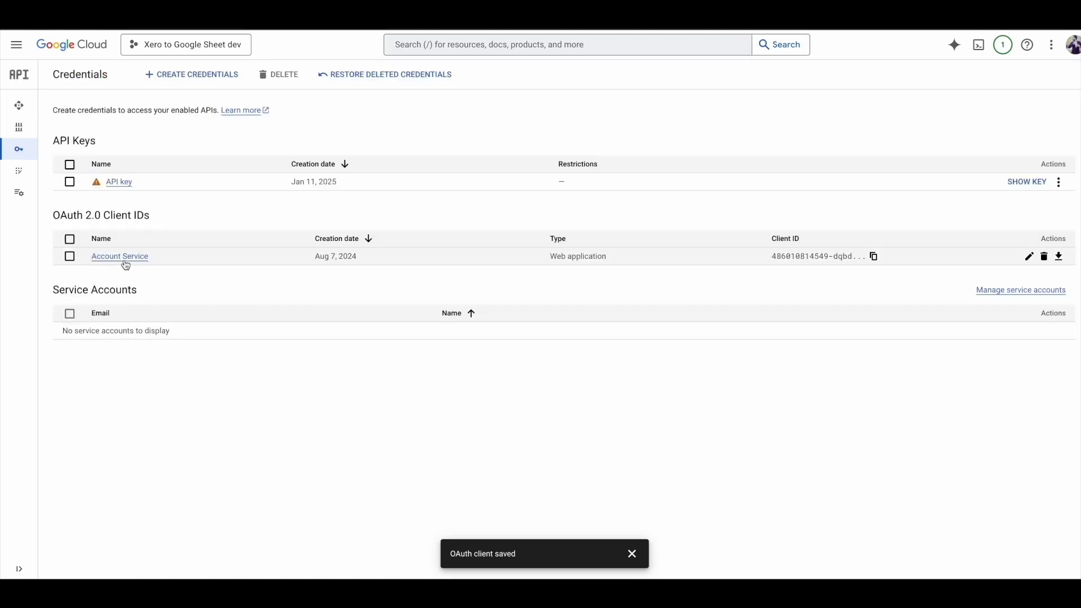
Review the existing Account Service OAuth client, and dismiss the new YouTube credential in n8n without saving it.
left_click(125, 263)
scroll(419, 344, "down", 2)
scroll(414, 336, "up", 2)
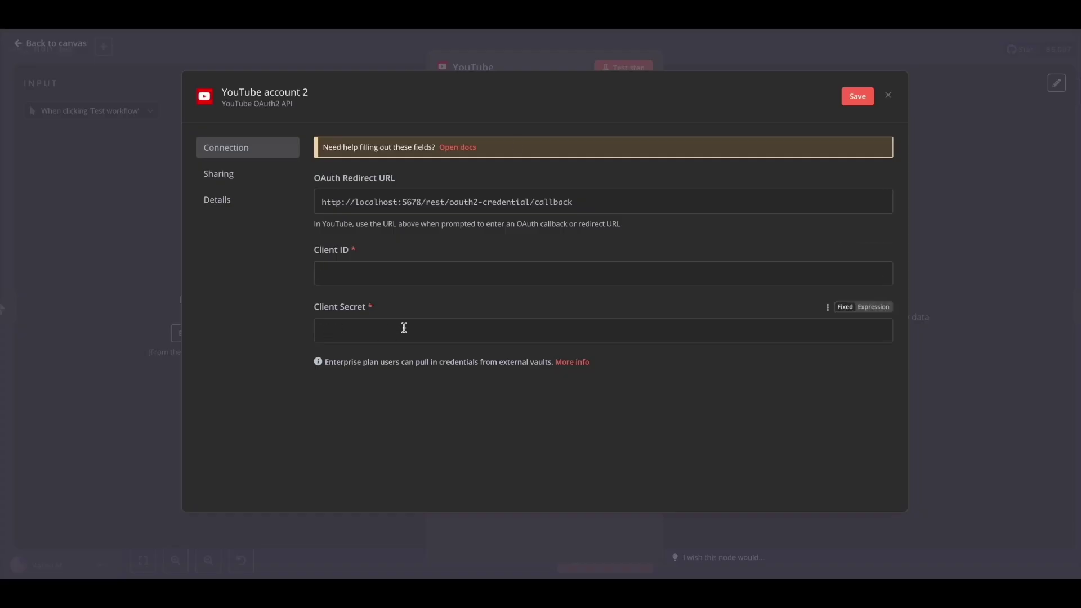
left_click(888, 97)
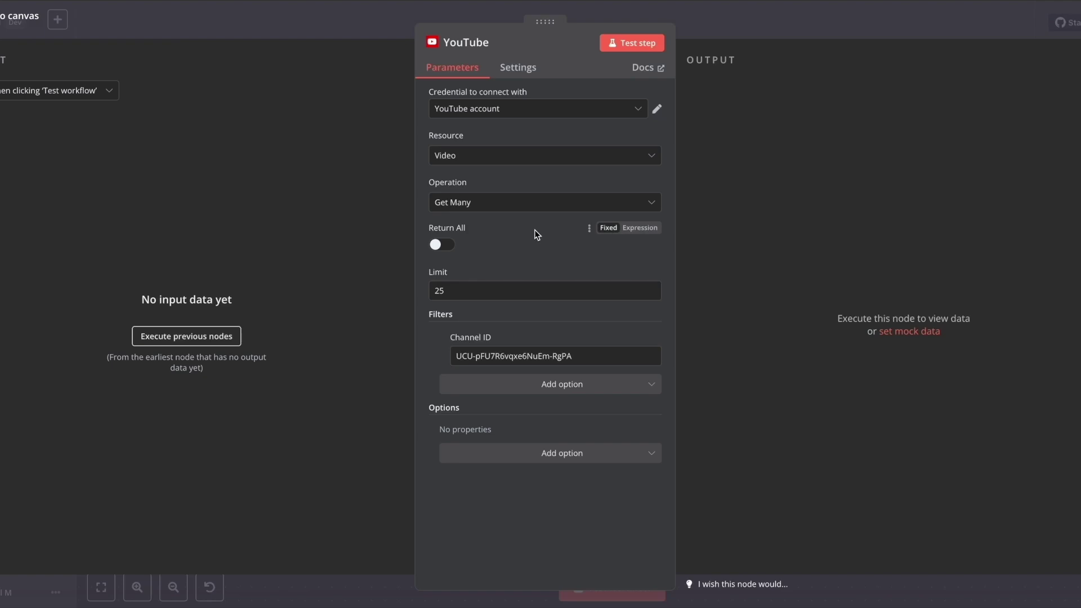
Test the YouTube node on its own and review the JSON video data it outputs.
left_click(629, 43)
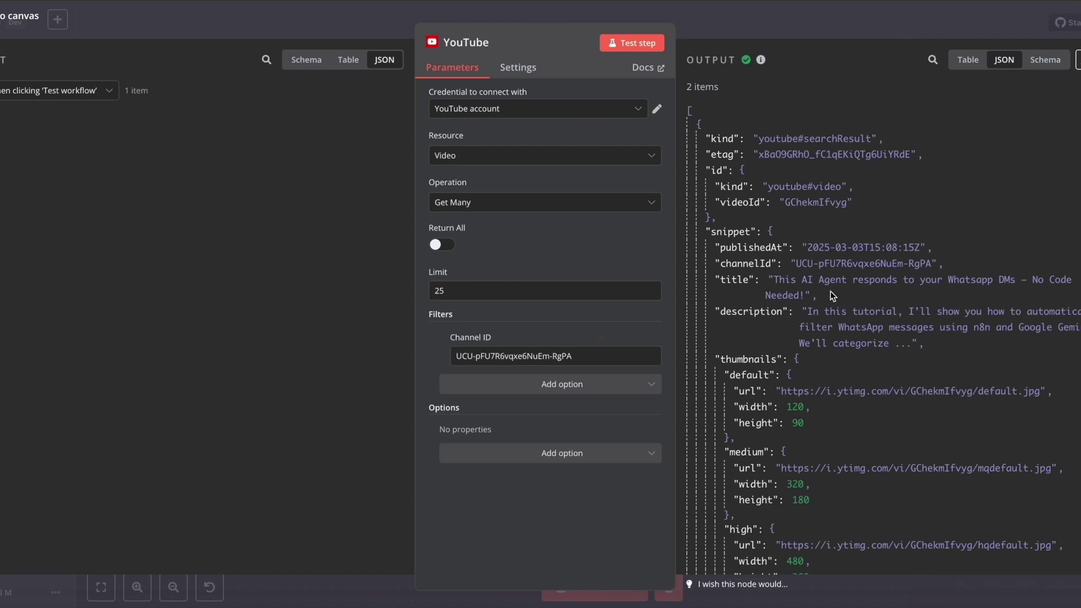
scroll(784, 359, "down", 8)
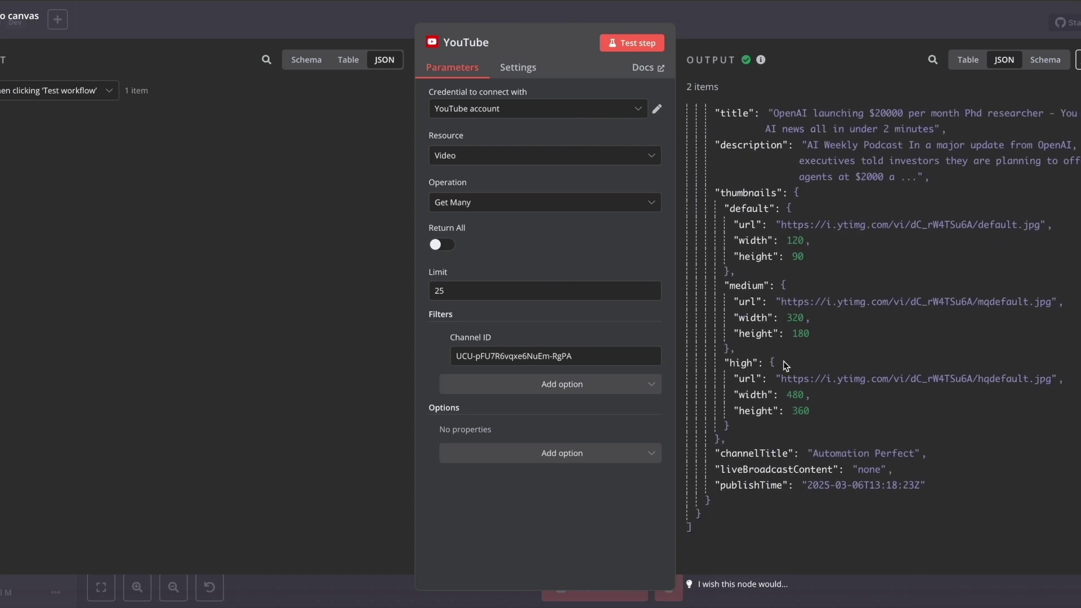
scroll(784, 358, "up", 8)
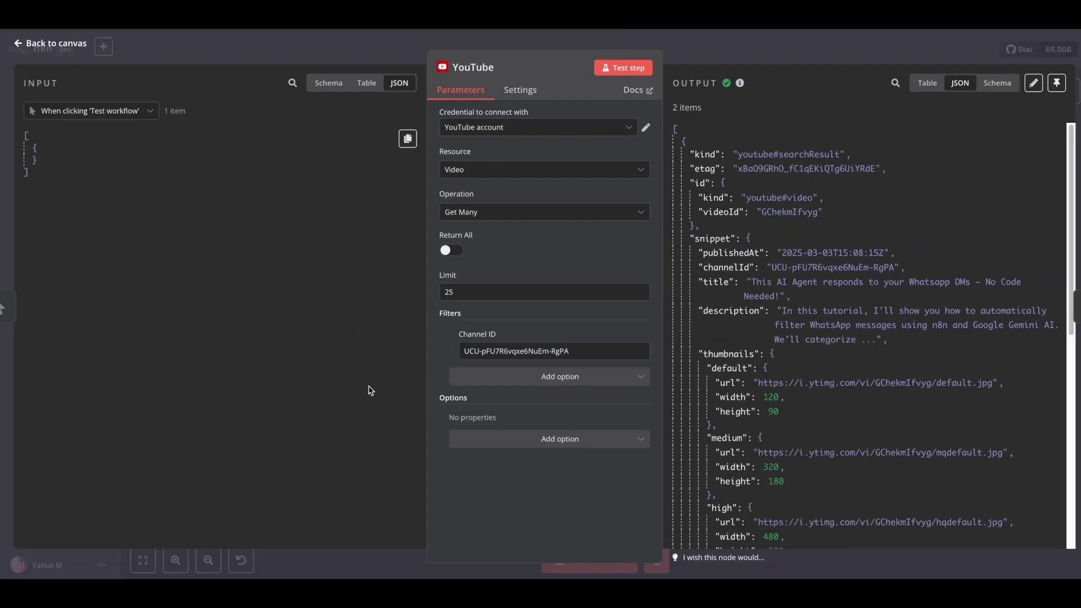
left_click(19, 45)
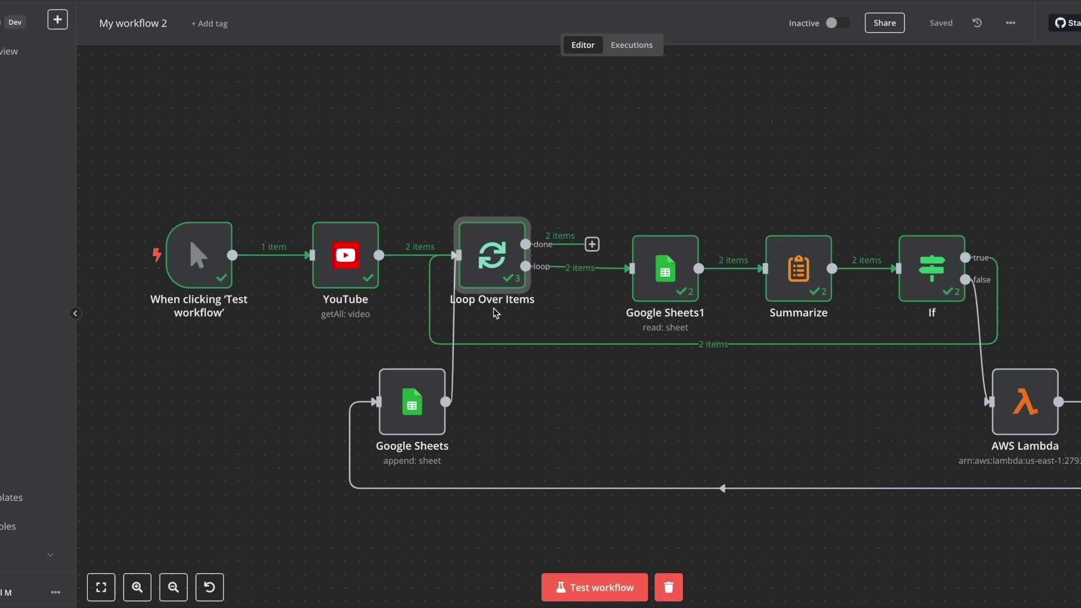
Inspect the Loop Over Items node's settings and collapse its YouTube input entries to examine the incoming items.
double_click(491, 277)
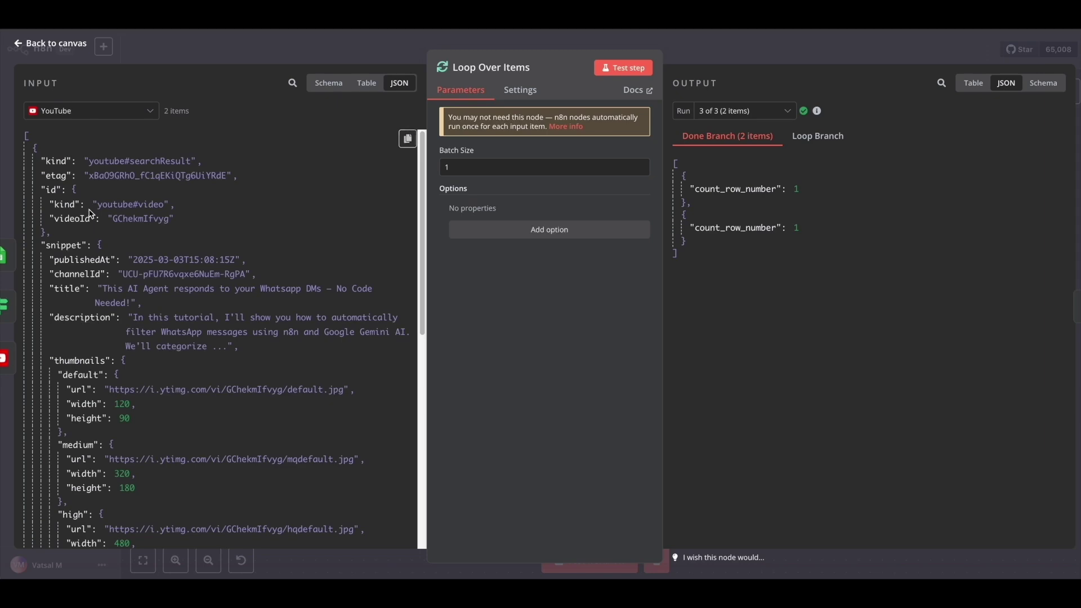
scroll(77, 169, "down", 3)
scroll(77, 179, "up", 3)
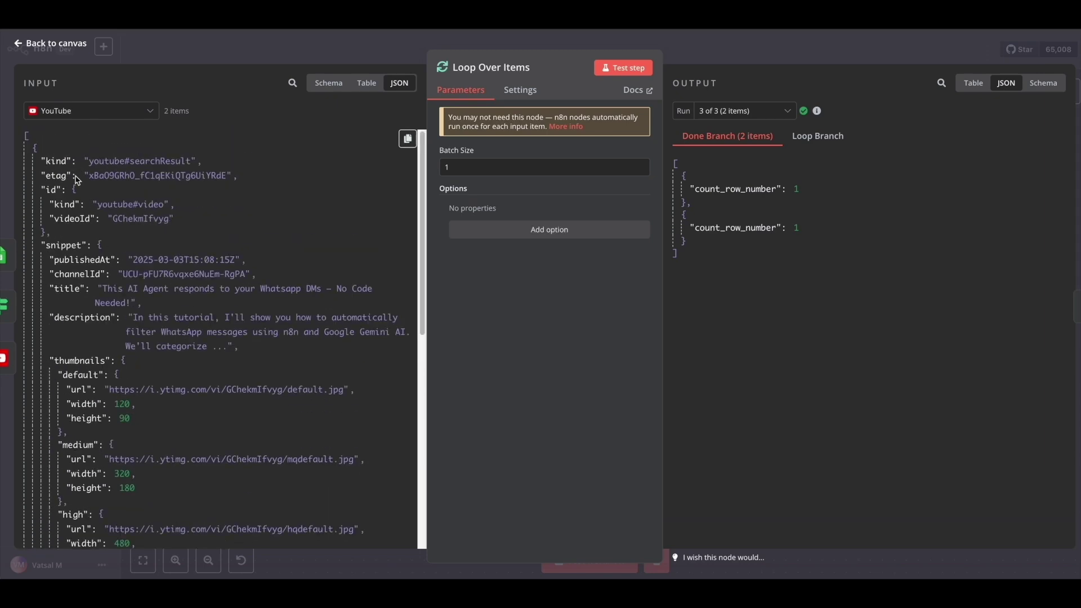
left_click(34, 149)
left_click(36, 159)
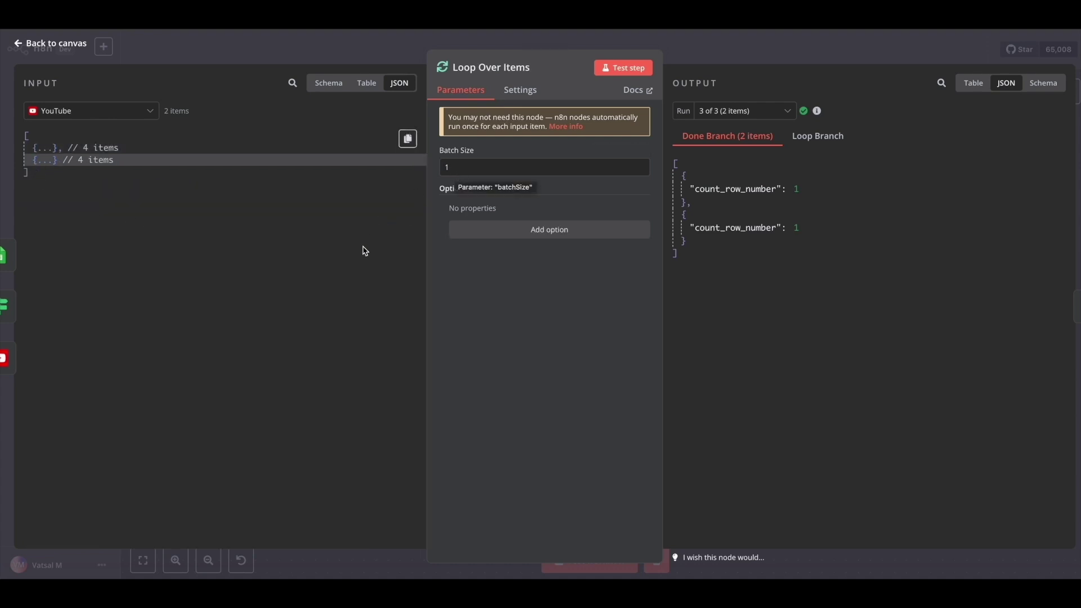
left_click(18, 47)
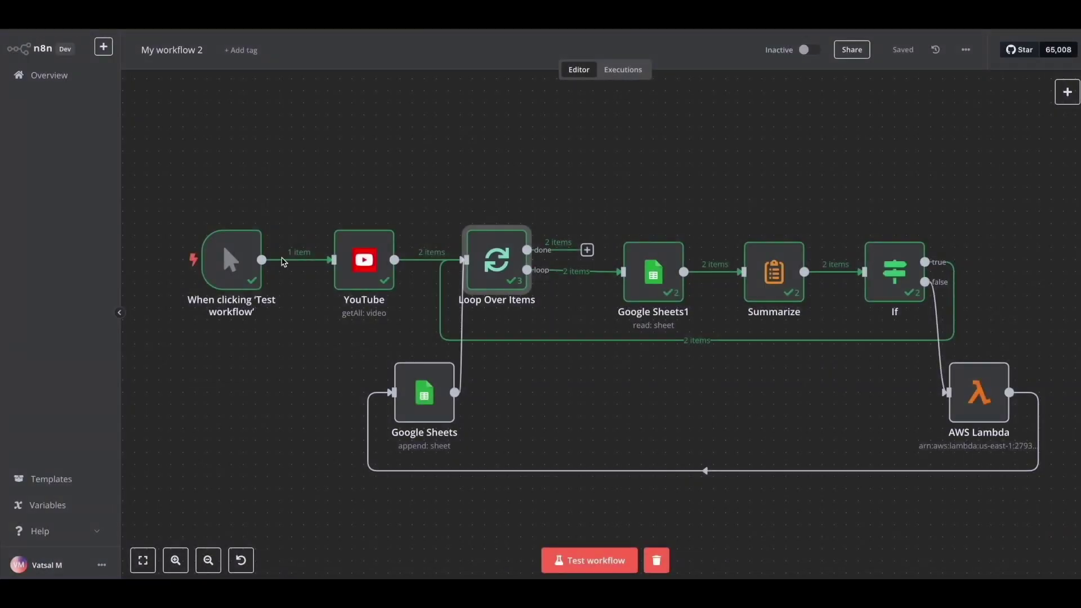
Open the Google Sheets1 node's settings, begin a new Google Sheets OAuth2 credential and review its required fields.
mouse_move(563, 278)
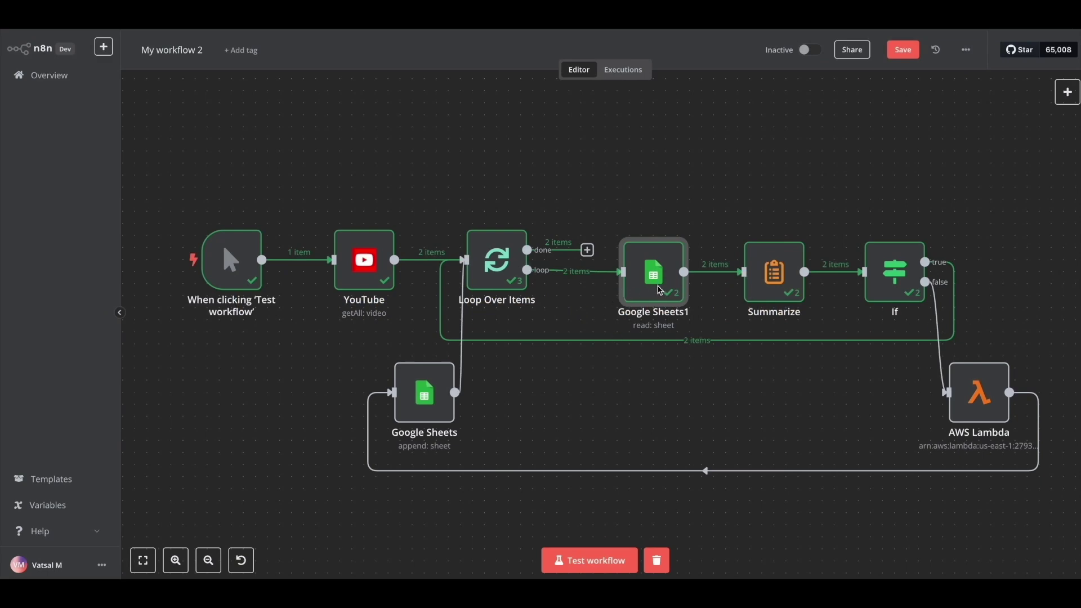
double_click(662, 290)
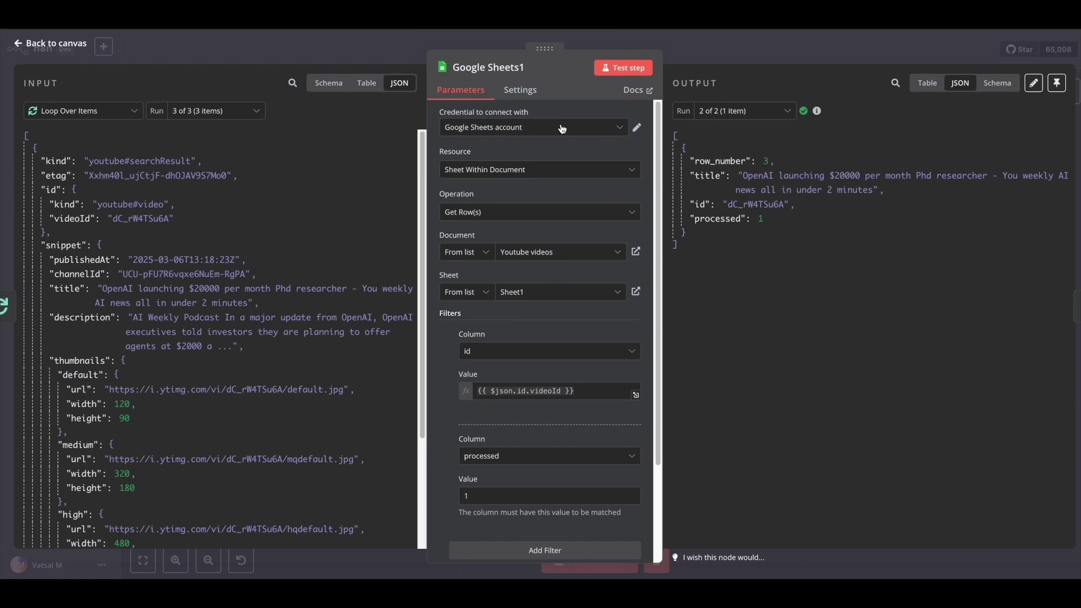
left_click(590, 129)
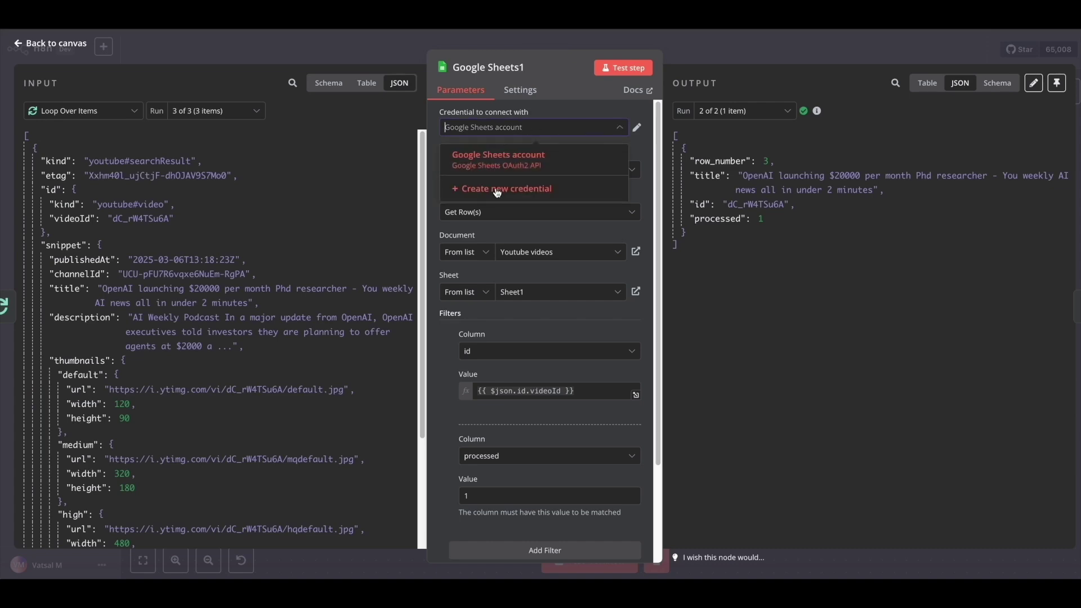
left_click(497, 190)
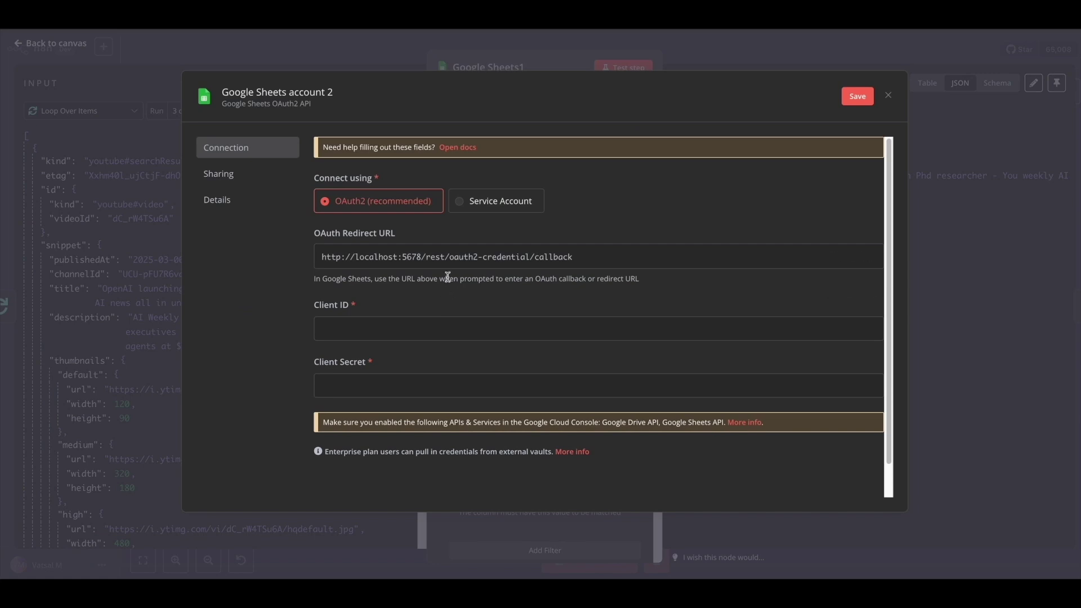
scroll(446, 277, "down", 1)
scroll(447, 281, "up", 1)
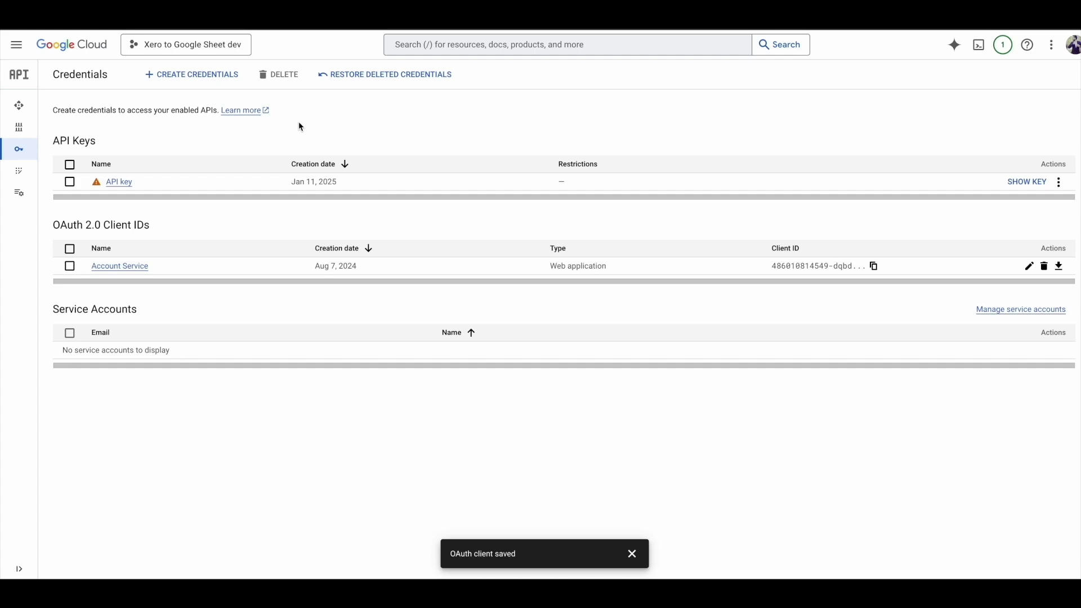
Switch to Google Cloud, find the Google Sheets API in the API Library and check that it is enabled.
mouse_move(69, 109)
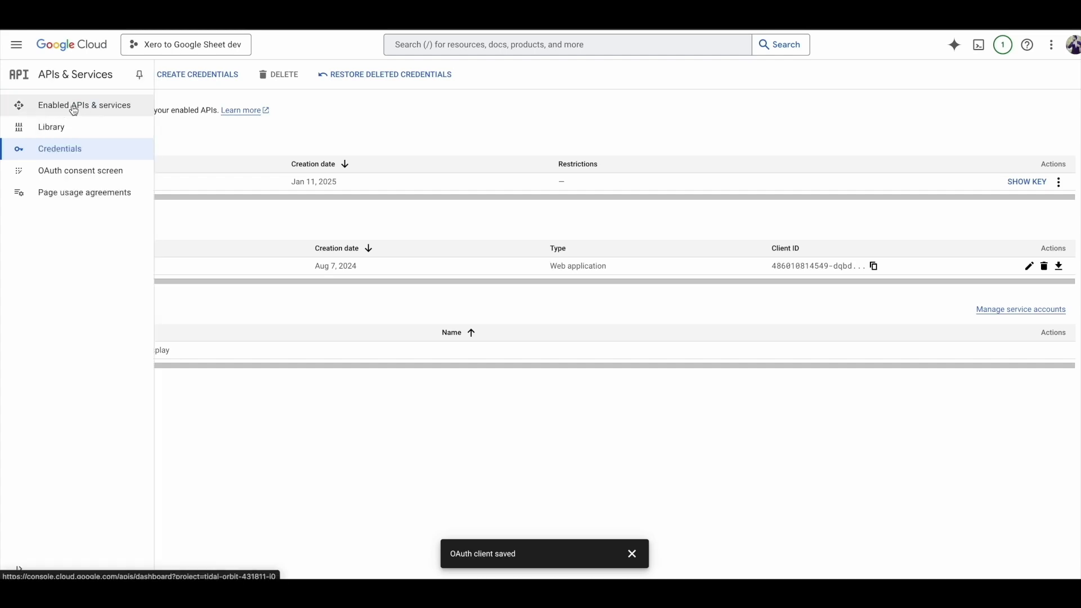
left_click(74, 110)
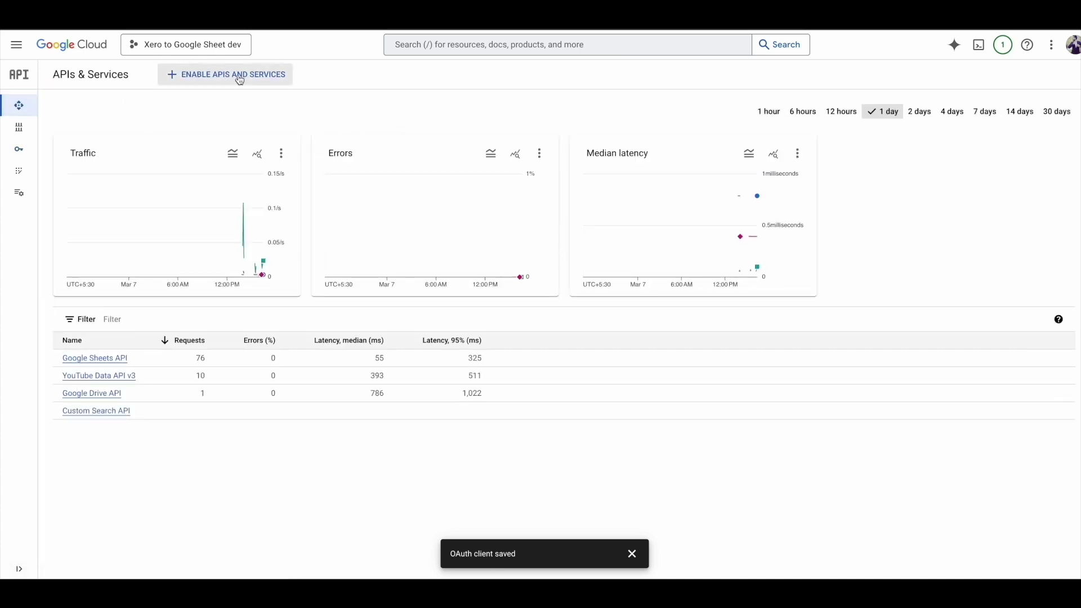
left_click(217, 82)
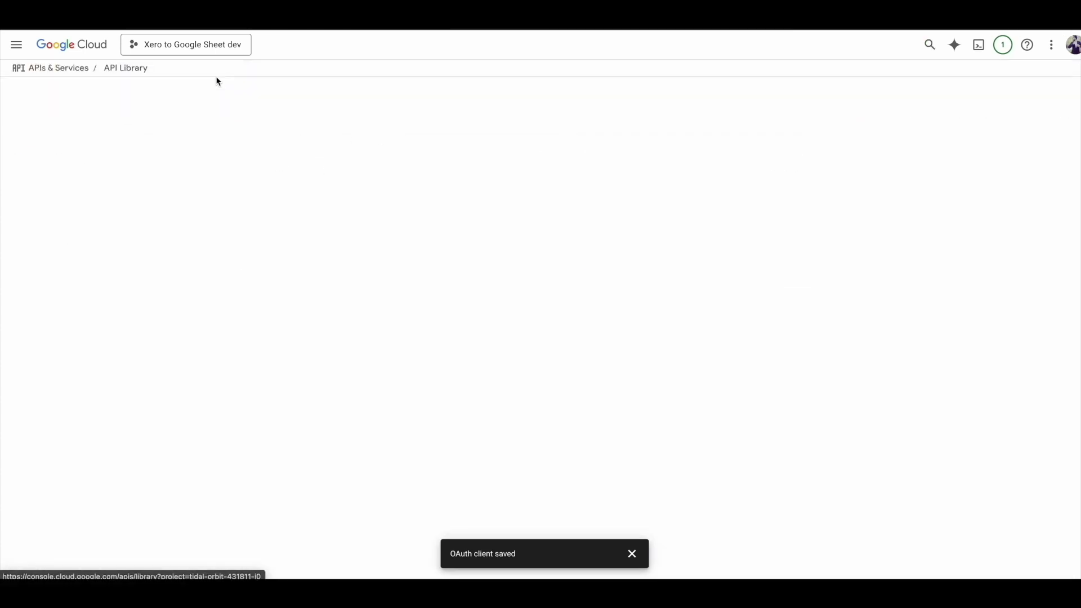
type("google sheet")
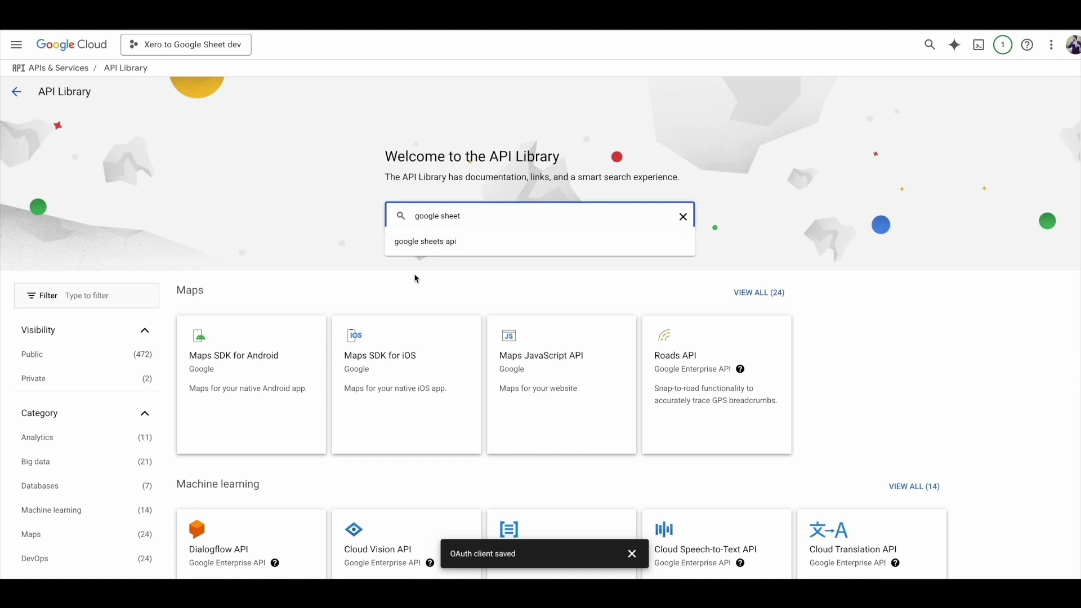
left_click(428, 242)
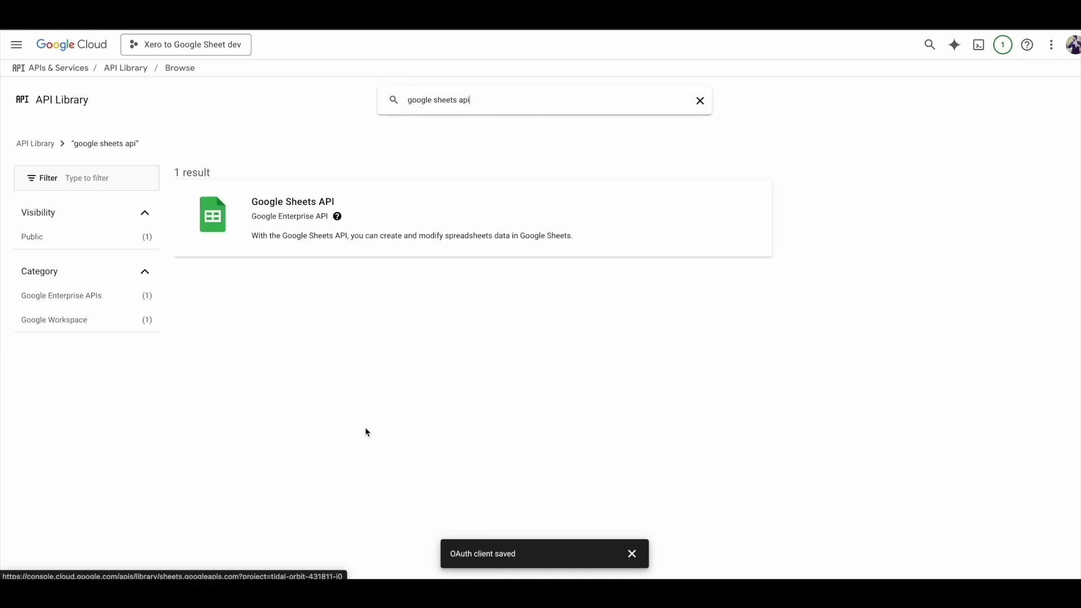
left_click(288, 218)
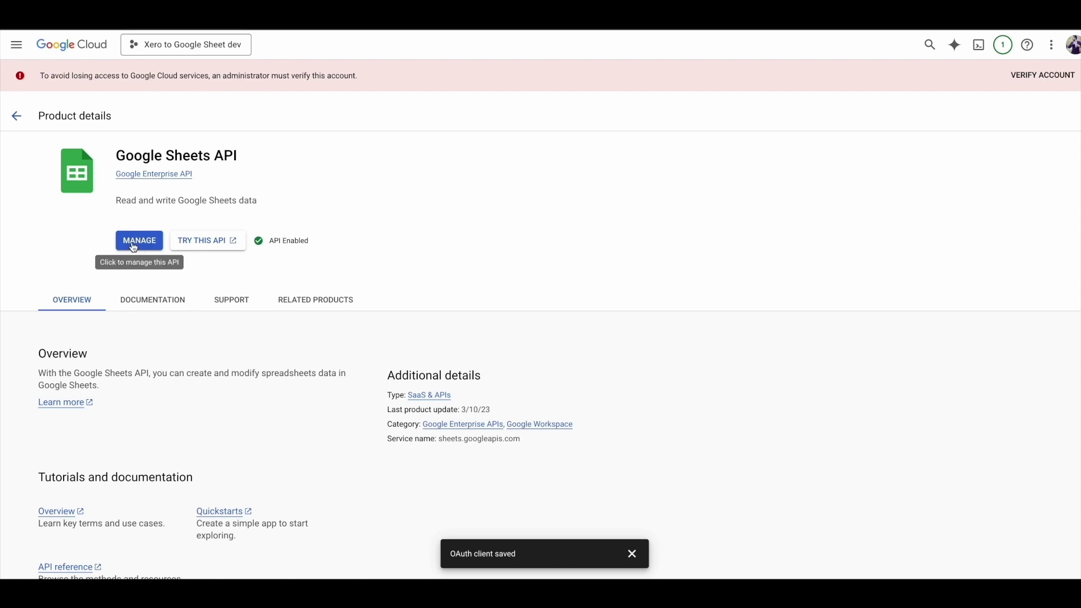
left_click(17, 120)
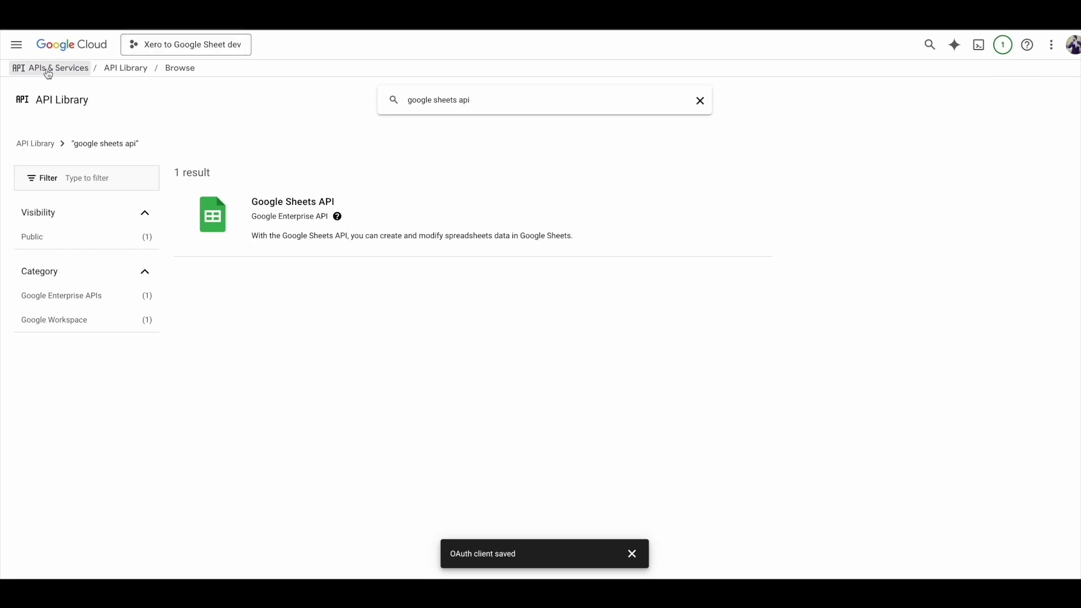
Return to the project's APIs & Services and open the Account Service OAuth client from its credentials.
left_click(17, 44)
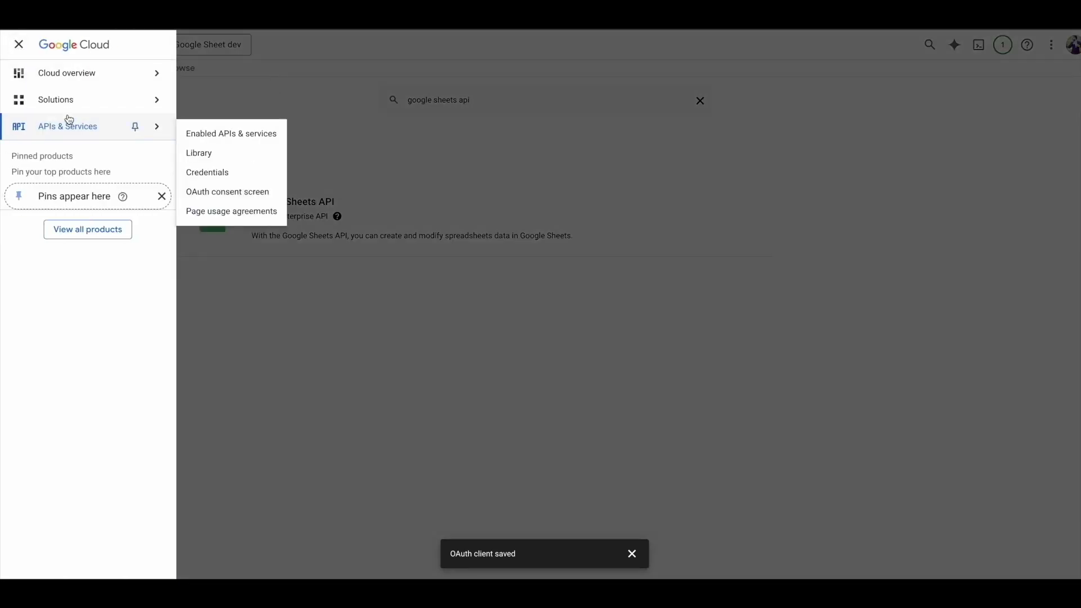
left_click(80, 134)
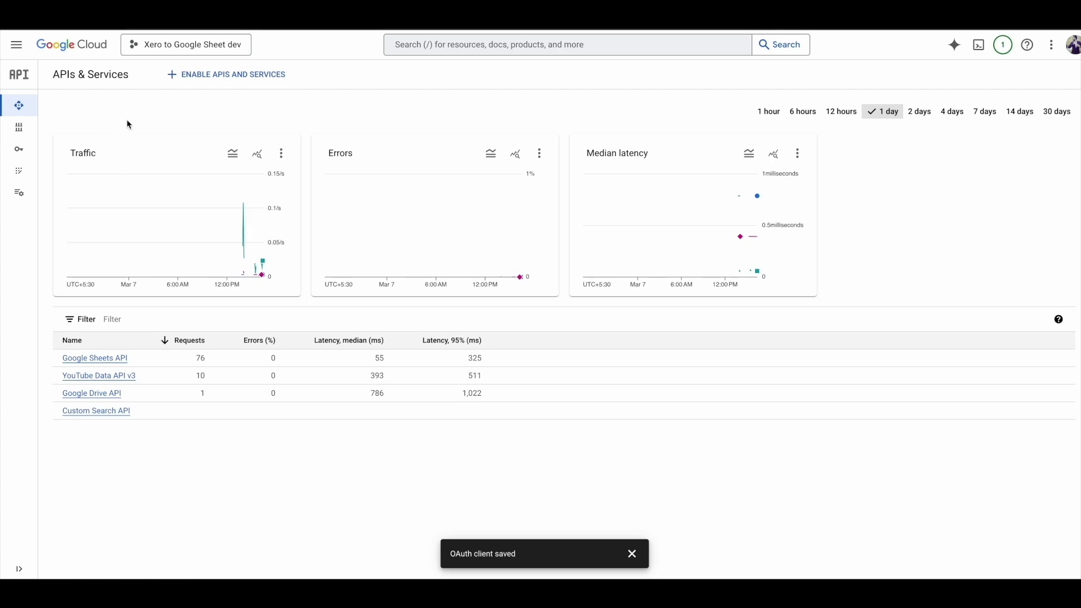
mouse_move(48, 133)
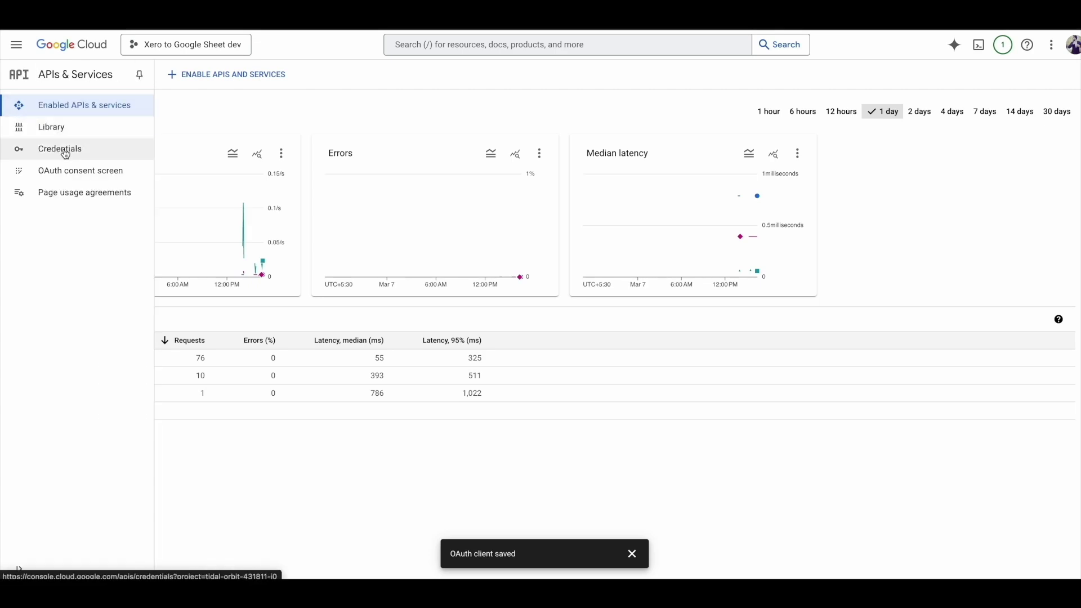
left_click(67, 152)
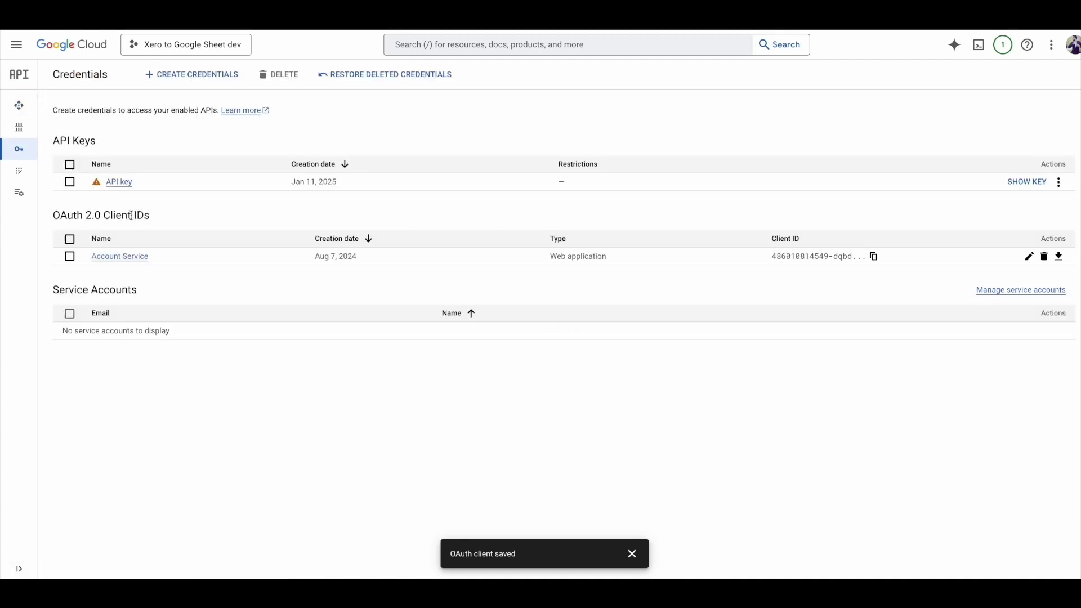
left_click(117, 260)
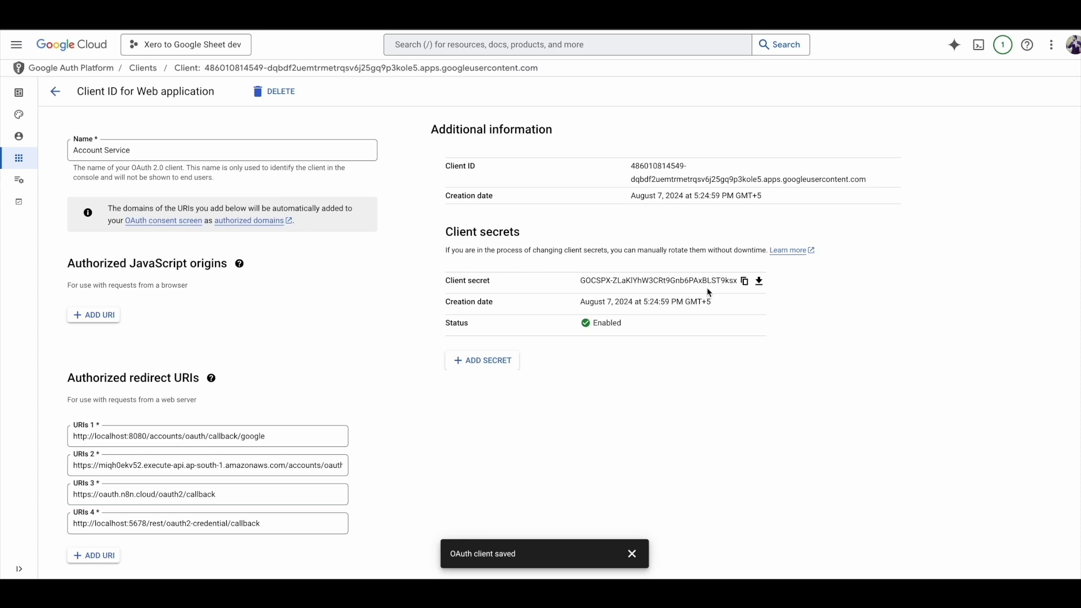
Compare the Account Service client's redirect URIs with the n8n Google Sheets credential's redirect URL, and close both without saving.
scroll(708, 292, "down", 1)
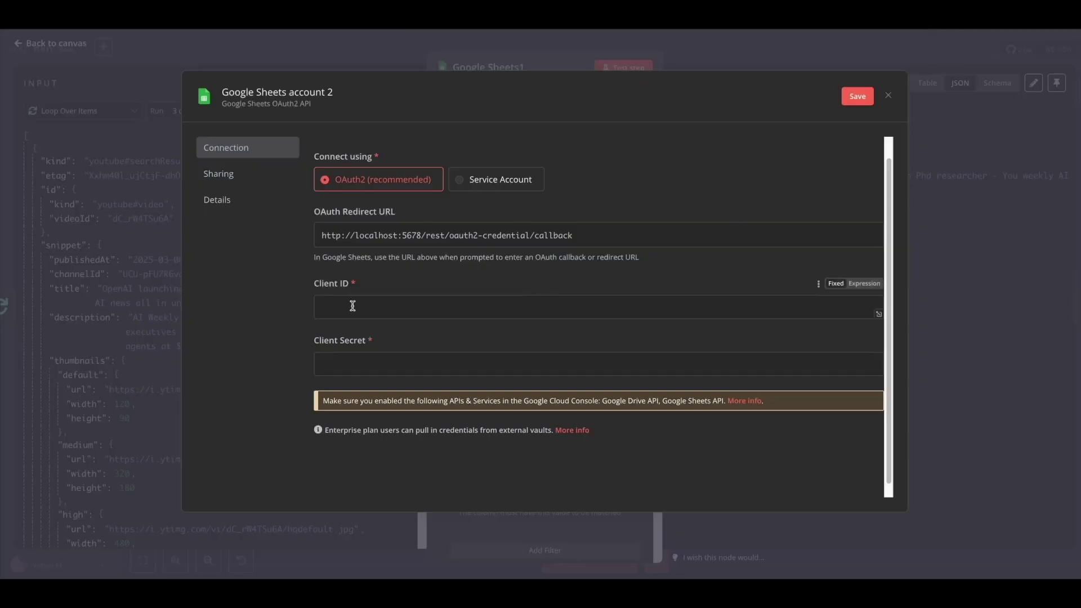
scroll(350, 296, "down", 1)
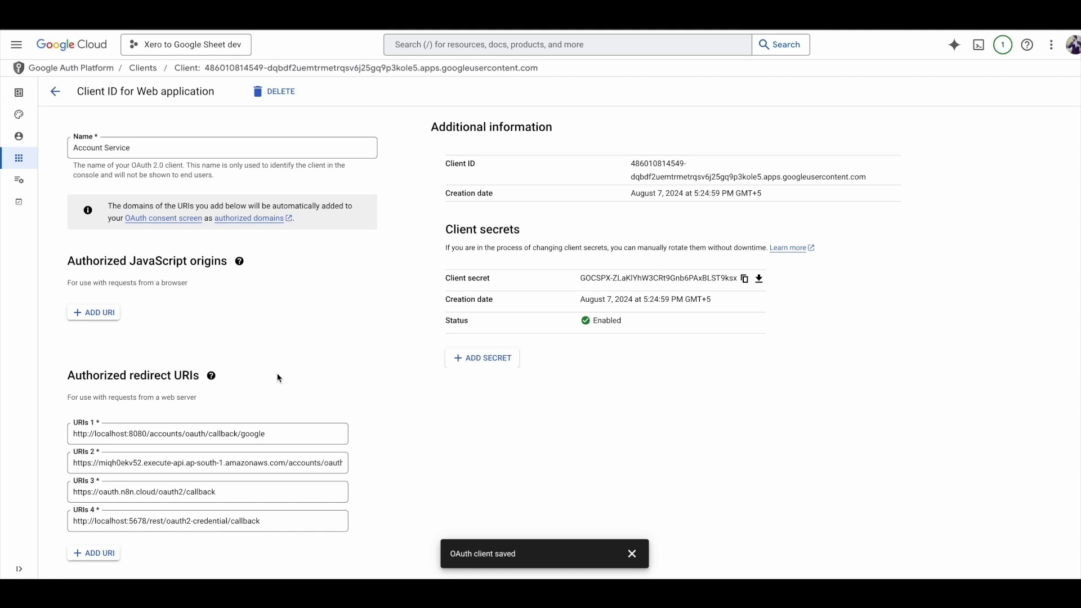
scroll(279, 378, "down", 2)
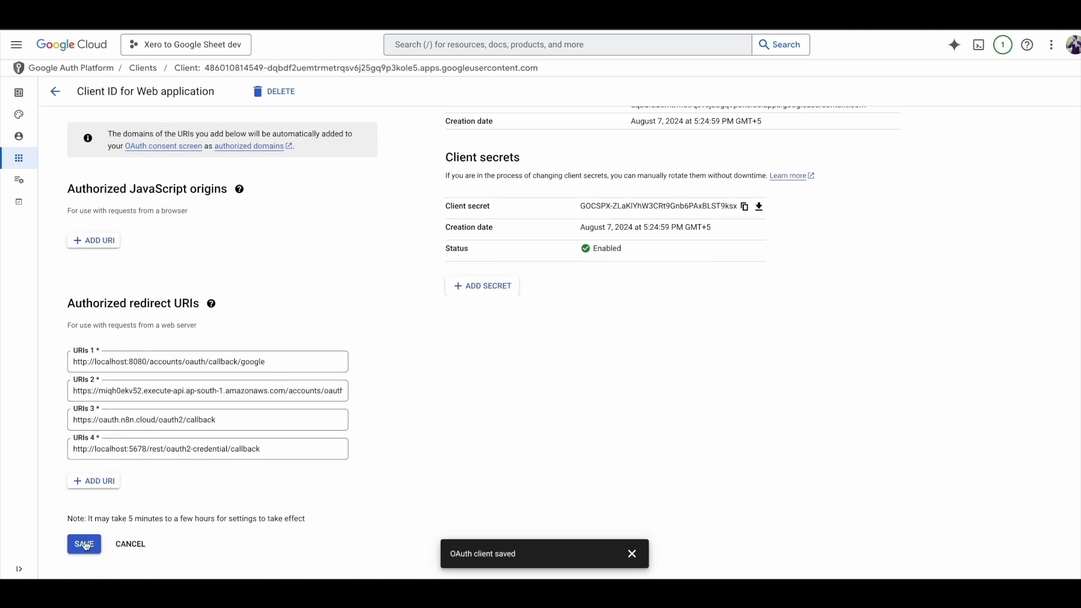
left_click(130, 544)
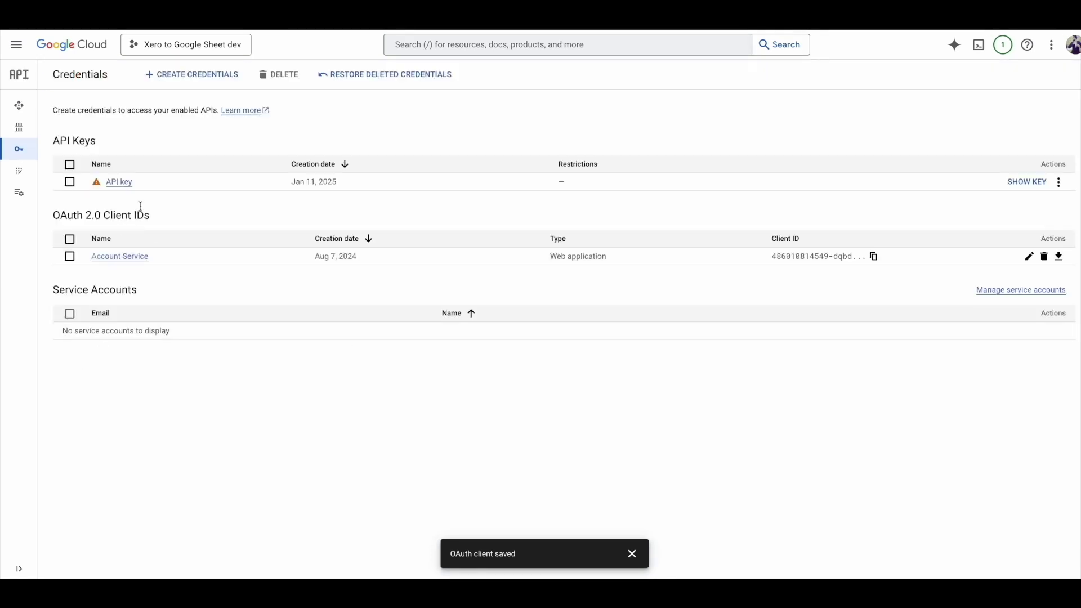
left_click(197, 84)
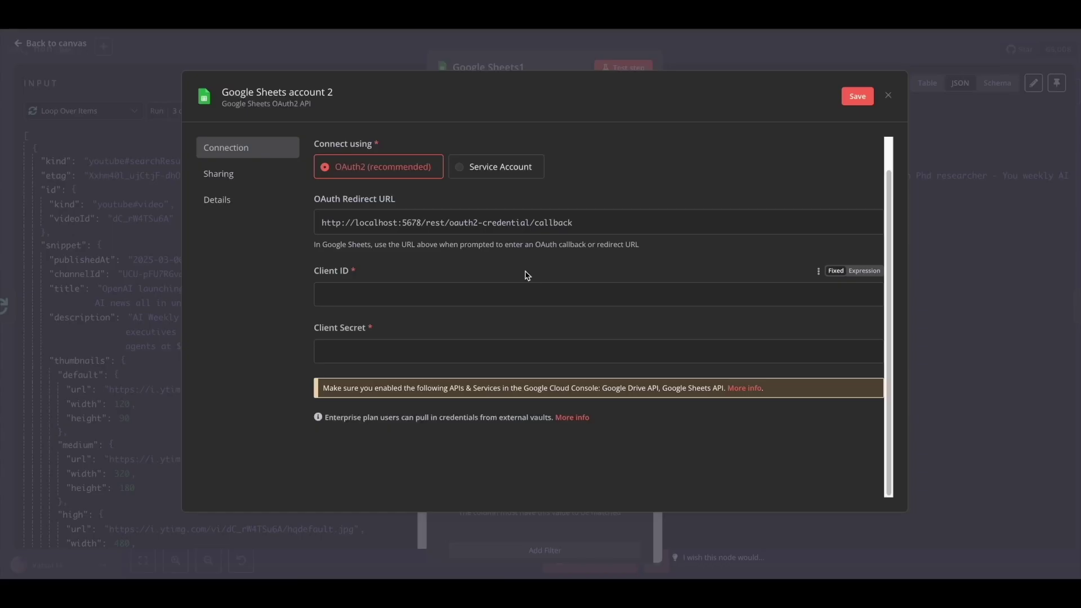
left_click(888, 97)
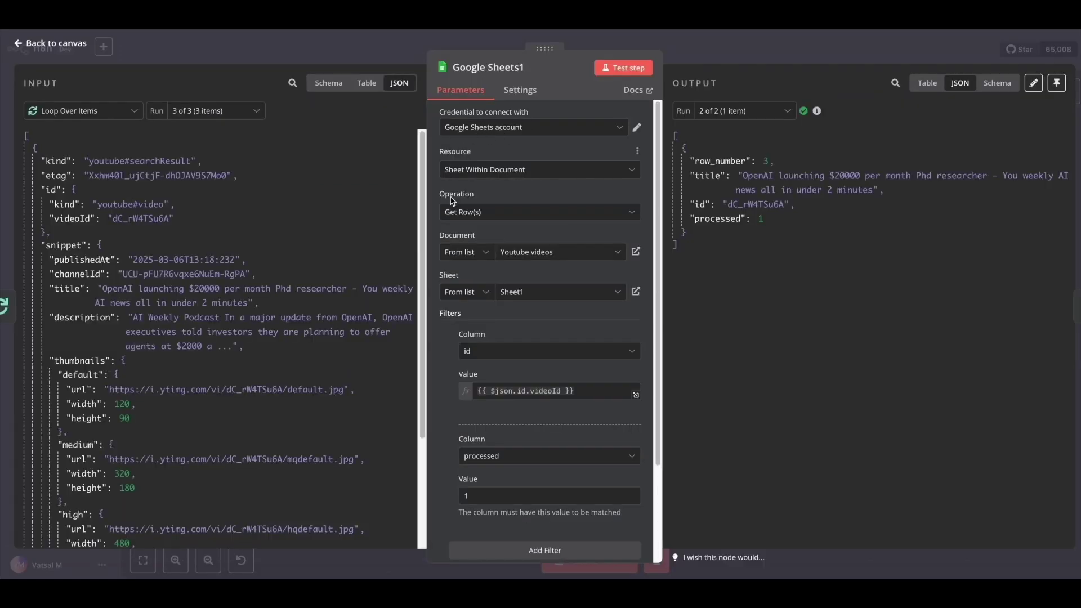
Choose the Youtube videos document and its Sheet1 as the source in the Google Sheets1 node.
scroll(436, 239, "down", 1)
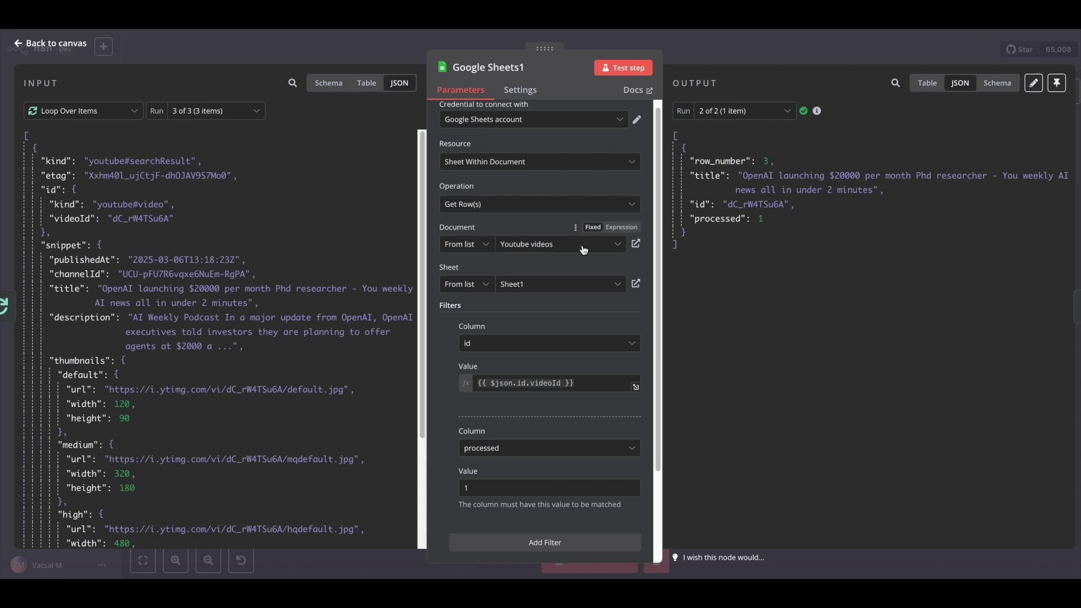
left_click(605, 248)
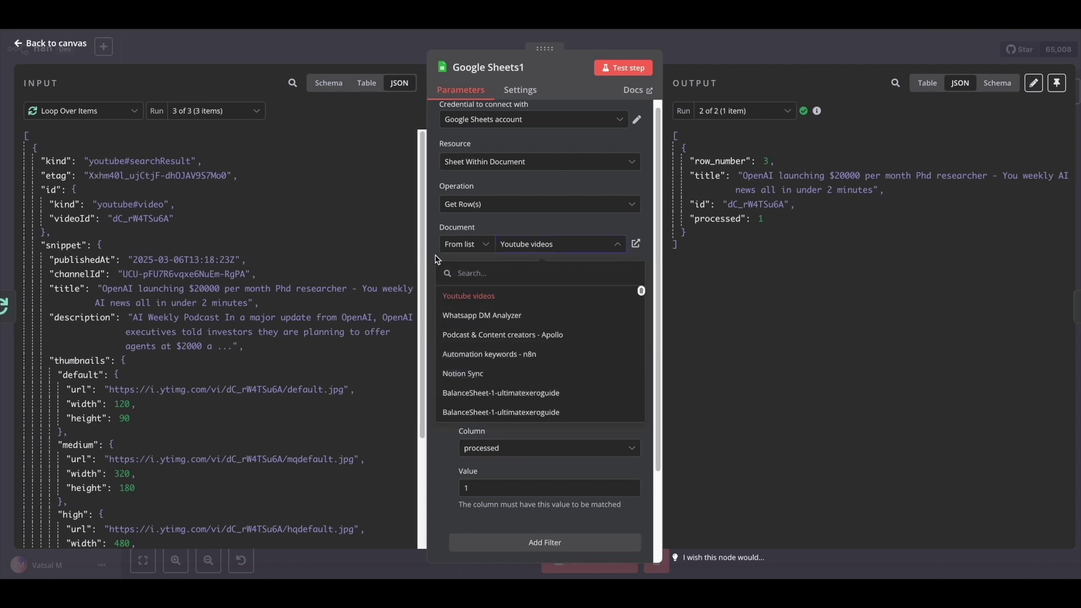
left_click(460, 306)
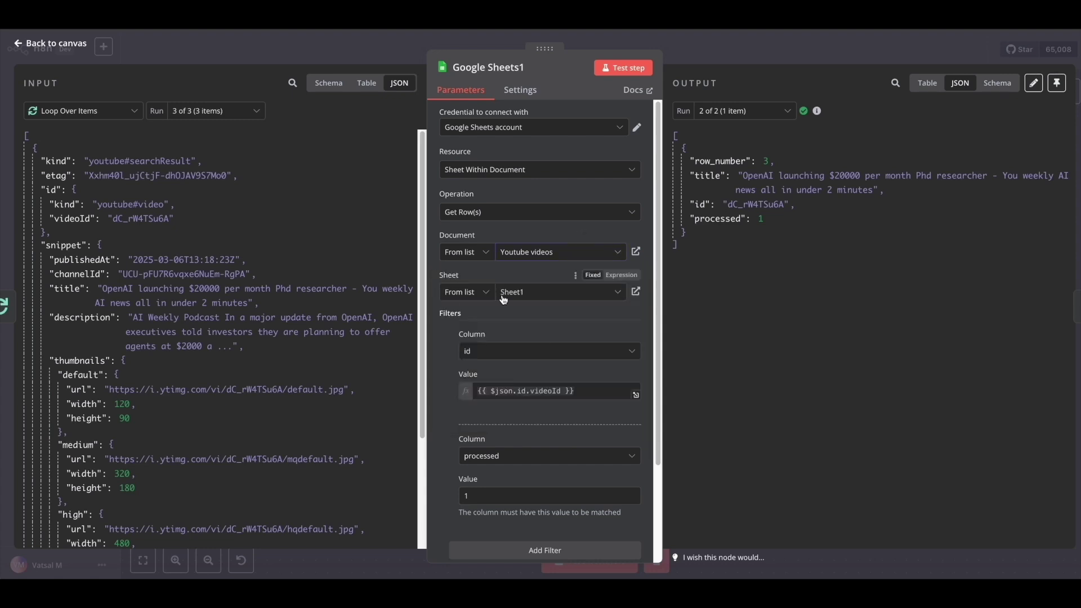
left_click(523, 295)
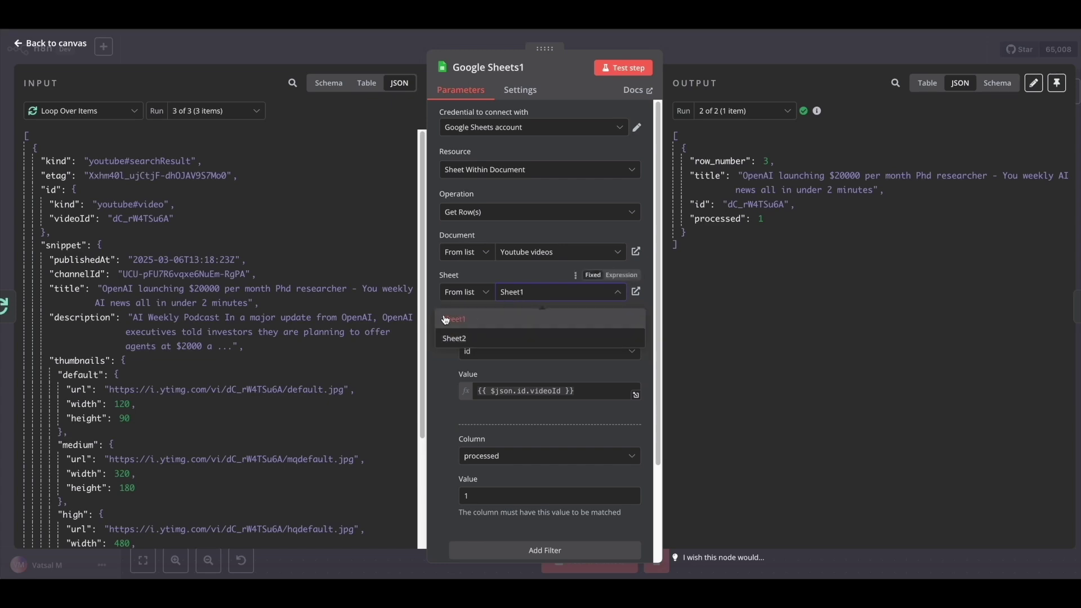
left_click(440, 302)
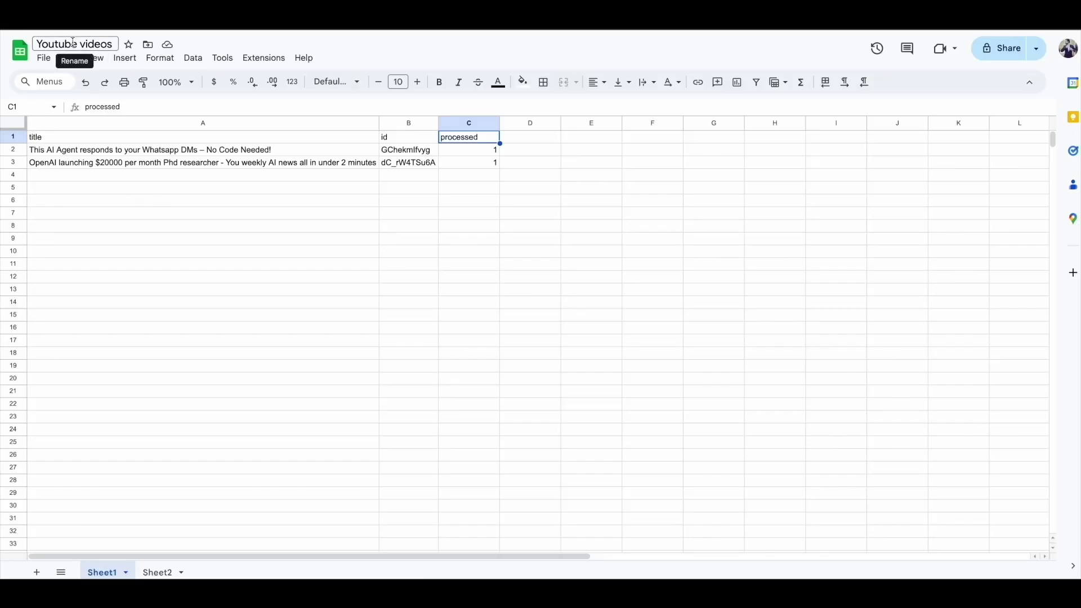
Inspect the title, id and processed columns in the Youtube videos spreadsheet in Google Sheets.
left_click(161, 216)
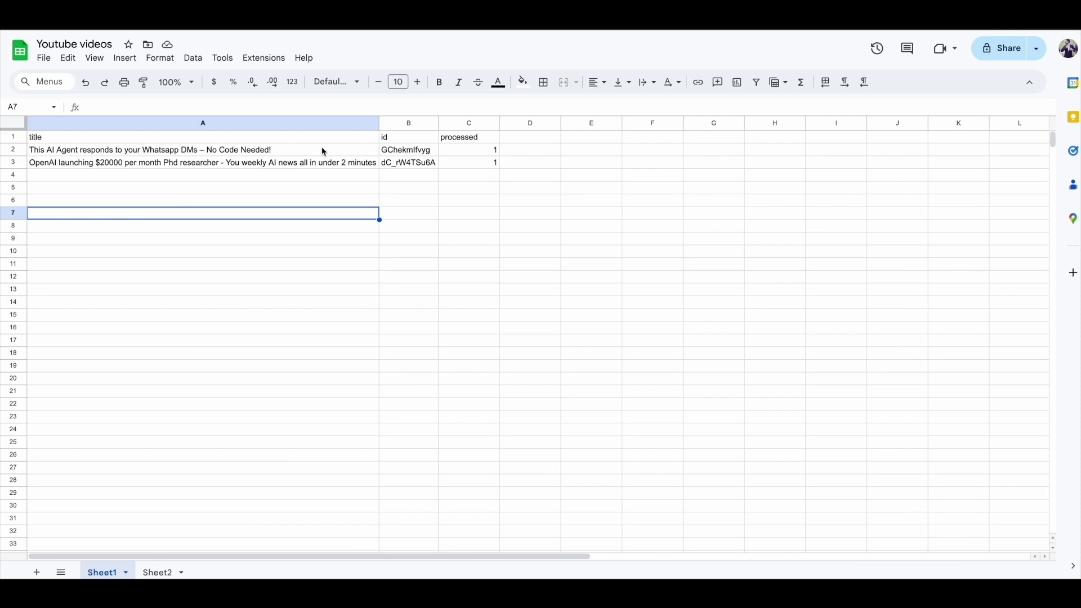
left_click(130, 140)
left_click(455, 139)
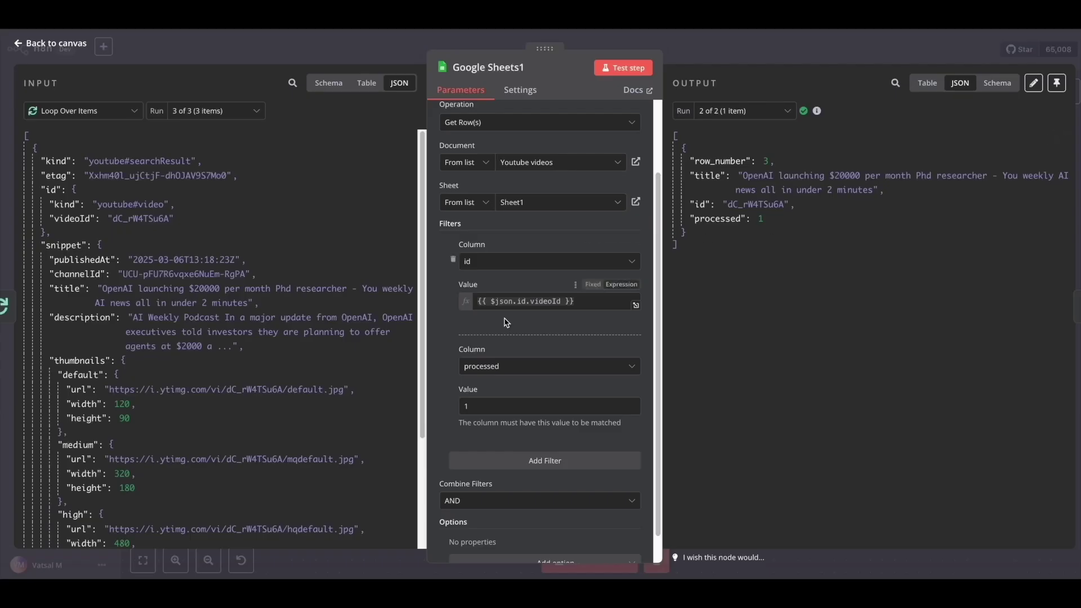
Add an extra column filter to the n8n Google Sheets1 node and remove it again.
scroll(443, 306, "down", 1)
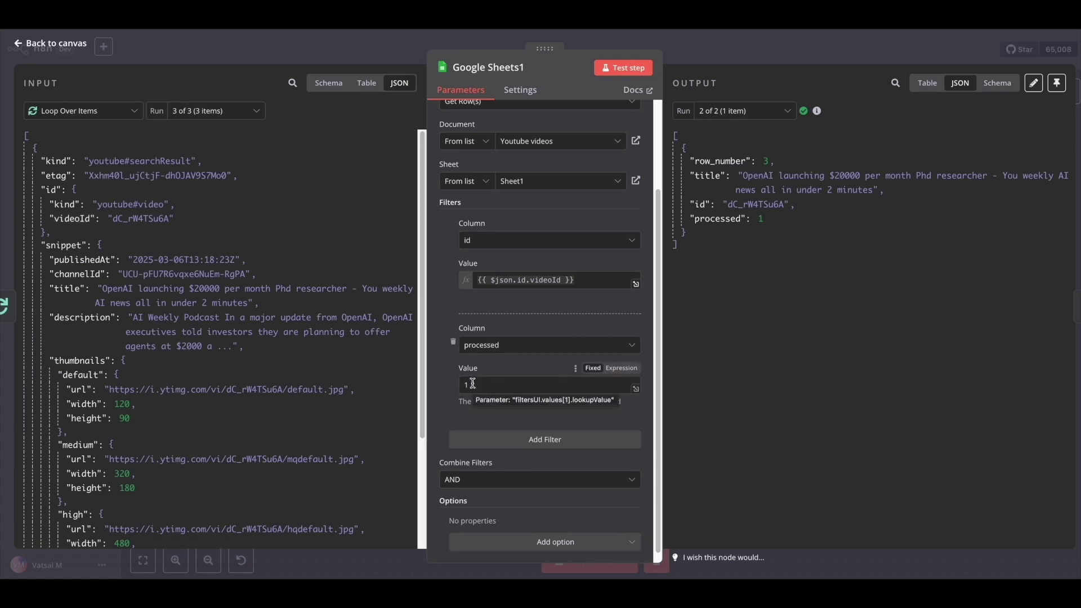
left_click(554, 445)
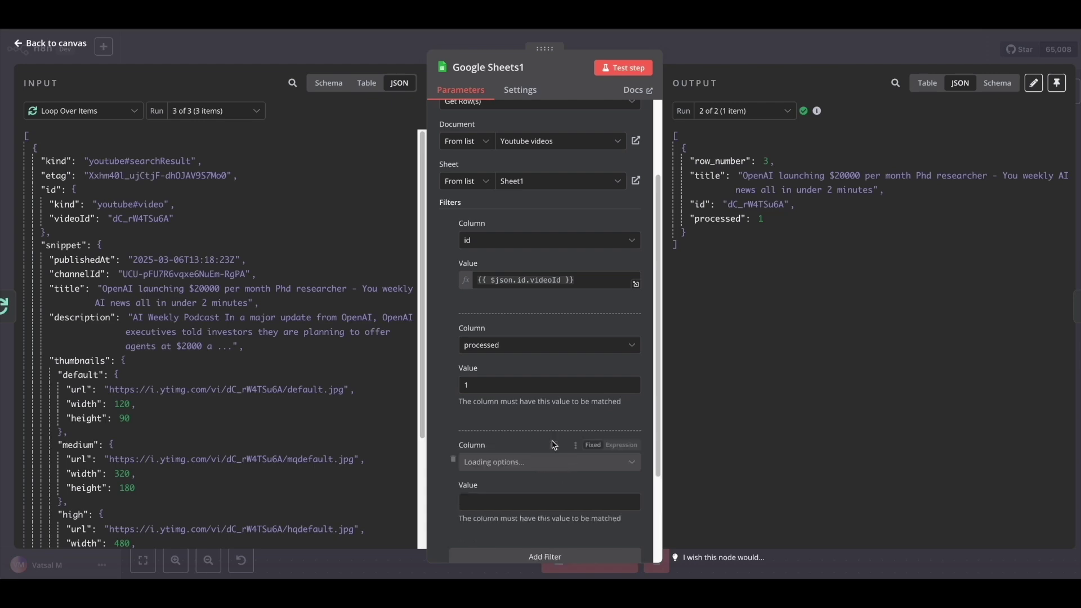
left_click(612, 462)
left_click(444, 483)
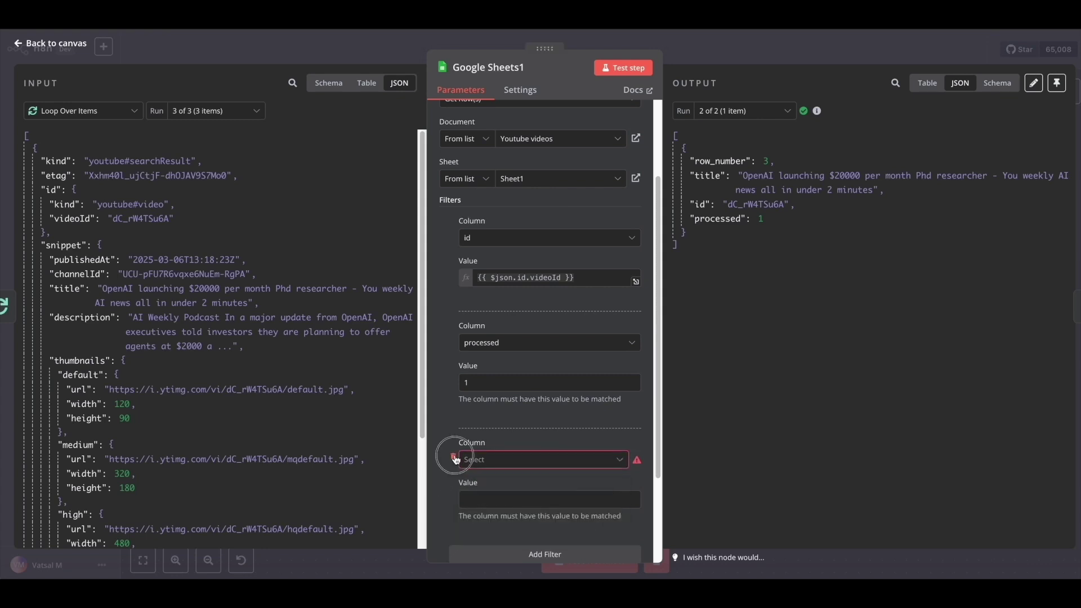
left_click(454, 457)
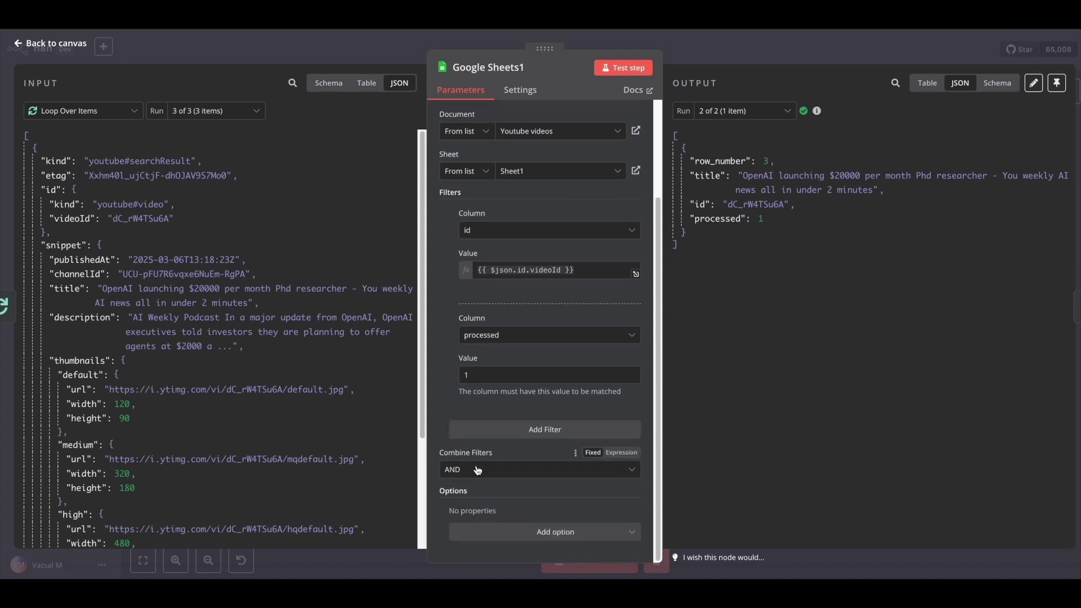
Review the node's id and processed filters and how they are combined.
scroll(437, 380, "up", 2)
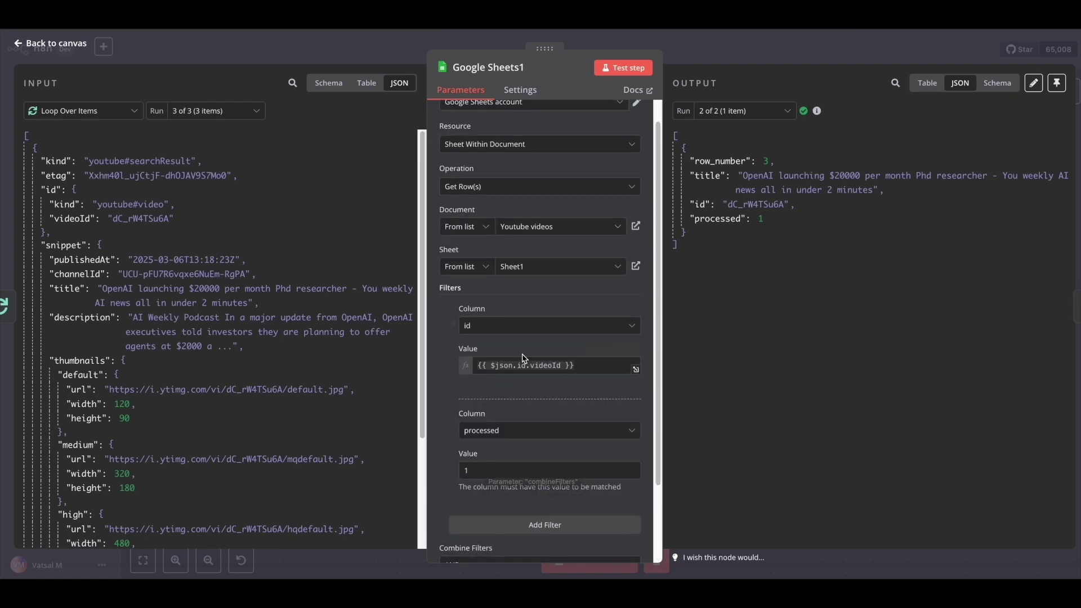
scroll(520, 315, "down", 2)
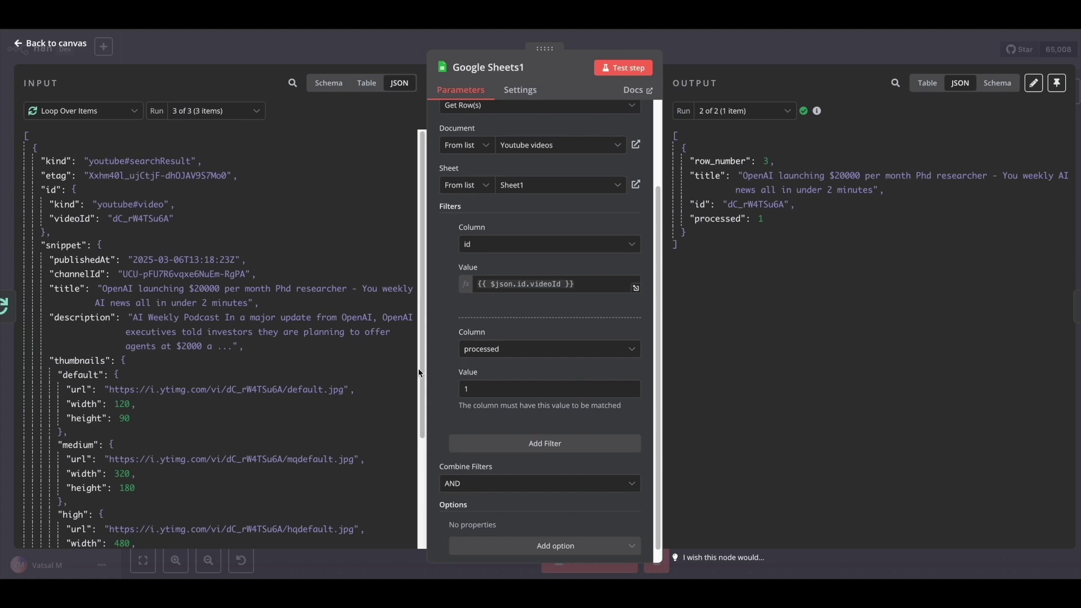
scroll(437, 347, "up", 2)
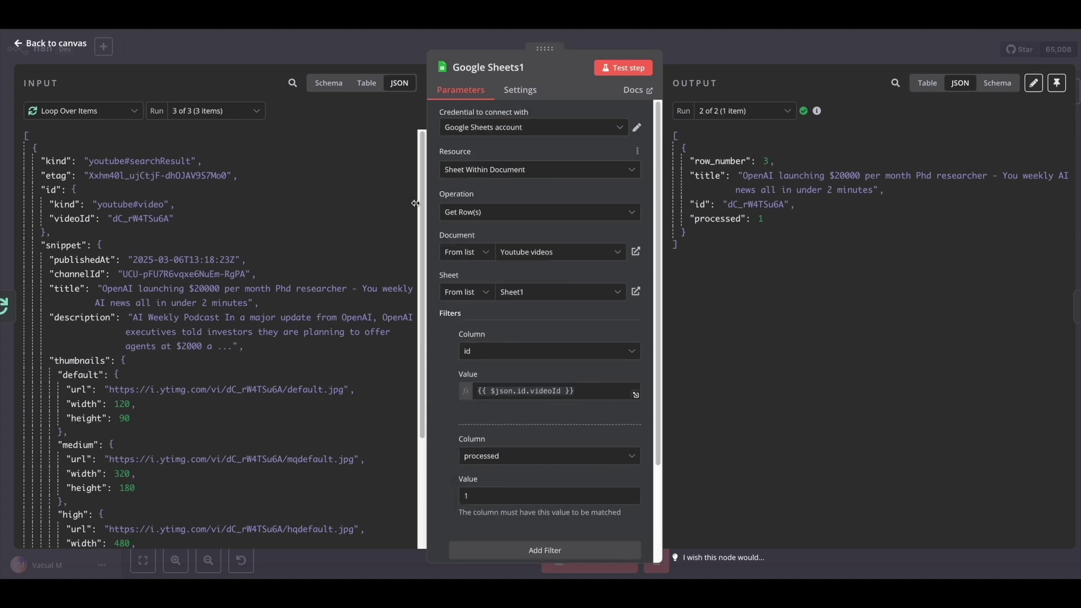
Return to the canvas, reopen the Google Sheets1 node and inspect its Always Output Data setting.
left_click(18, 46)
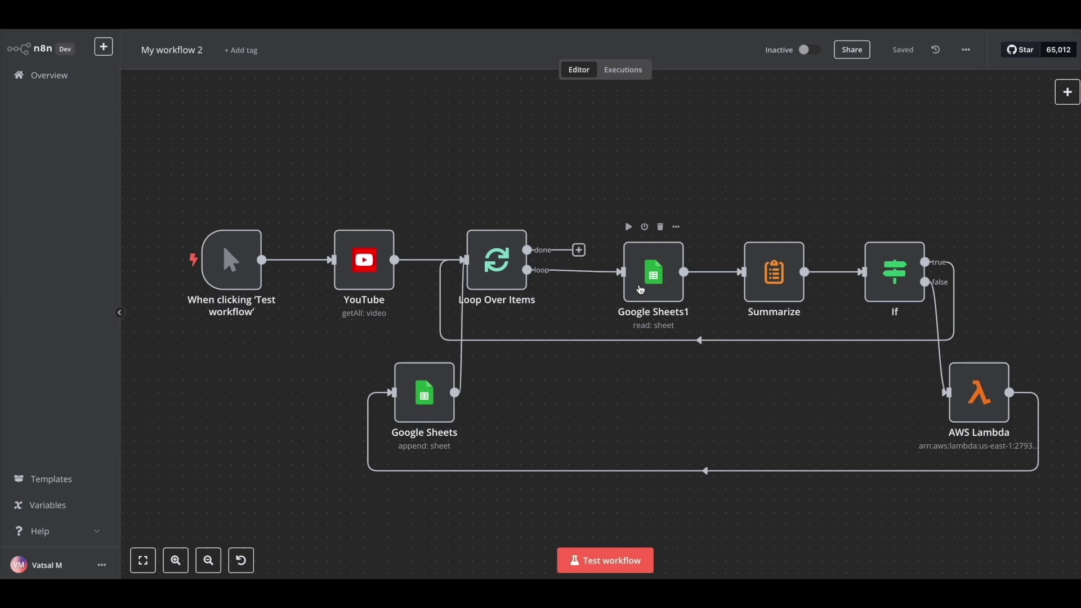
double_click(647, 282)
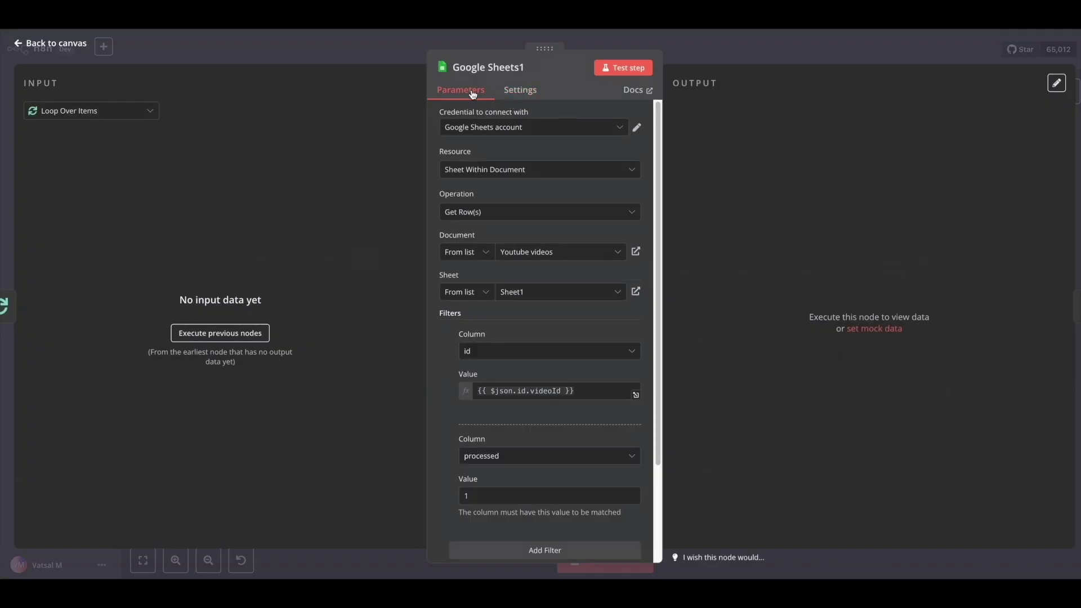
left_click(523, 93)
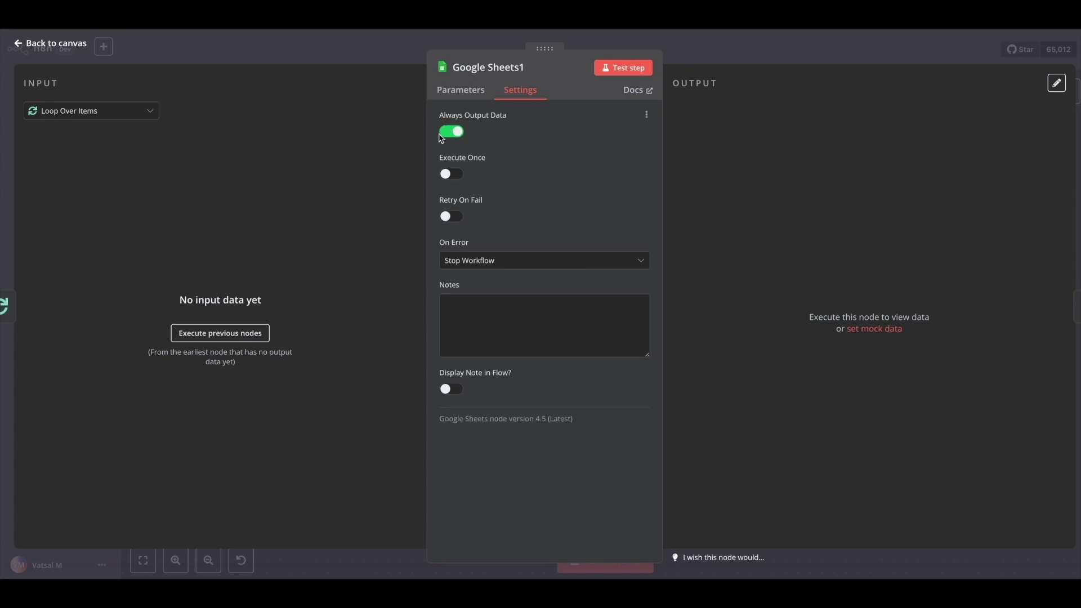
Leave the Google Sheets1 node with Always Output Data enabled and run a test of the whole workflow.
left_click(456, 132)
left_click(18, 44)
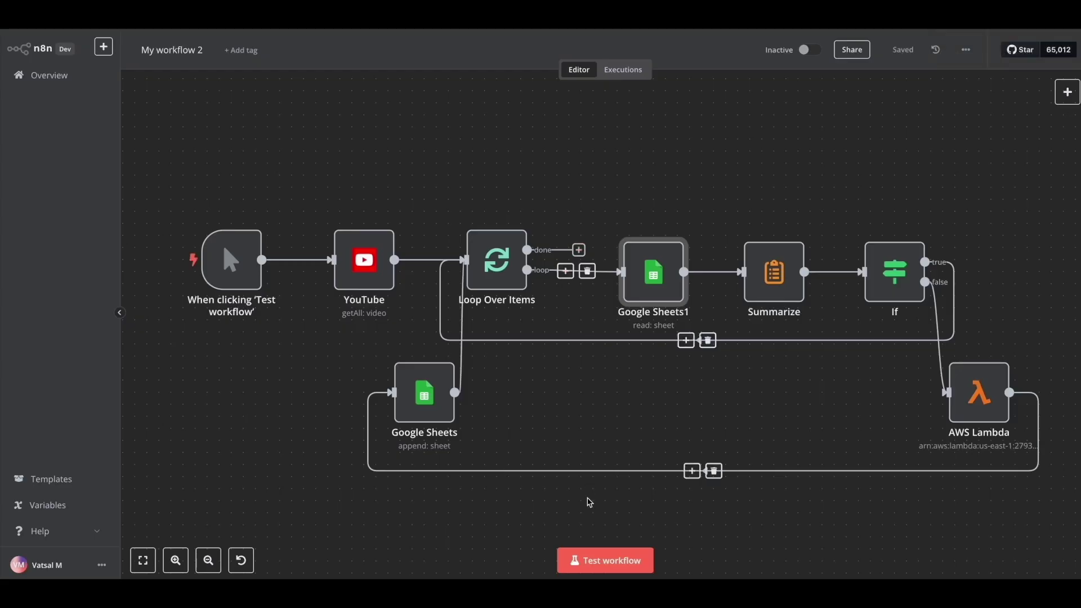
left_click(602, 565)
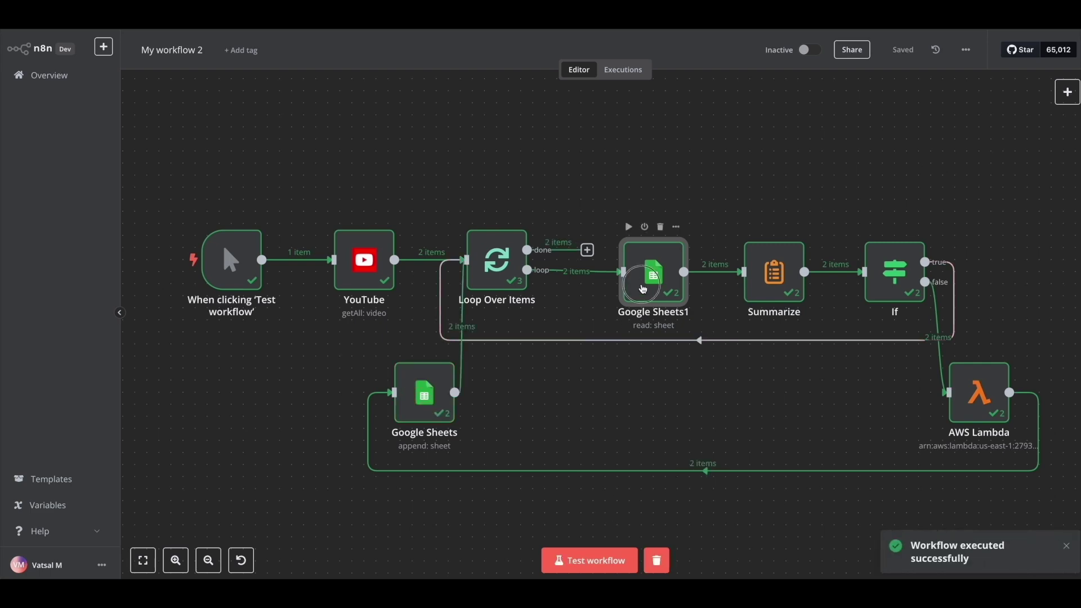
Review the Google Sheets1 node's id and processed filters, its run output and its Always Output Data setting.
double_click(647, 278)
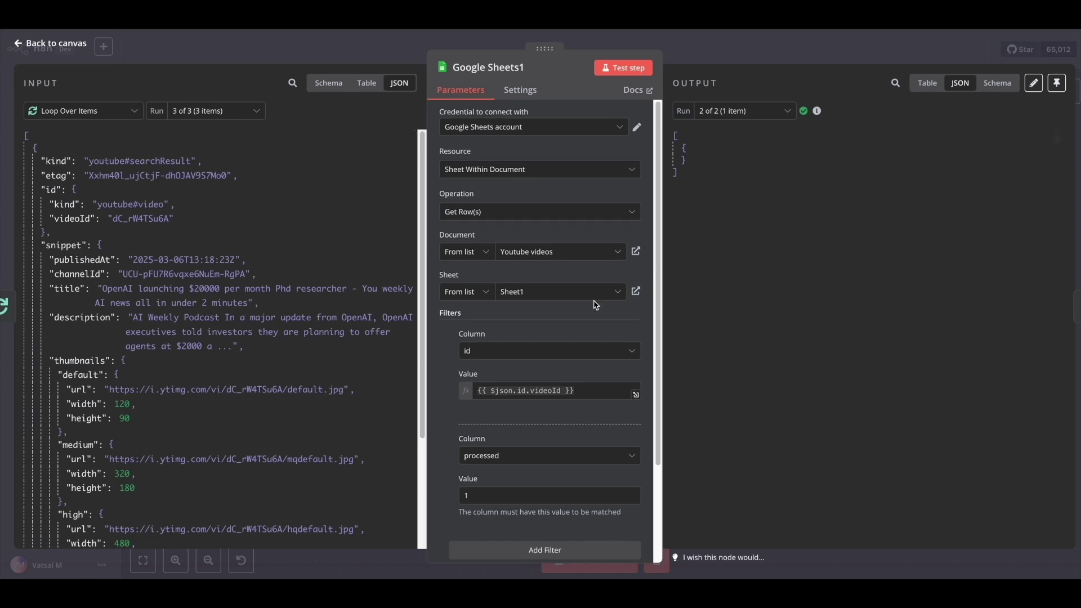
scroll(614, 309, "down", 2)
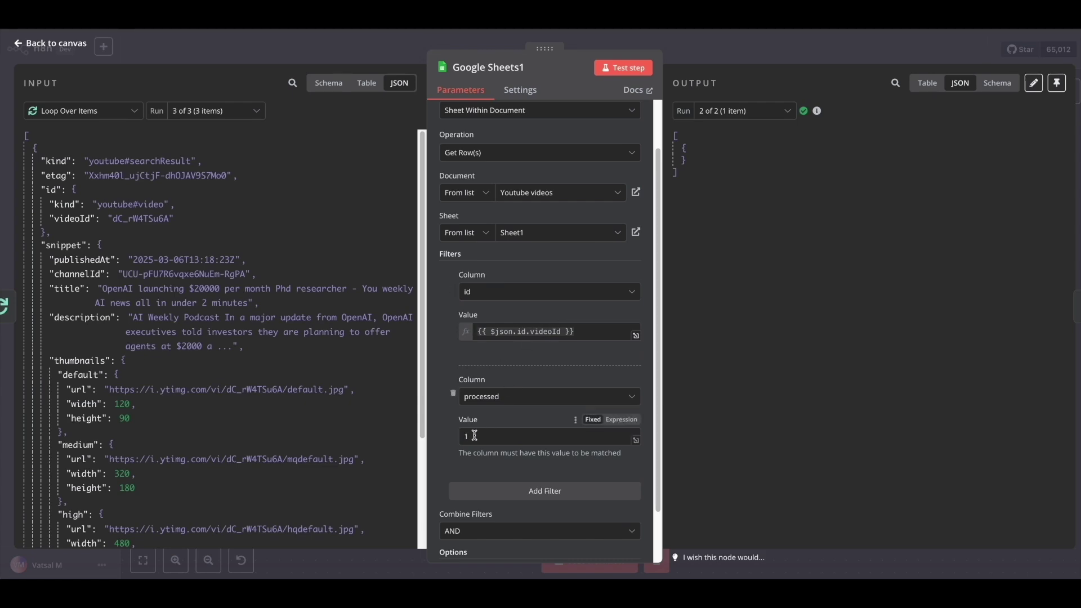
scroll(473, 435, "up", 2)
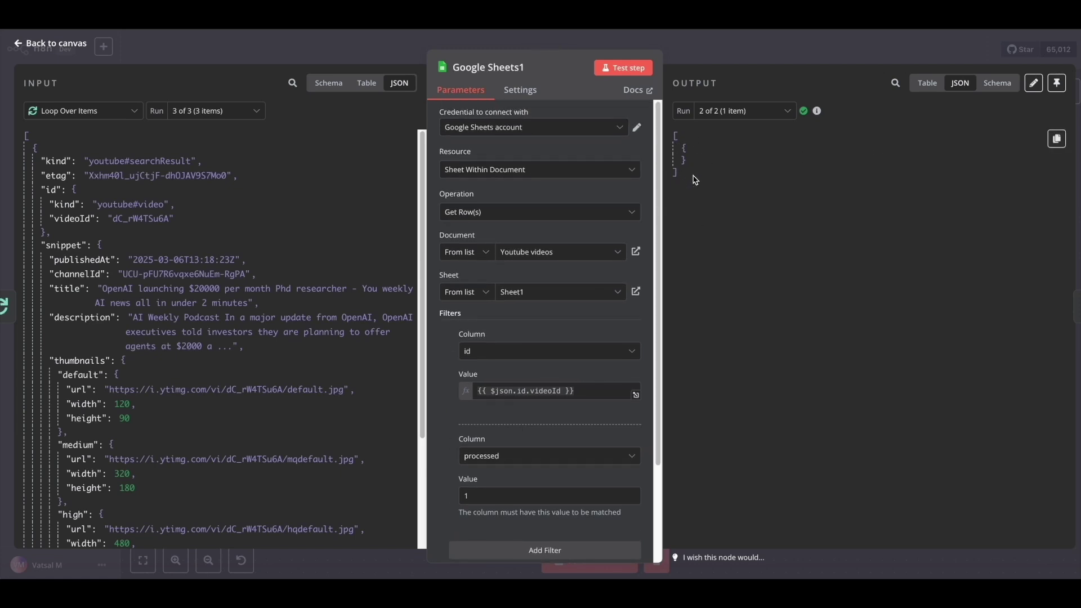
left_click(520, 90)
left_click(450, 132)
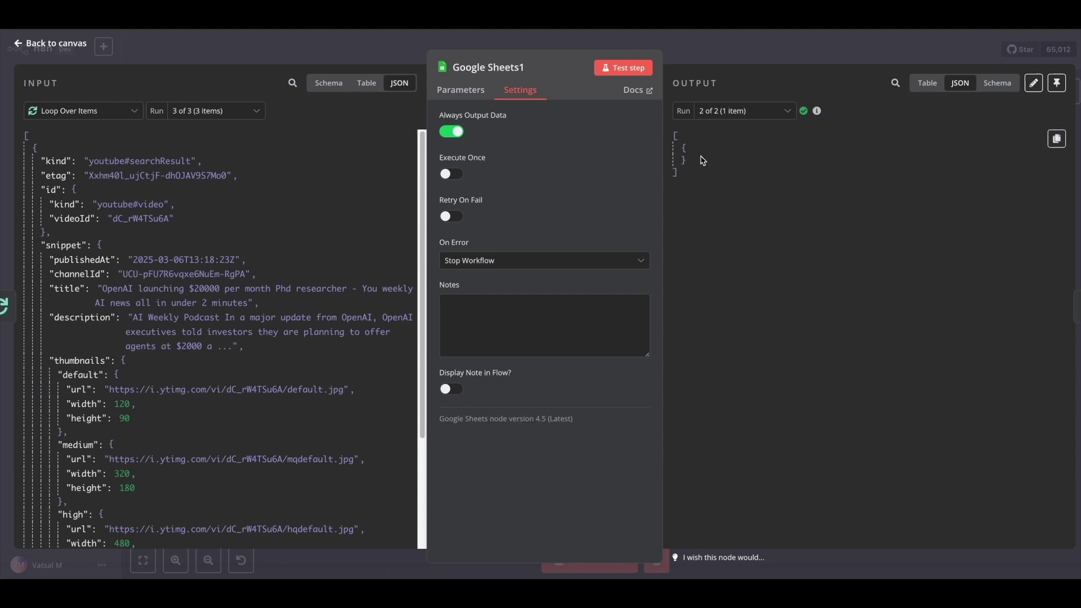
left_click(16, 45)
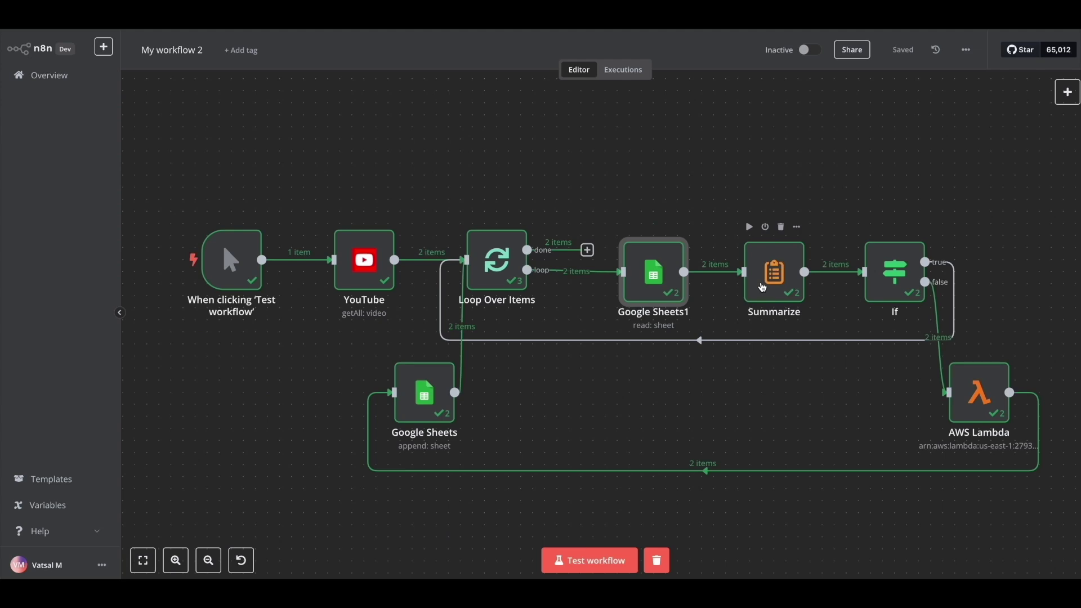
Inspect the Summarize node's row_number count and the If node's greater-than-0 condition with their outputs.
double_click(774, 273)
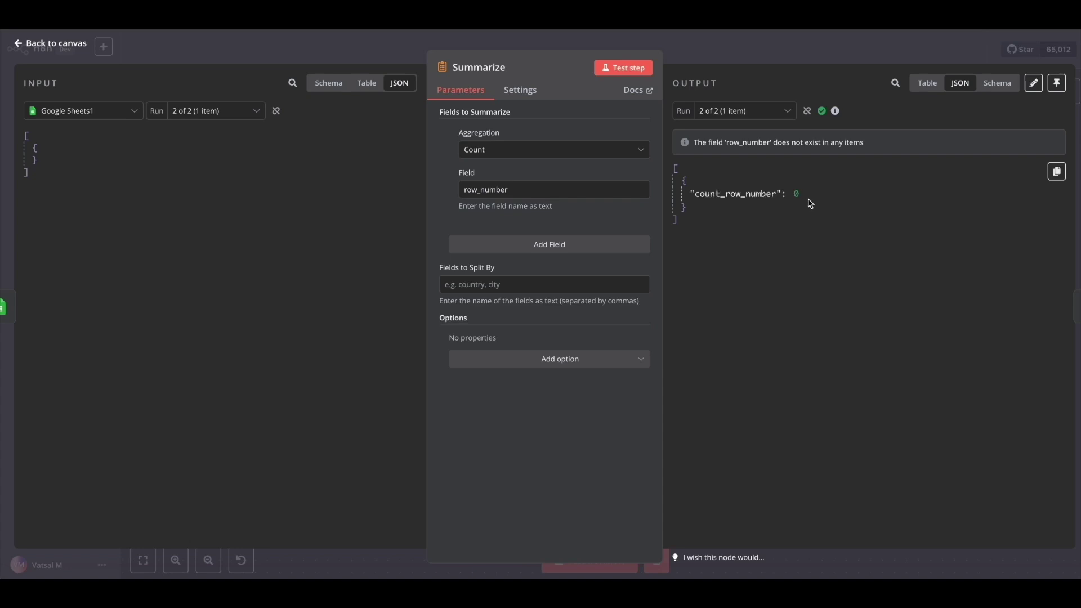
key("Escape")
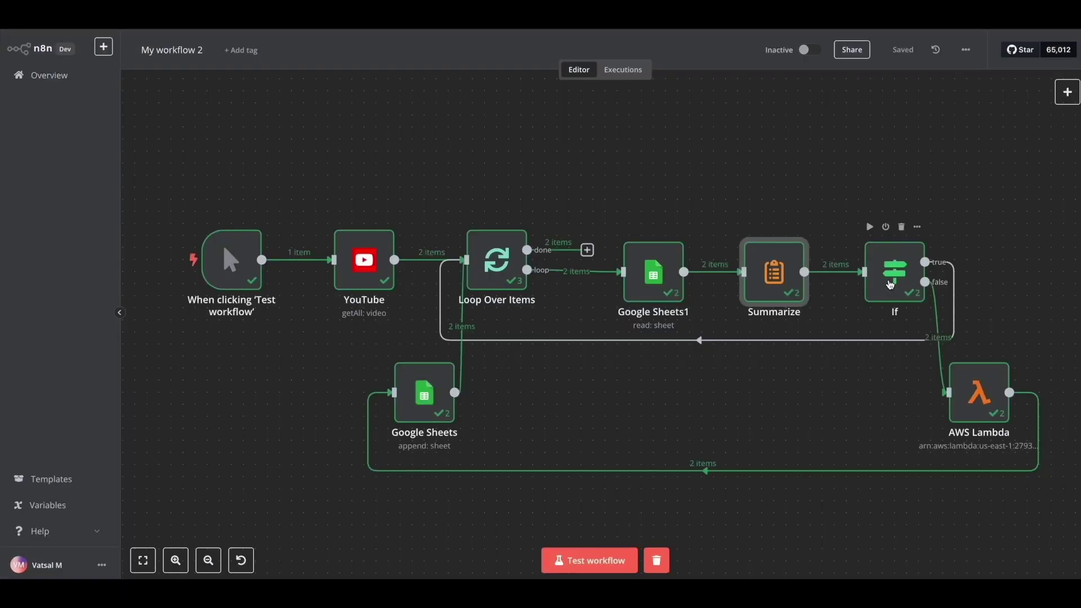
double_click(887, 286)
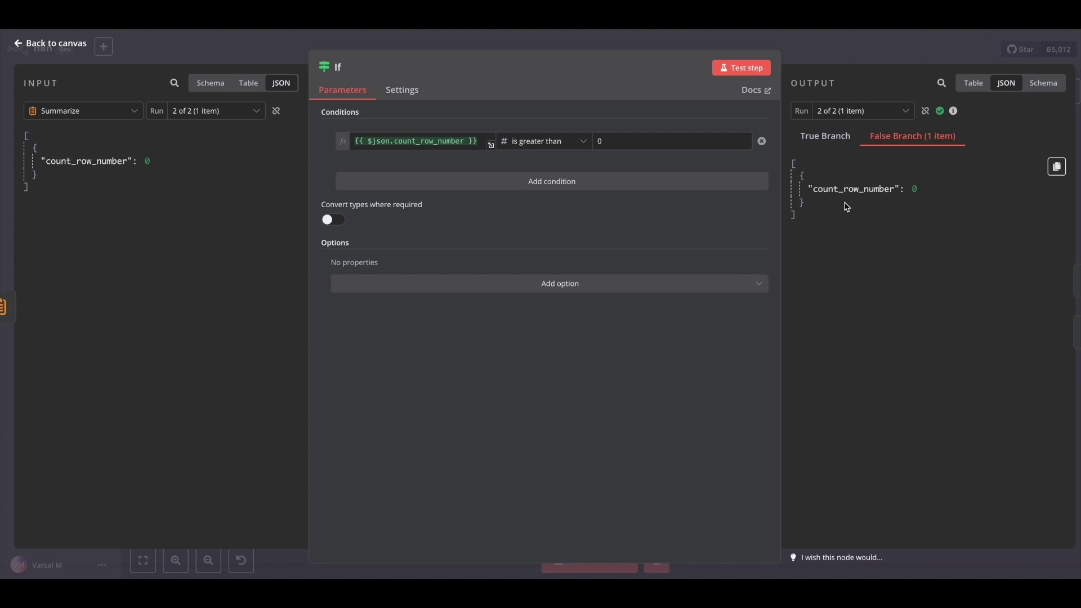
left_click(20, 46)
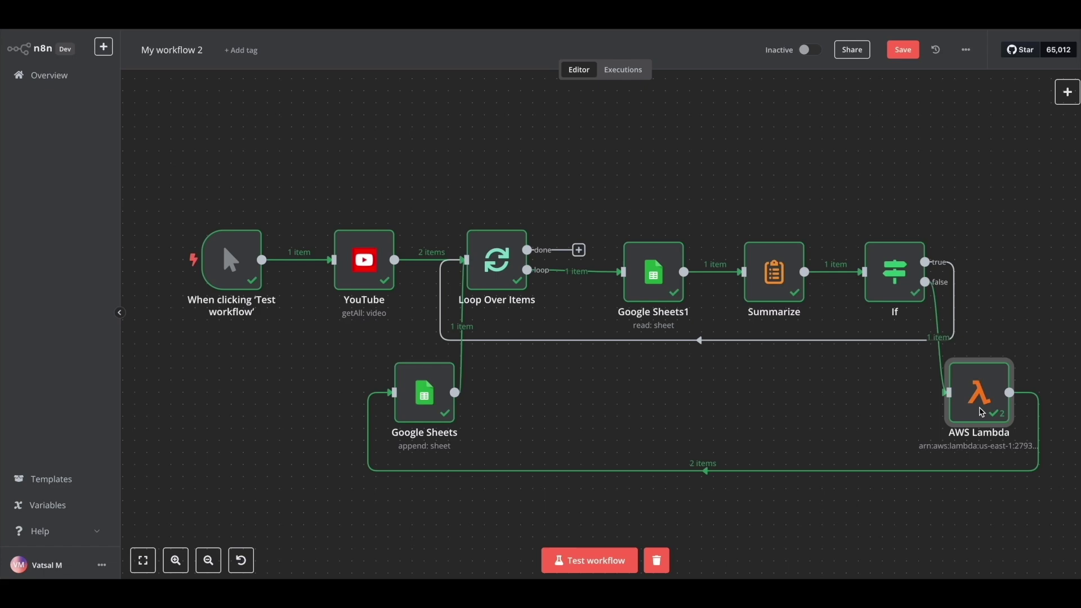
Open the AWS Lambda node and start creating a new AWS credential for it.
double_click(981, 413)
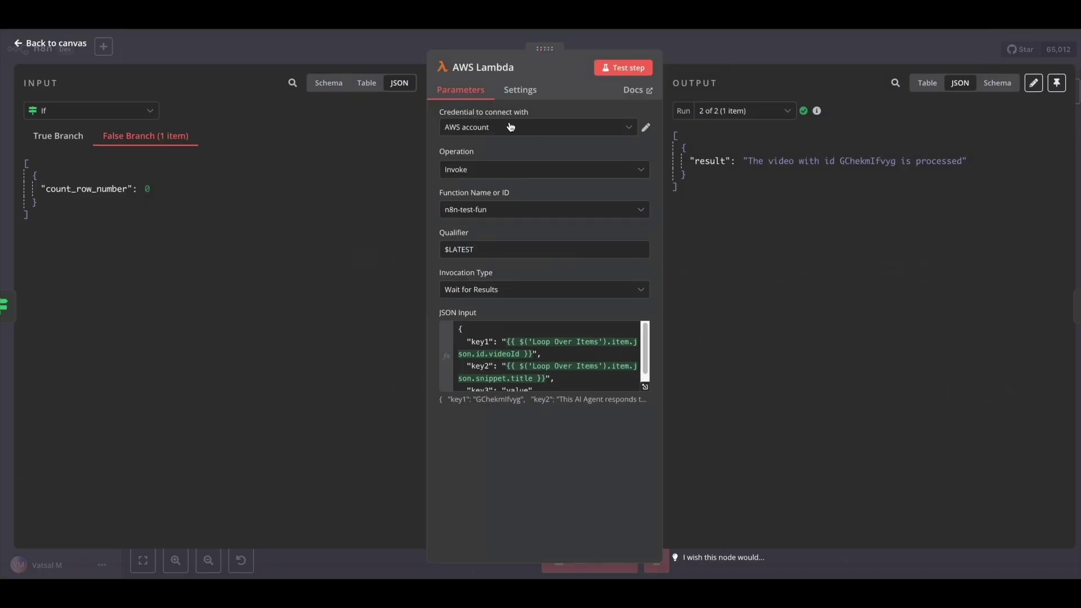
left_click(627, 128)
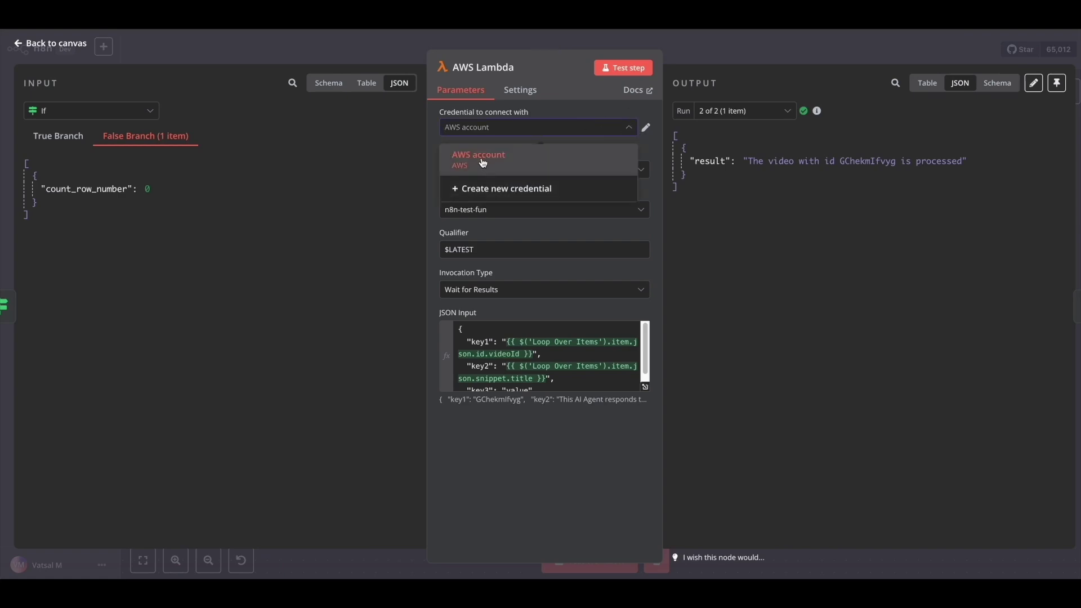
left_click(495, 191)
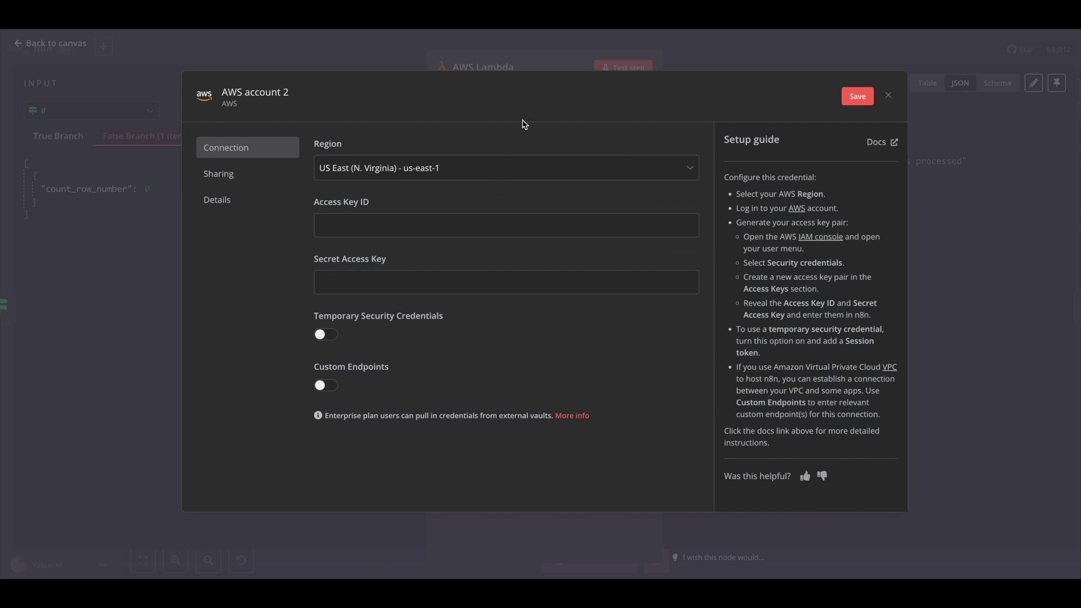
Check the selected region in the AWS Lambda console and compare it with the region options of the new n8n AWS credential.
left_click(376, 17)
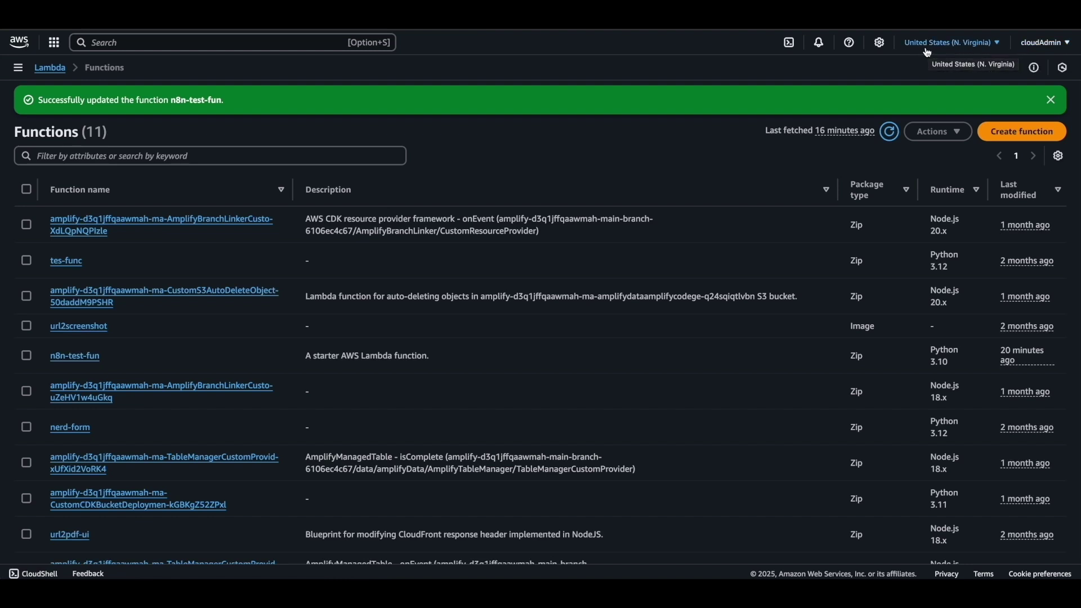
left_click(992, 46)
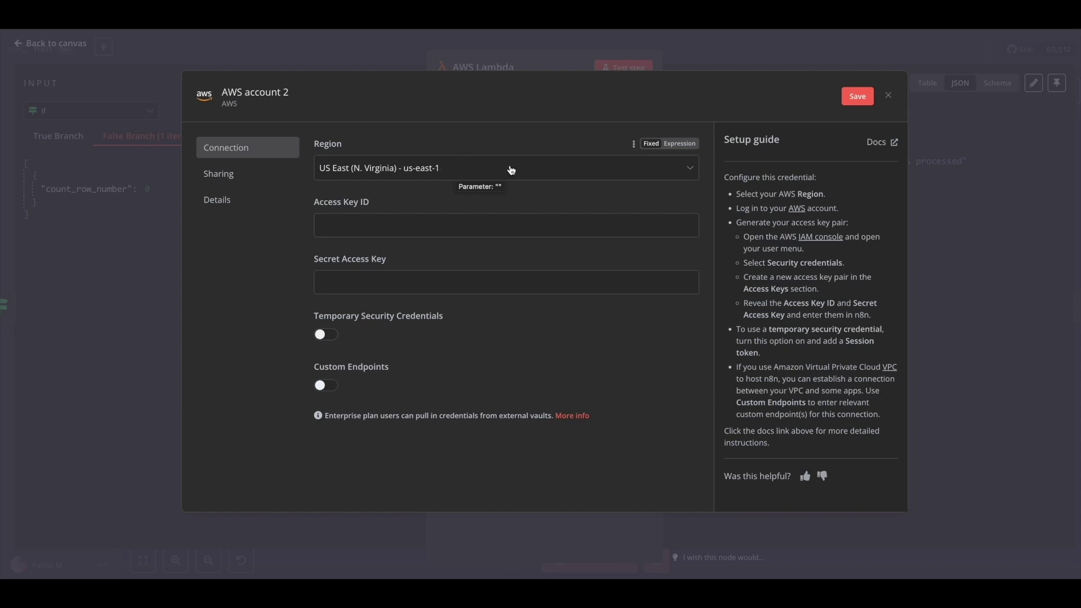
left_click(511, 170)
scroll(419, 315, "down", 1)
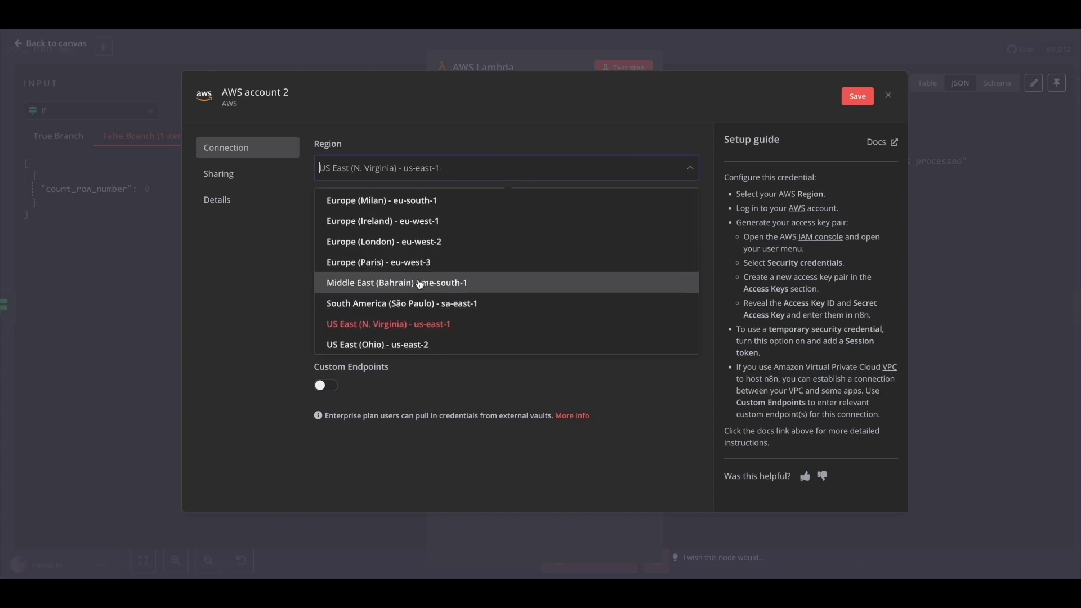
scroll(420, 283, "up", 1)
left_click(406, 342)
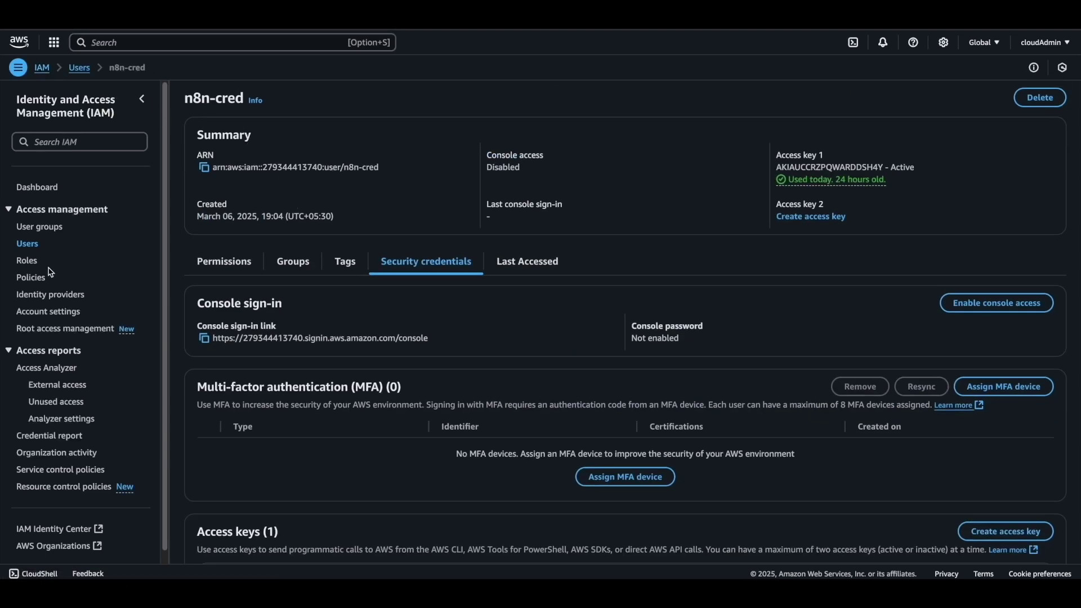
Start a new IAM user named n8n-test from the AWS IAM Users list and continue to its permissions.
left_click(32, 247)
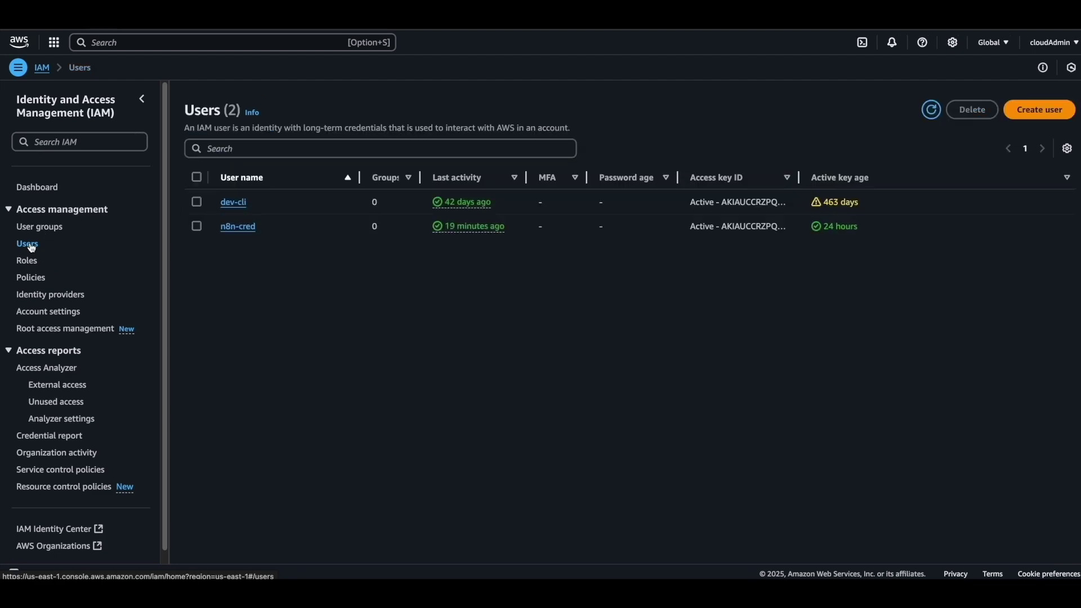
left_click(1037, 109)
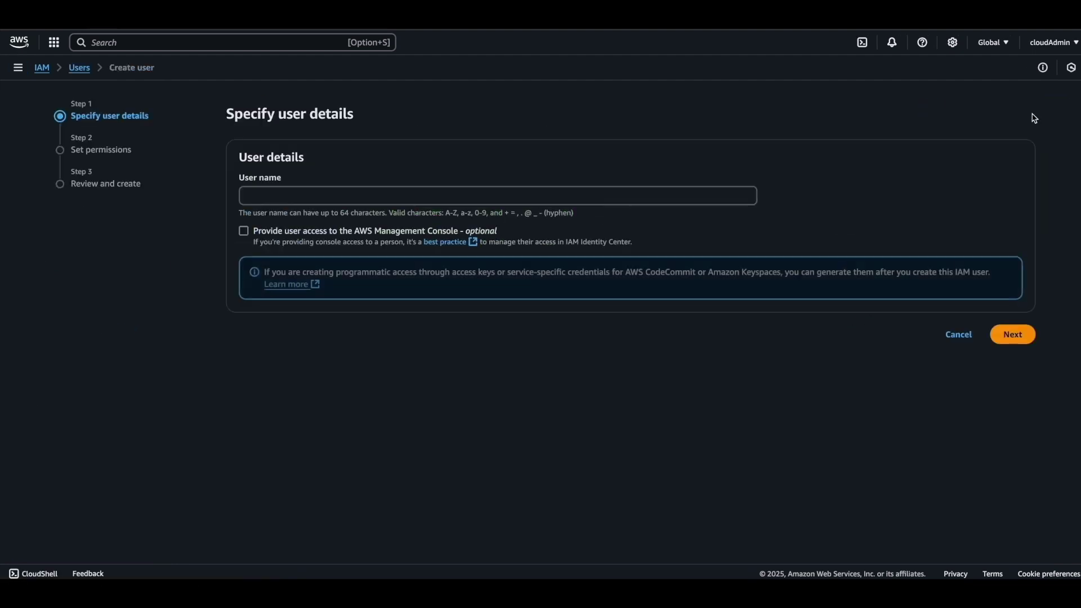
left_click(314, 191)
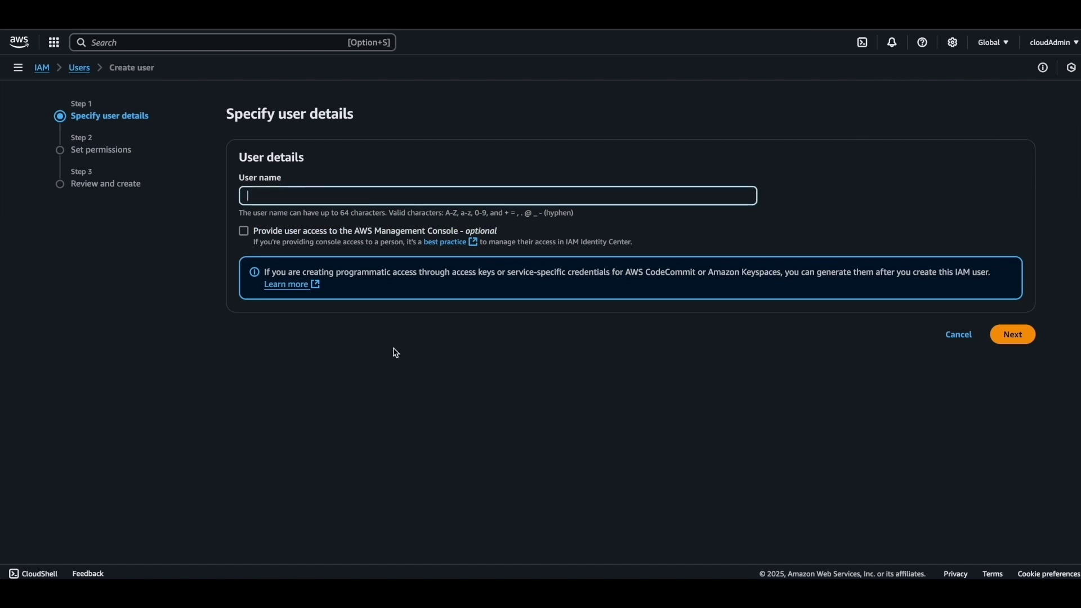
type("n8n-test")
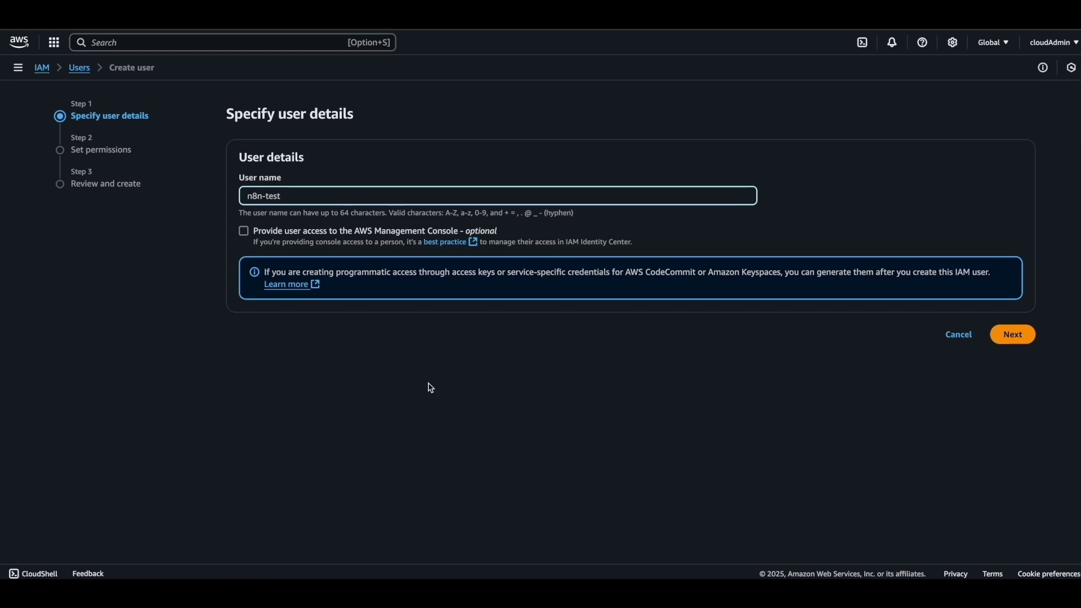
left_click(1014, 336)
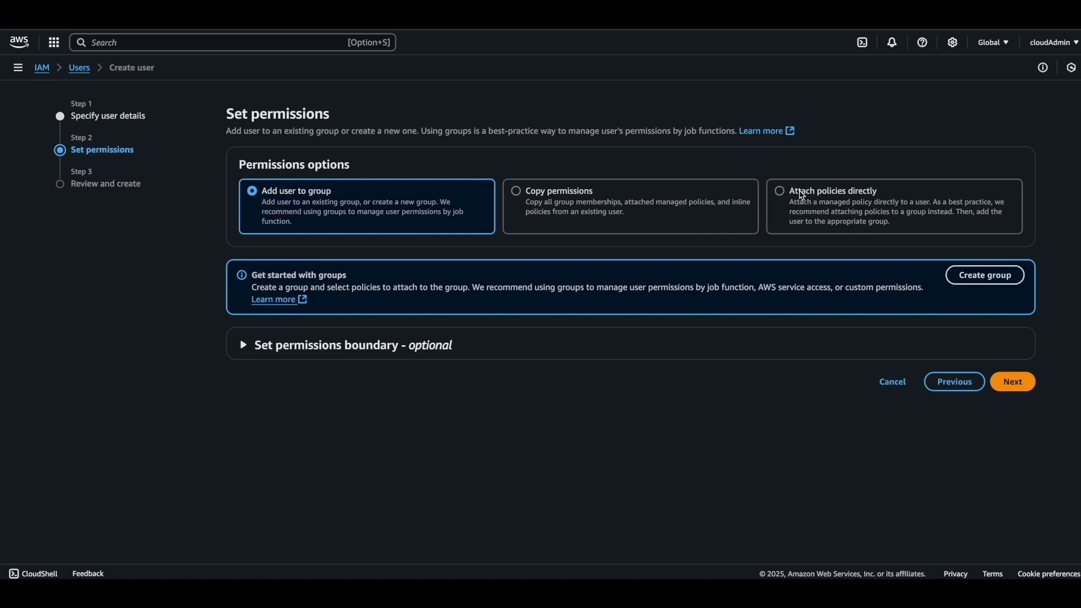
Attach the AWSLambda_FullAccess policy directly to the new user, continue to the review and leave without creating the user.
left_click(802, 195)
scroll(198, 338, "down", 3)
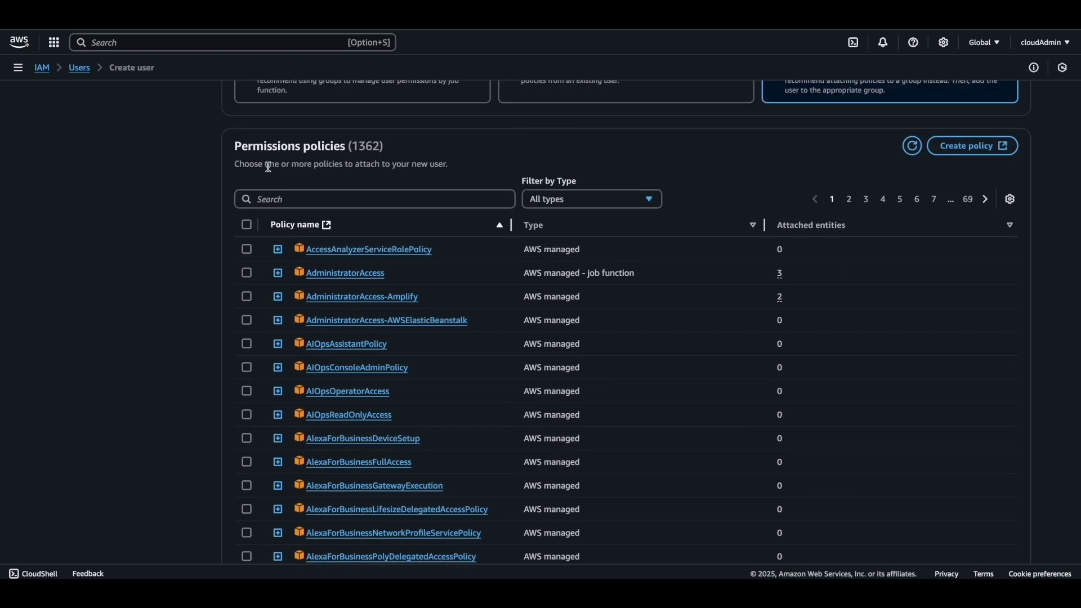
left_click(293, 198)
type("lambda")
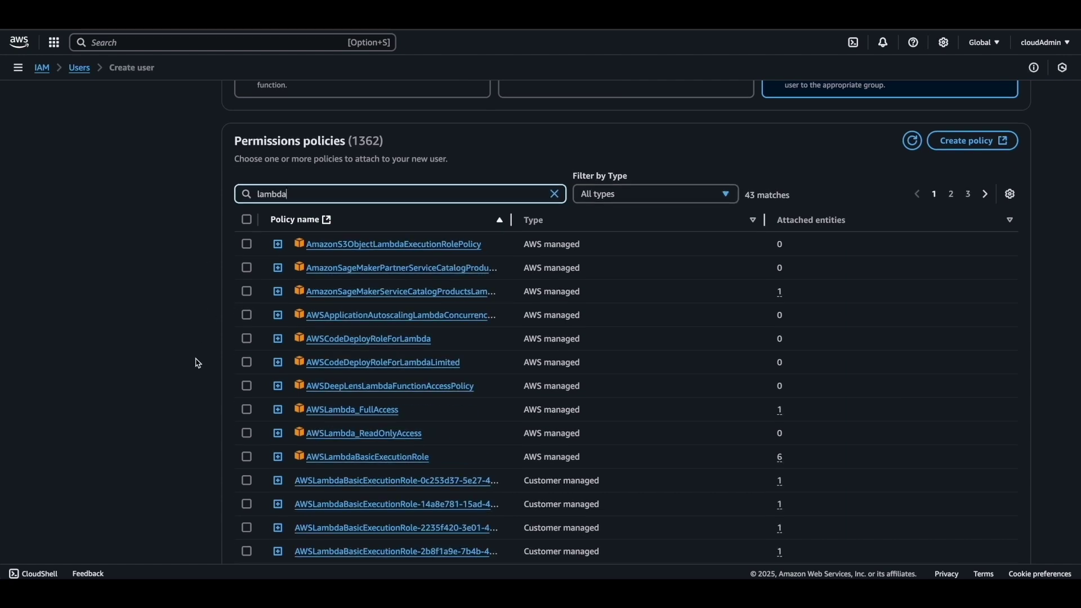
scroll(211, 366, "down", 1)
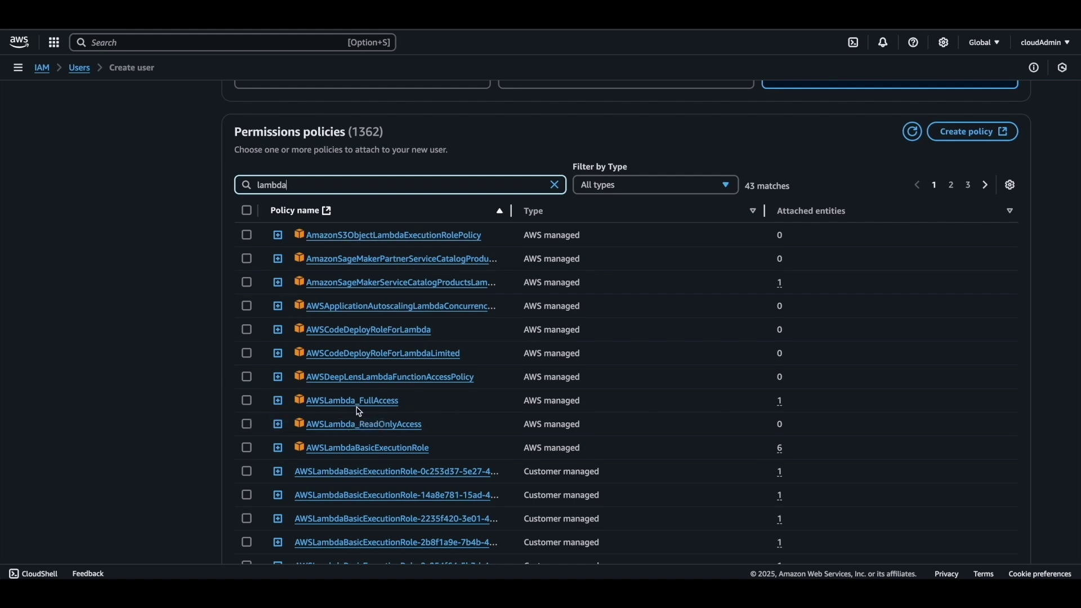
left_click(246, 402)
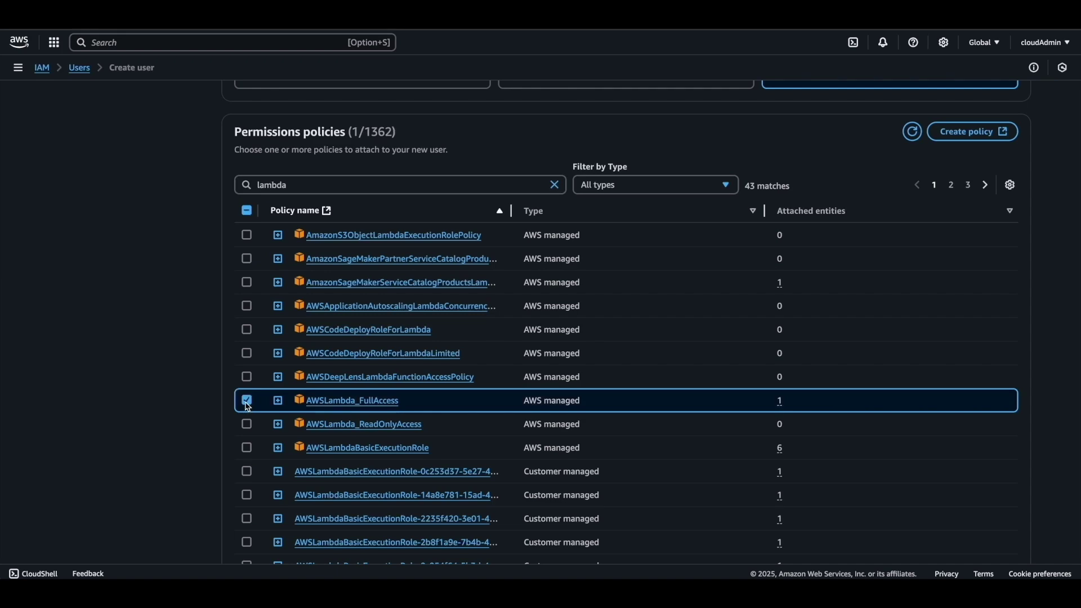
scroll(1040, 450, "down", 5)
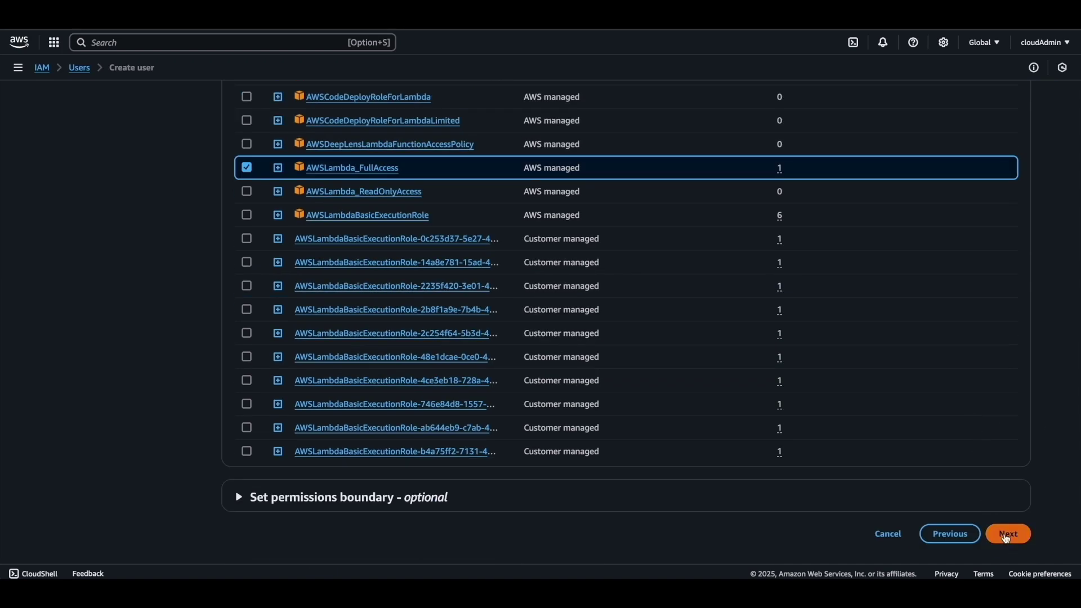
left_click(1008, 534)
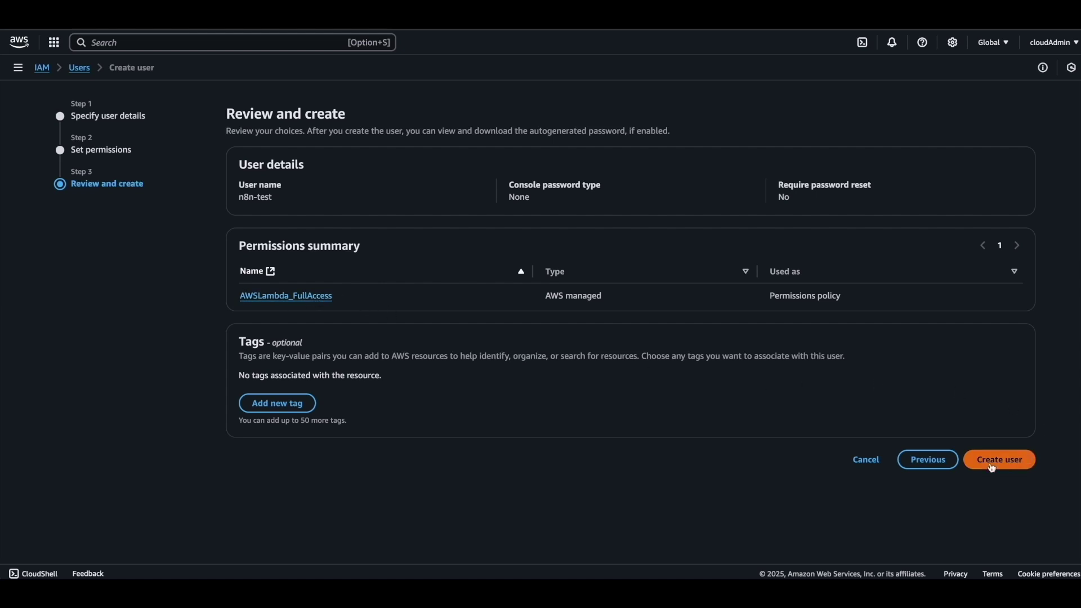
left_click(79, 68)
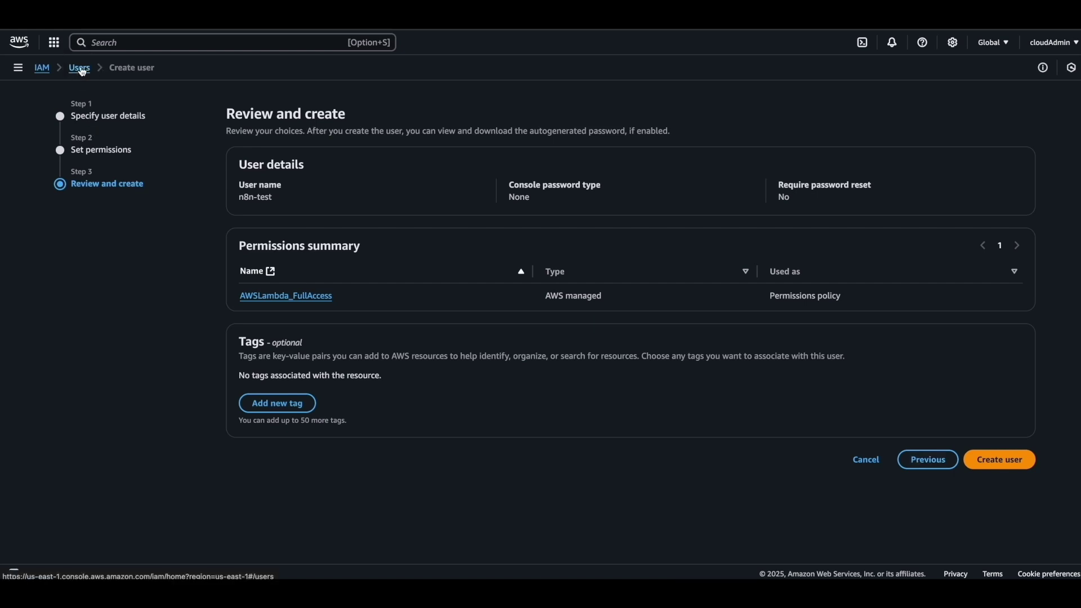
left_click(670, 351)
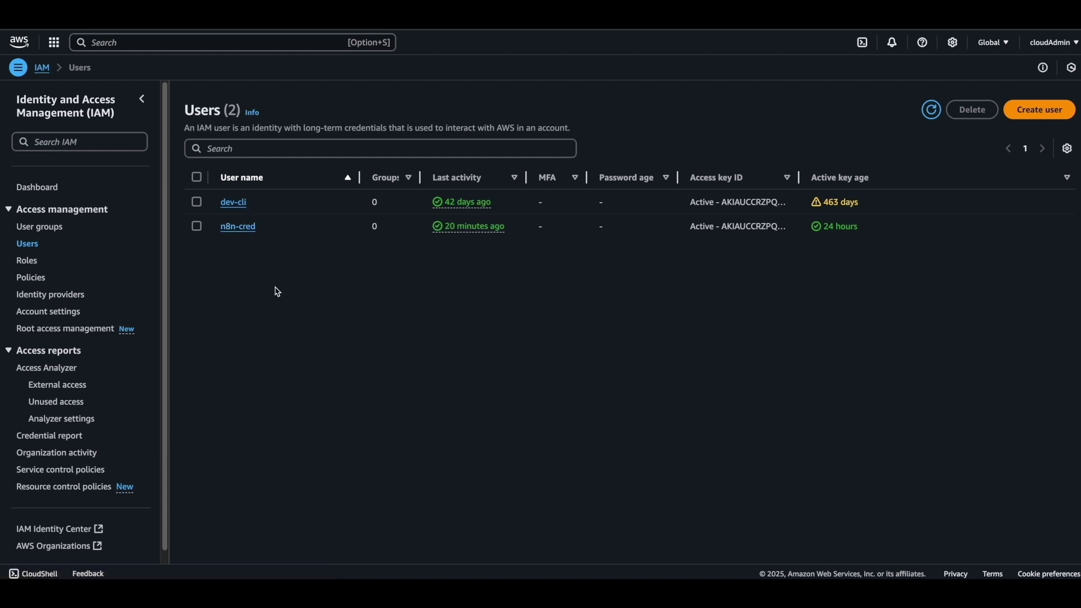
Open the n8n-cred IAM user's security credentials and start a new access key with the use case Other, continuing past the use case selection.
left_click(239, 226)
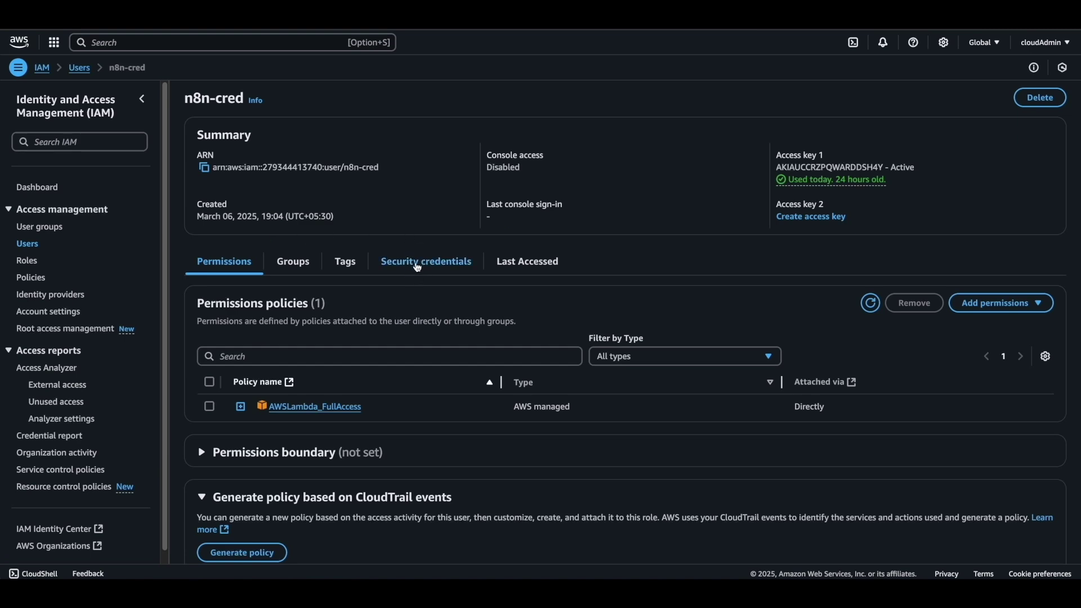
left_click(417, 268)
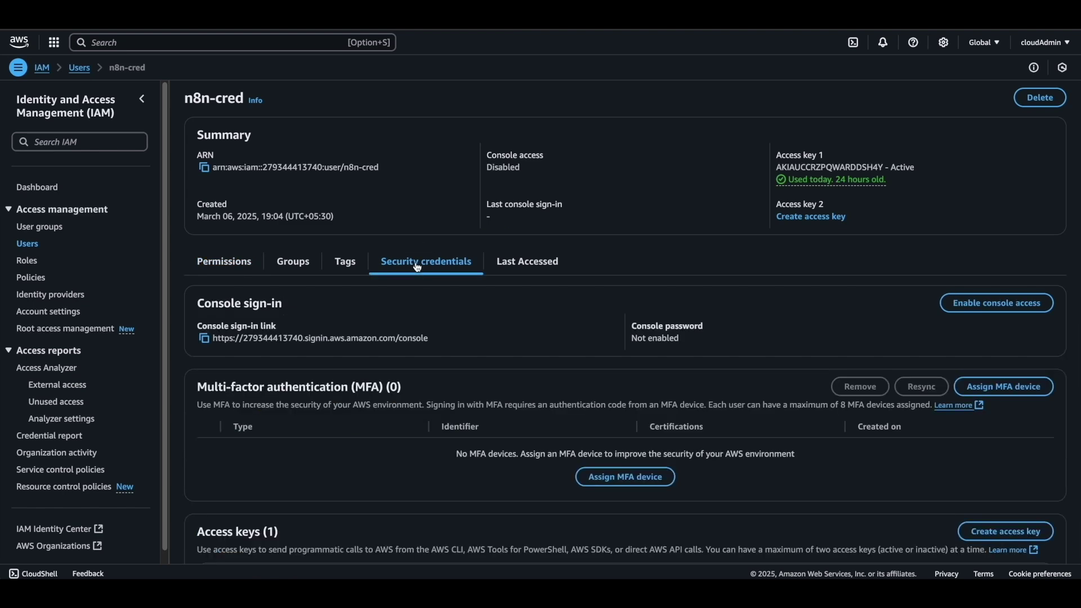
scroll(445, 323, "down", 4)
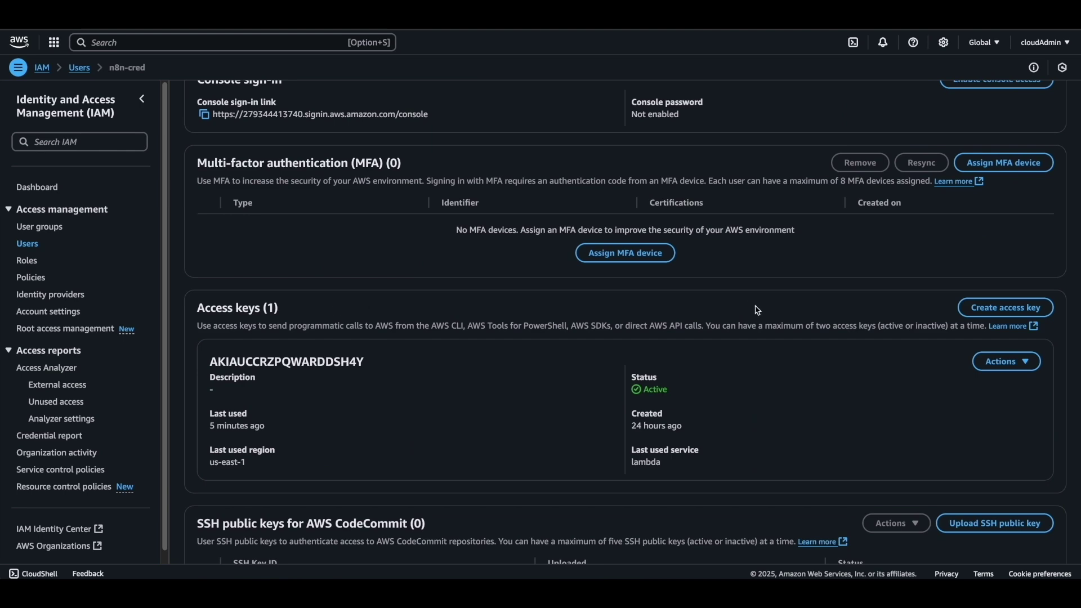
left_click(995, 308)
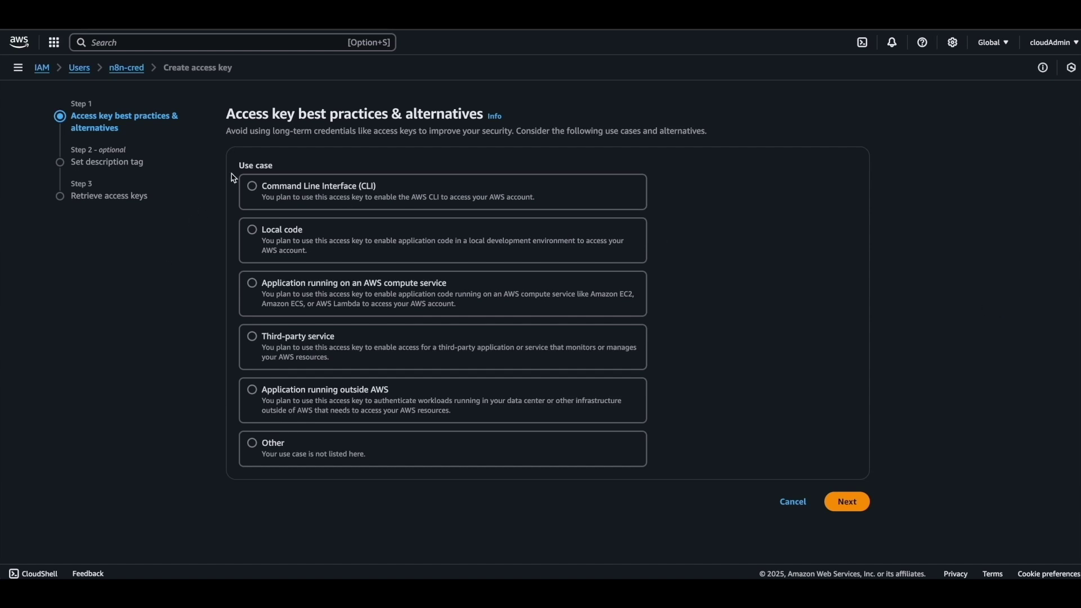
left_click(276, 448)
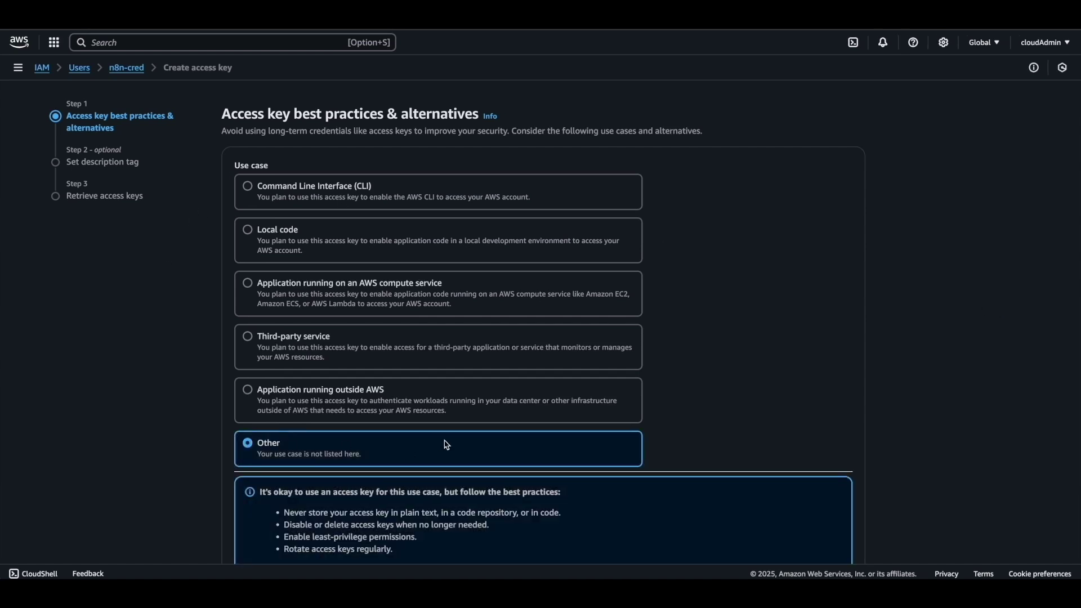
scroll(830, 483, "down", 2)
left_click(843, 530)
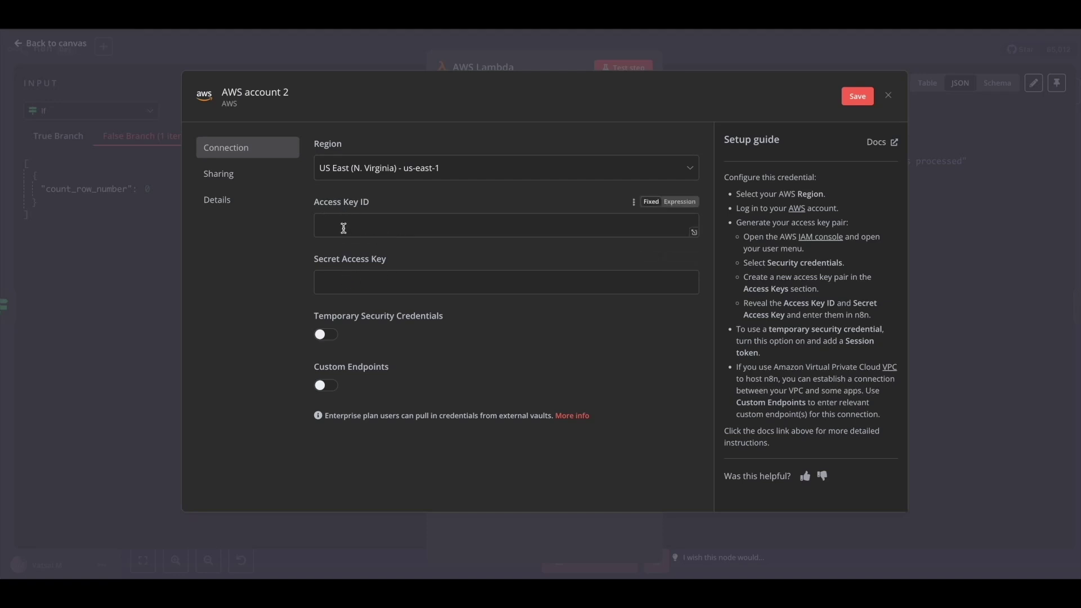
Switch to n8n, look at the Access Key ID and Secret Access Key fields of the new AWS credential, and close it unsaved.
left_click(400, 224)
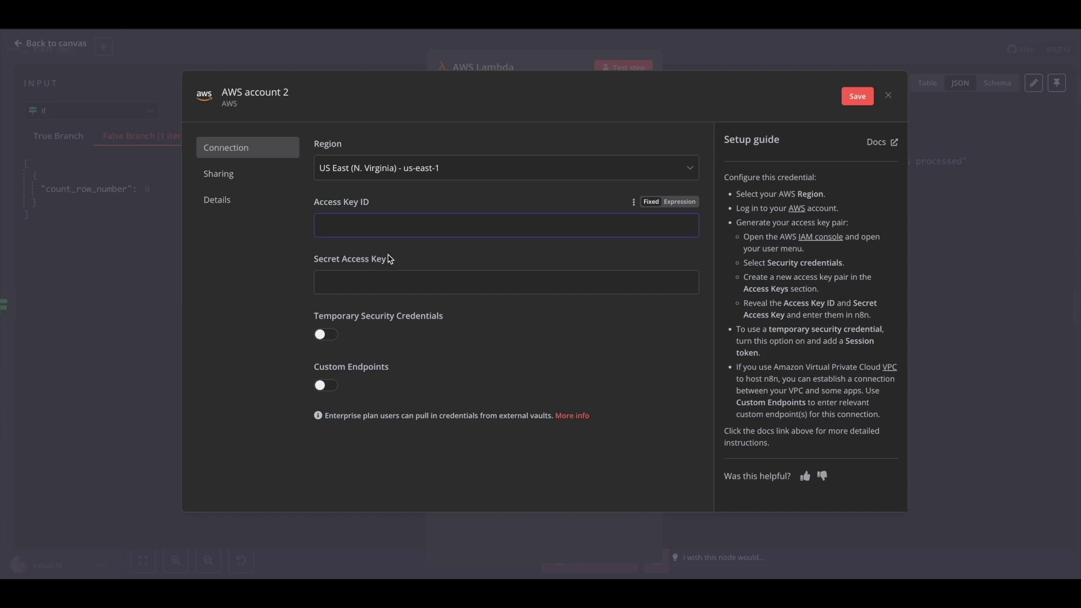
left_click(328, 281)
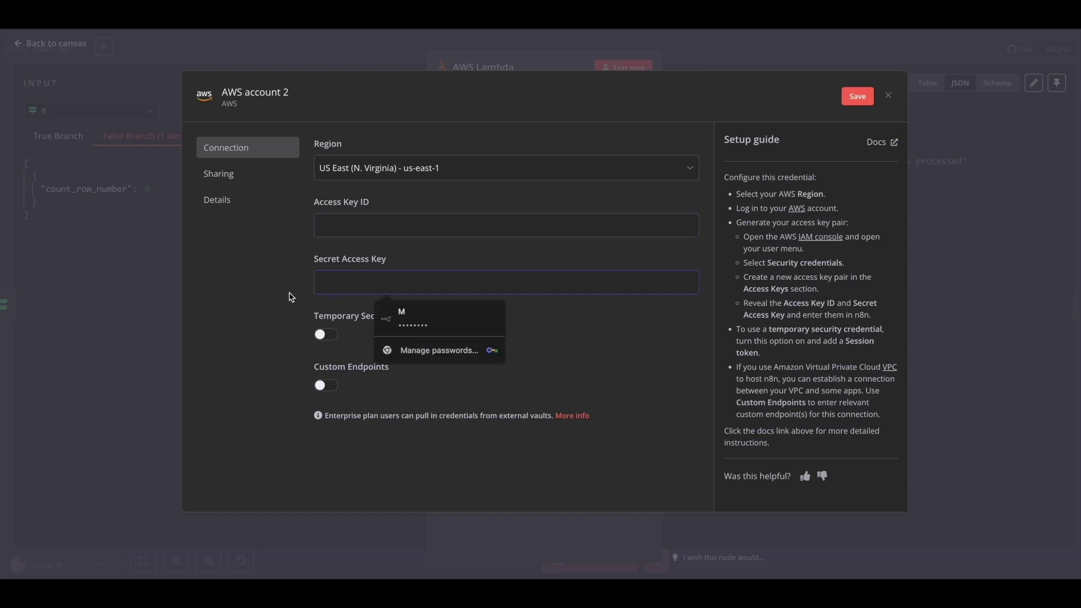
left_click(293, 297)
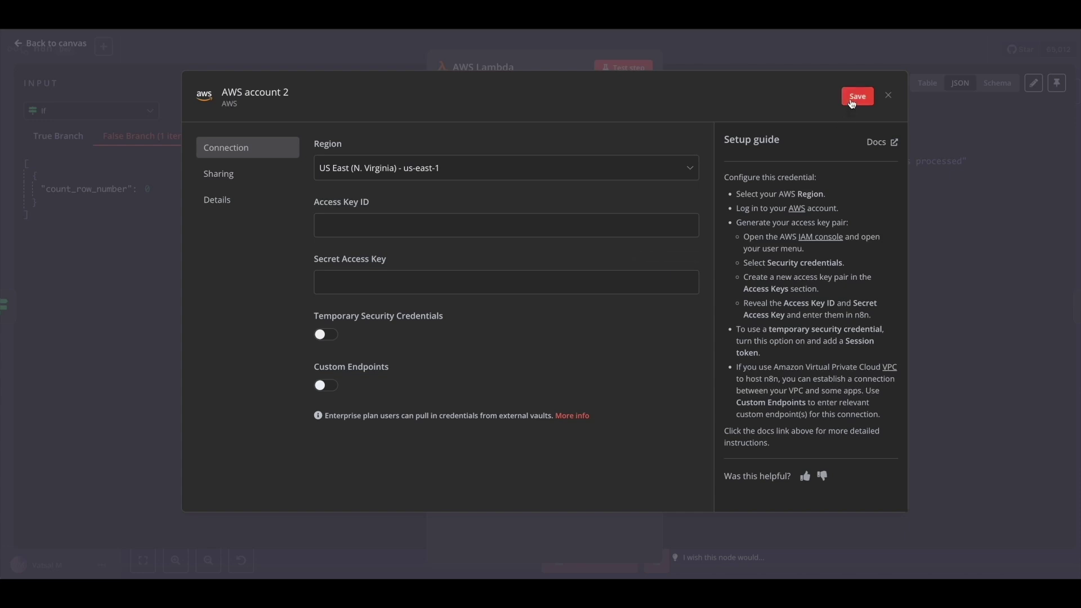
left_click(890, 97)
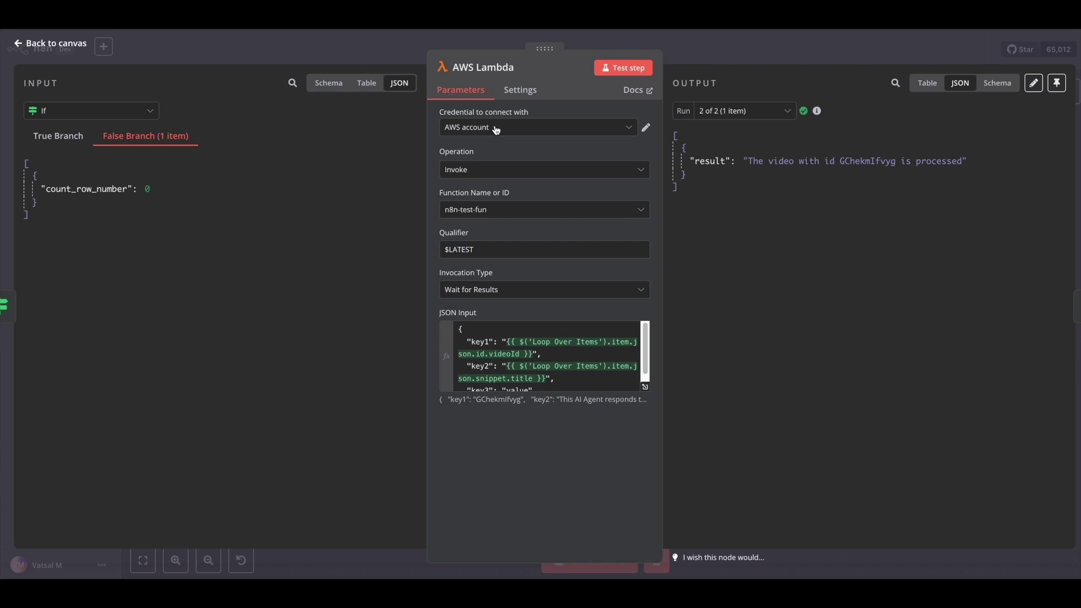
Set the AWS Lambda node's operation to Invoke, the function to n8n-test-fun and the invocation type to Wait for Results.
left_click(480, 172)
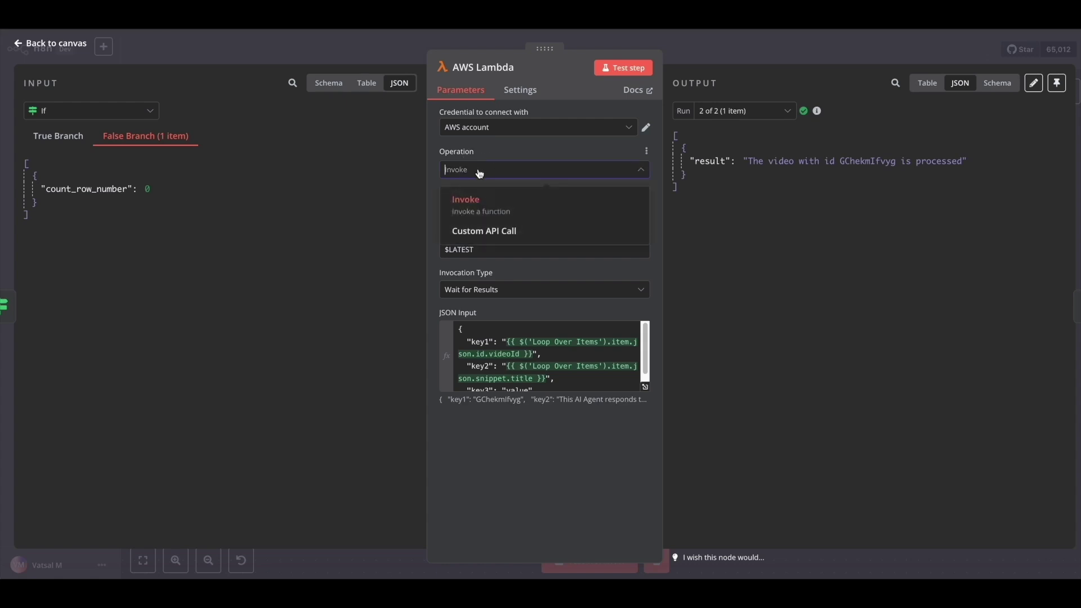
left_click(482, 197)
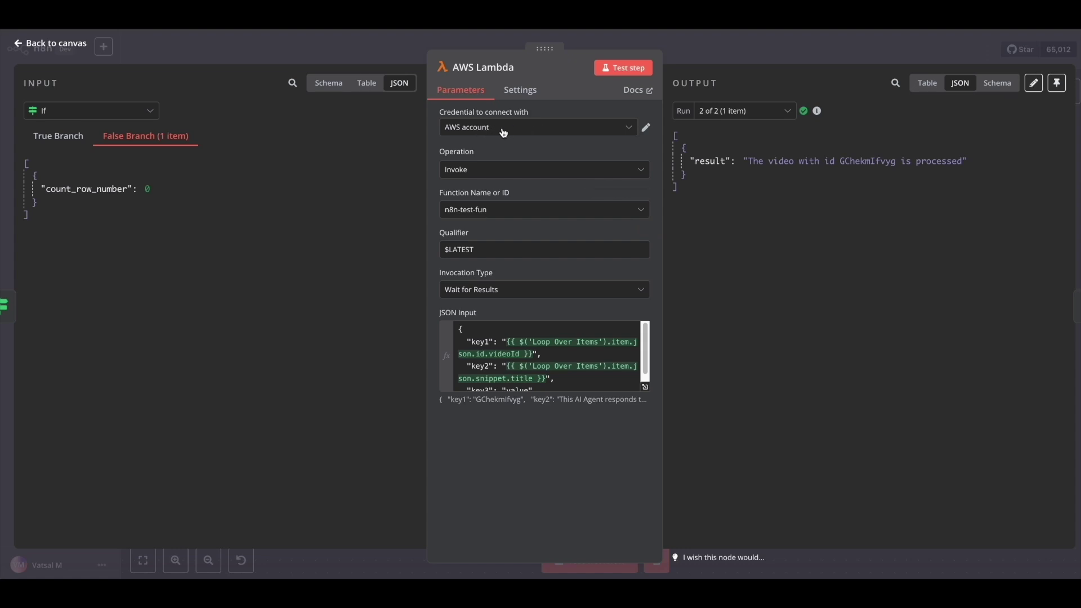
left_click(638, 212)
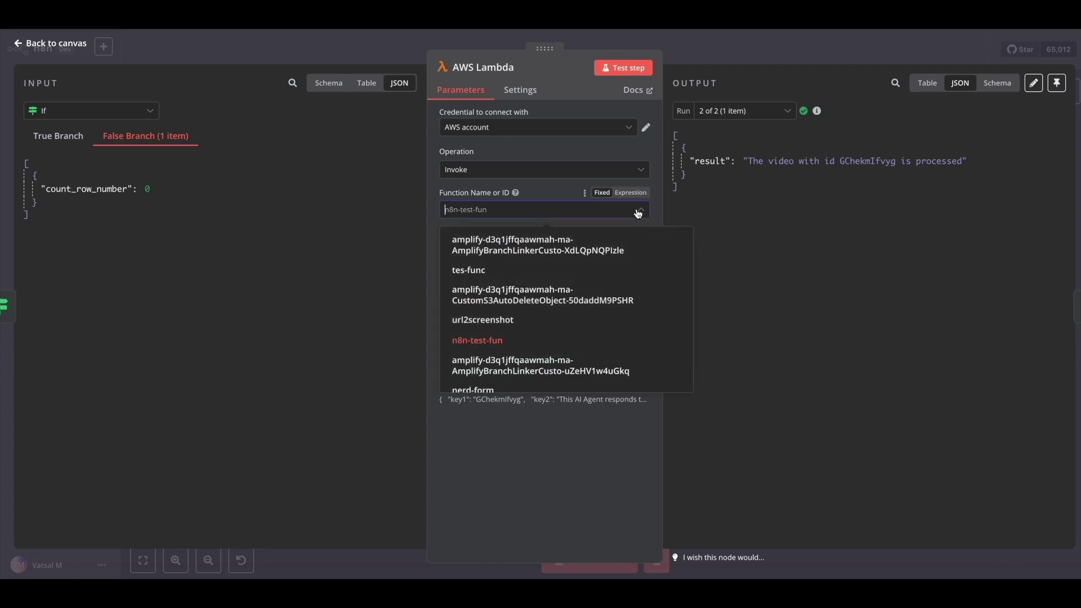
left_click(475, 341)
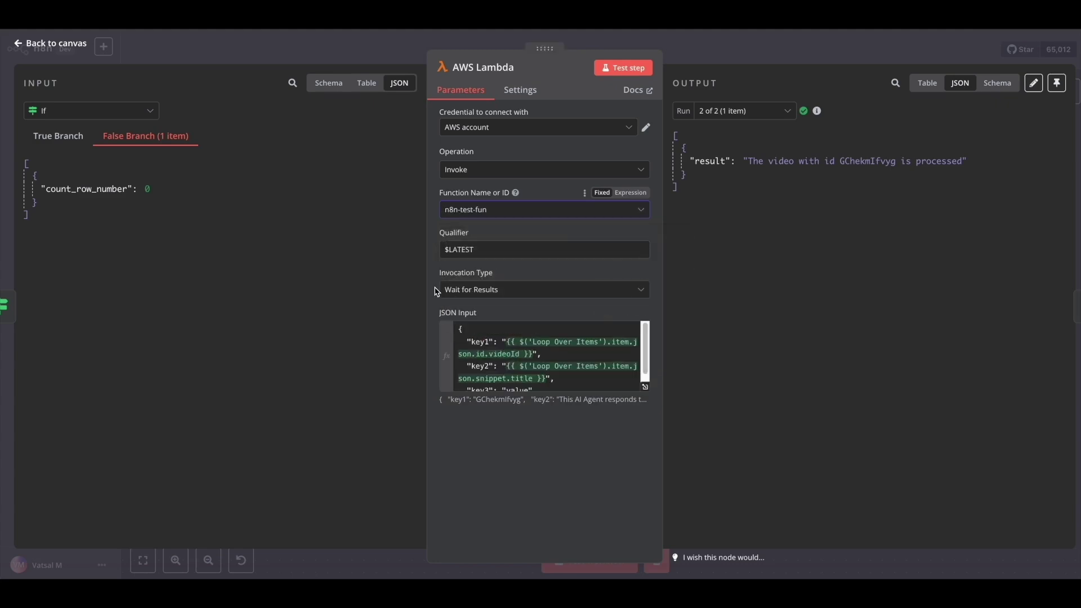
left_click(510, 290)
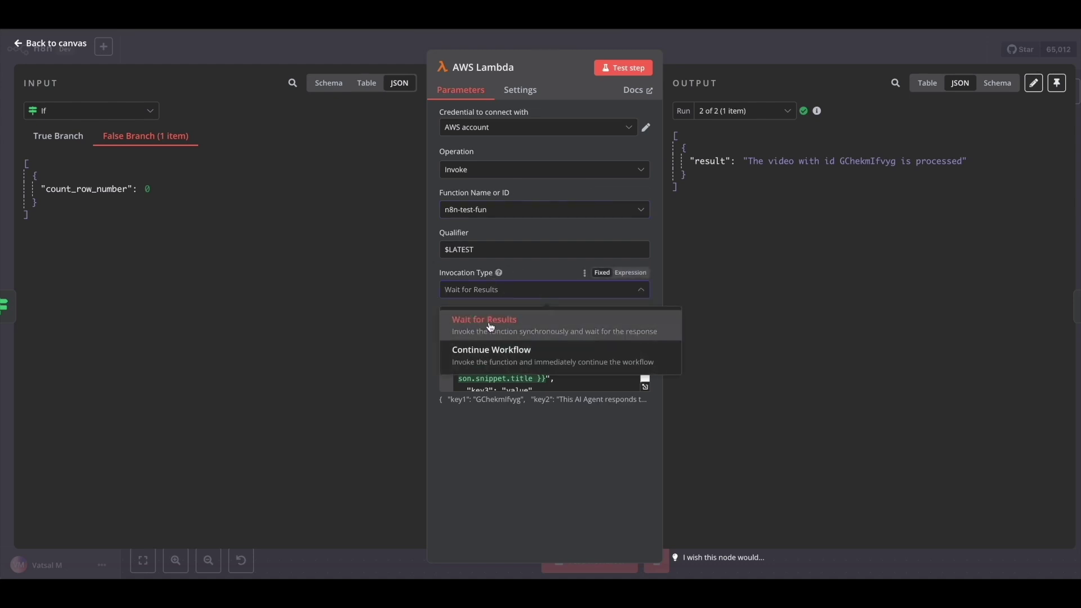
left_click(505, 327)
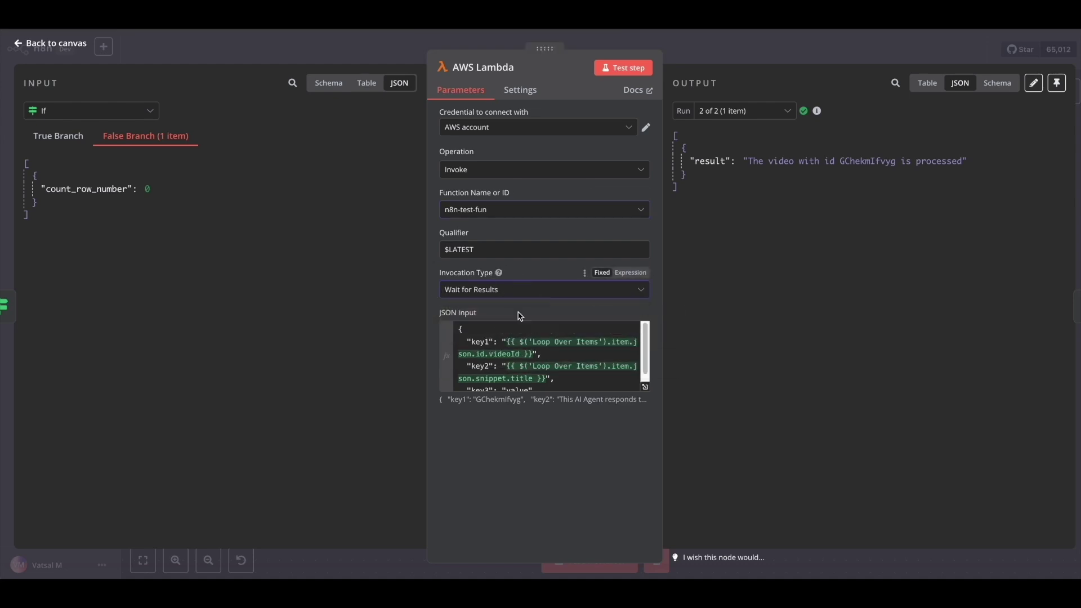
Examine the key1, key2 and key3 entries in the AWS Lambda node's JSON Input.
left_click(565, 375)
scroll(568, 376, "down", 2)
scroll(567, 375, "up", 2)
left_click(553, 518)
scroll(546, 337, "down", 1)
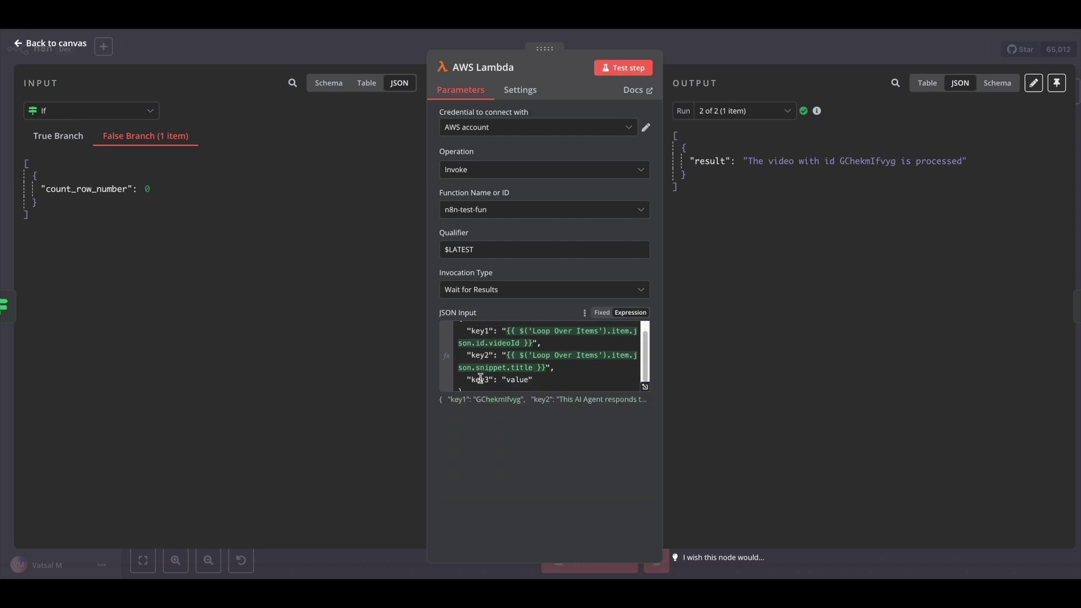
scroll(546, 377, "up", 1)
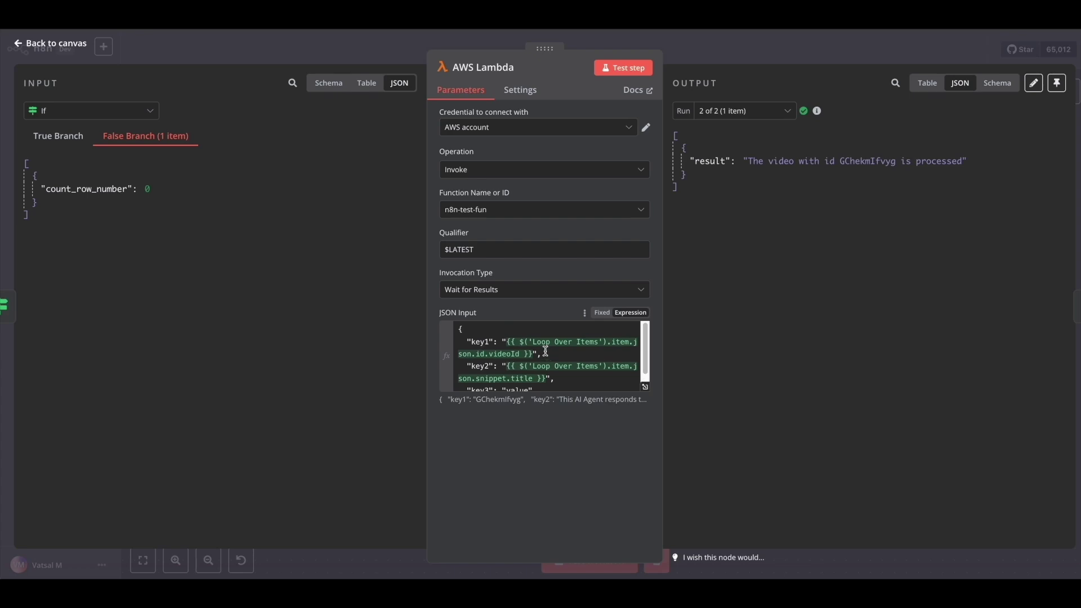
Show the Loop Over Items data as the Lambda node's input, compare it with the JSON Input expressions, and return to the canvas.
left_click(145, 112)
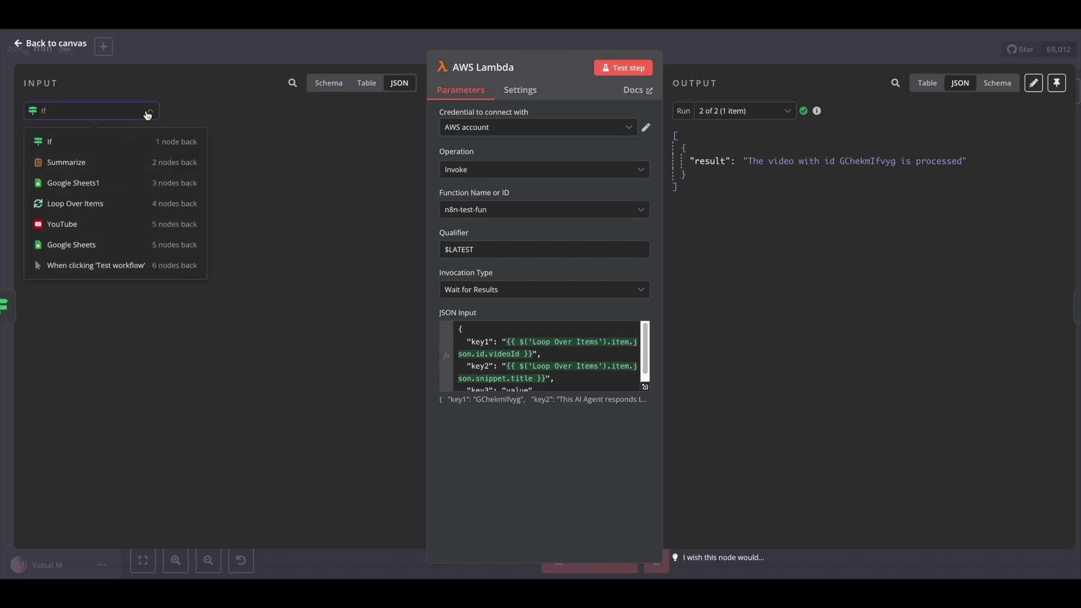
left_click(87, 203)
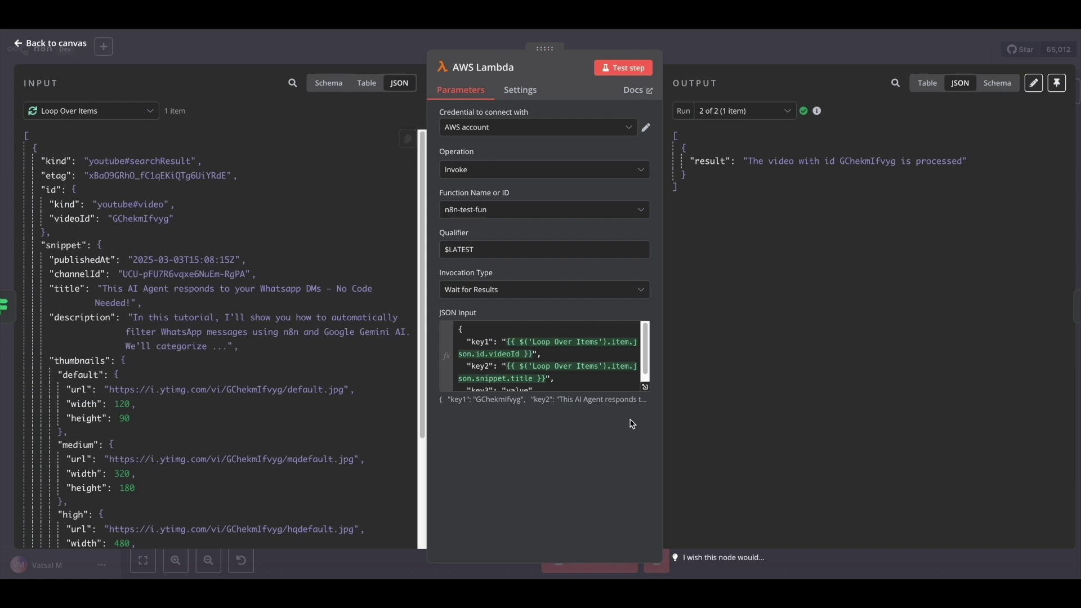
scroll(492, 366, "down", 2)
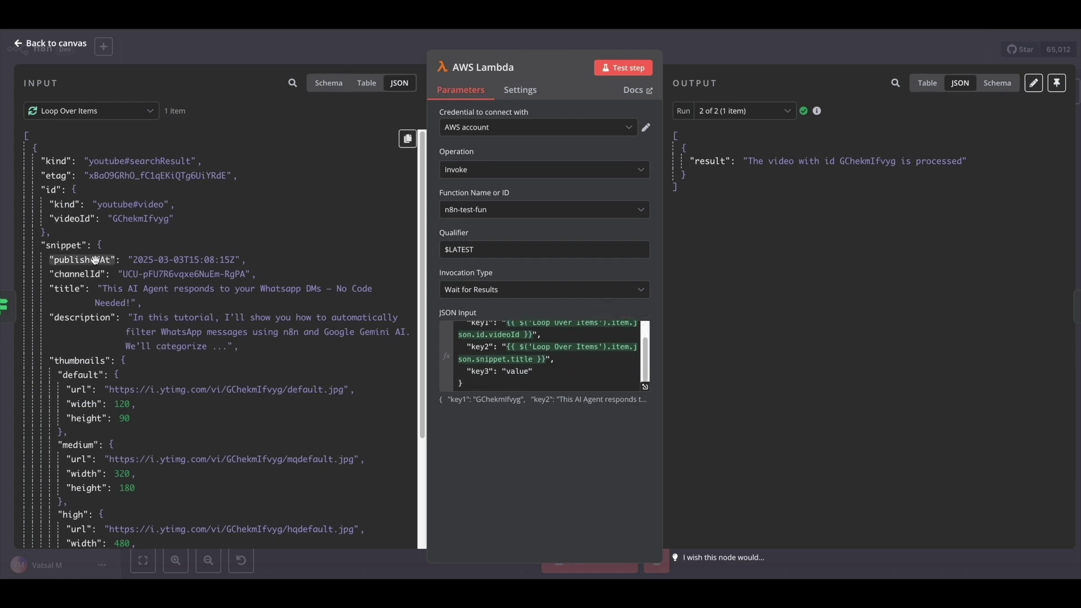
scroll(566, 369, "up", 2)
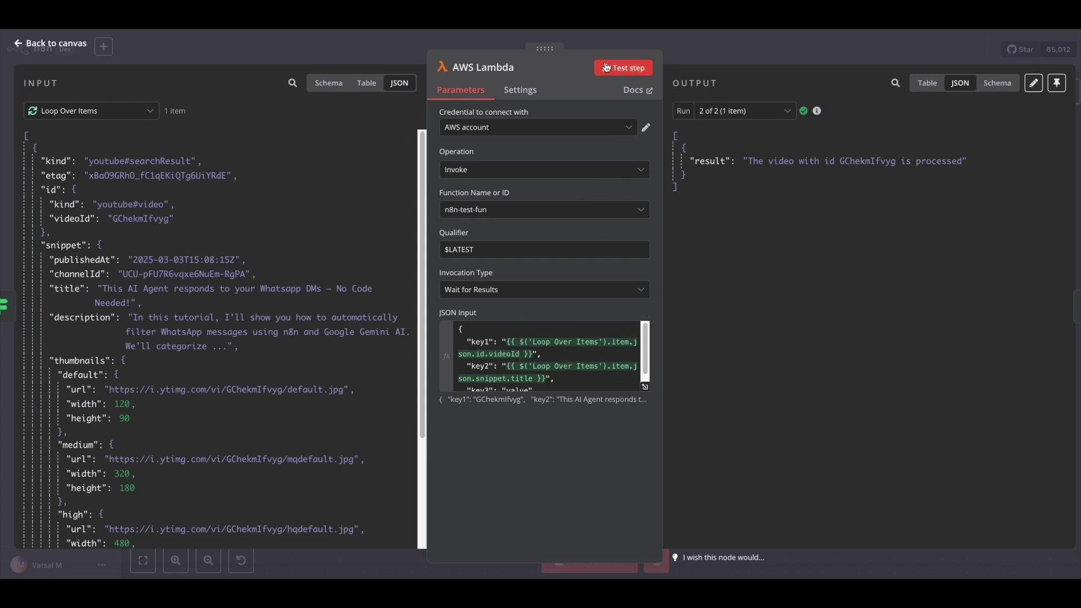
left_click(623, 68)
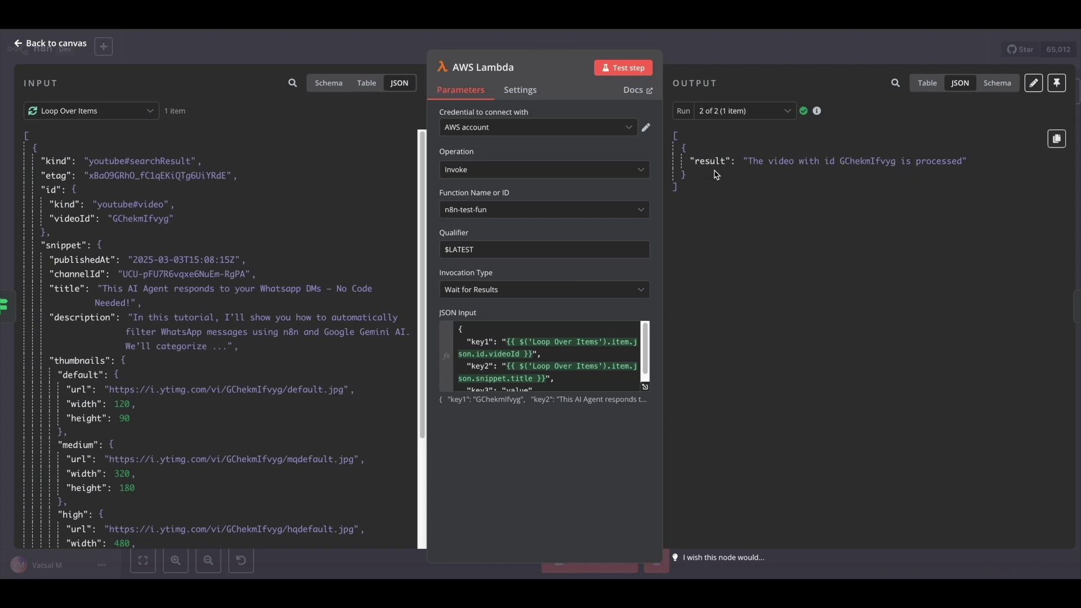
left_click(17, 45)
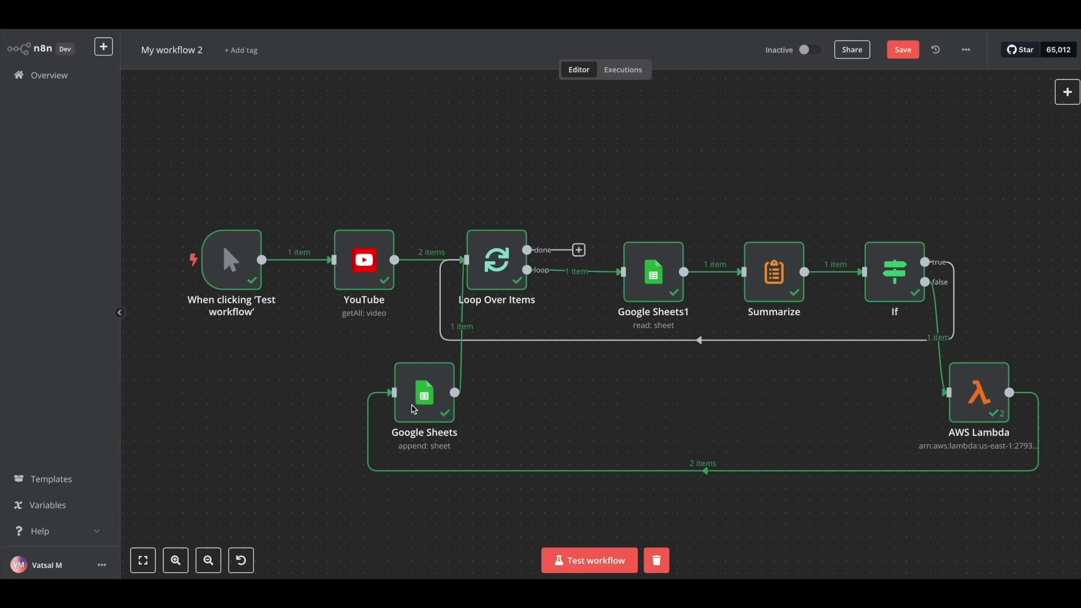
Open the Google Sheets append node, view the form for a new Google Sheets credential and close it without connecting.
double_click(414, 409)
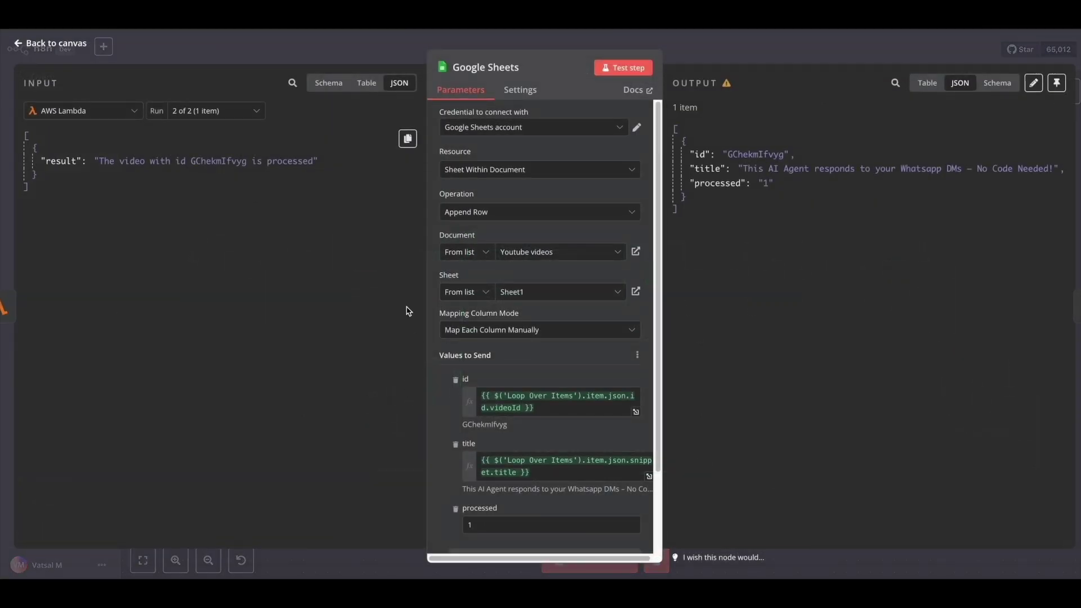
left_click(615, 130)
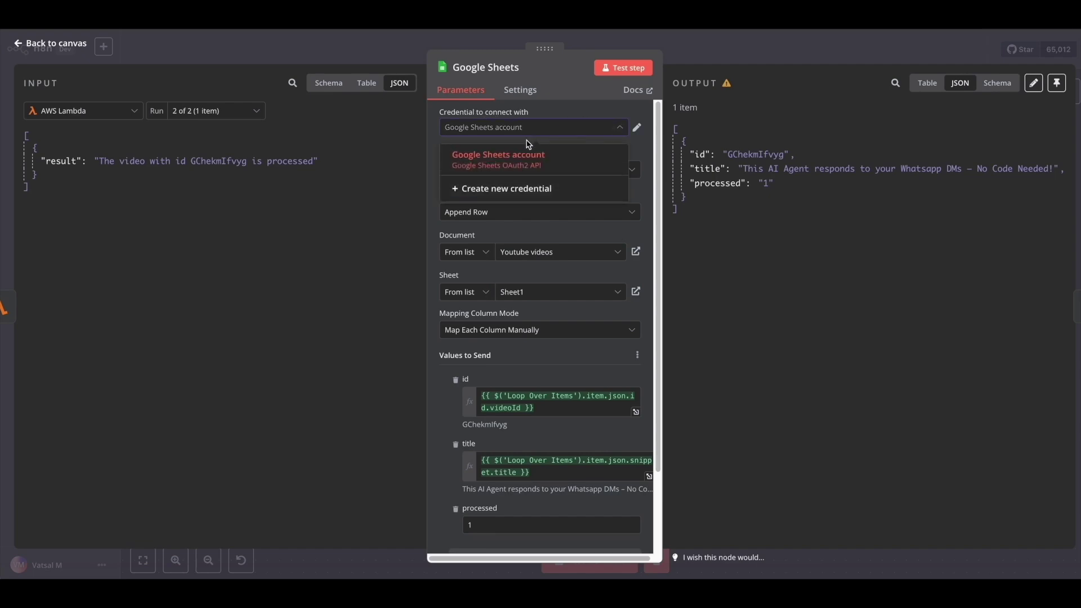
left_click(499, 190)
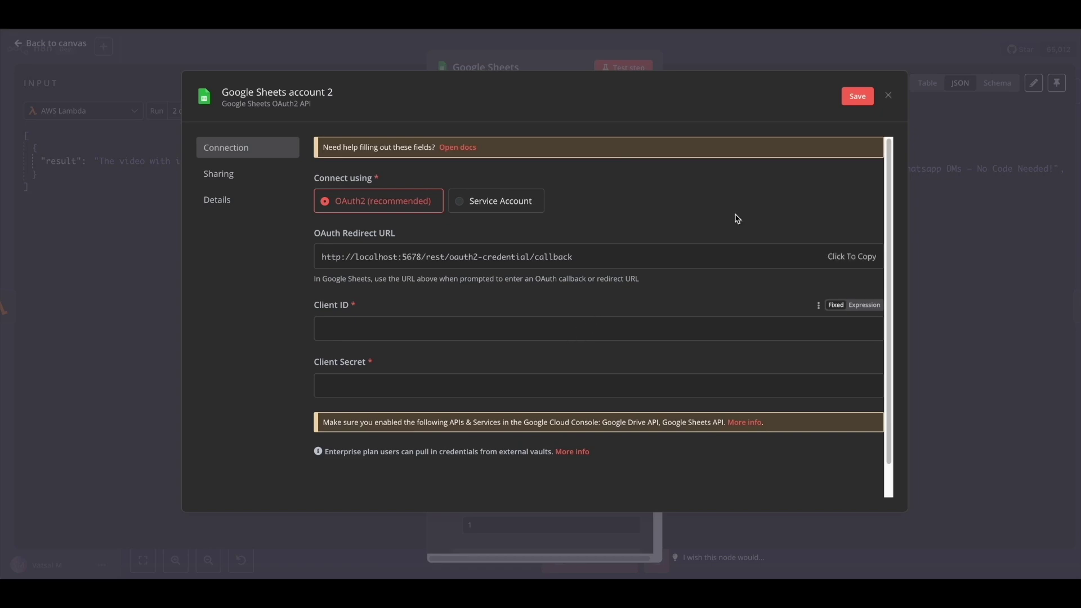
left_click(889, 98)
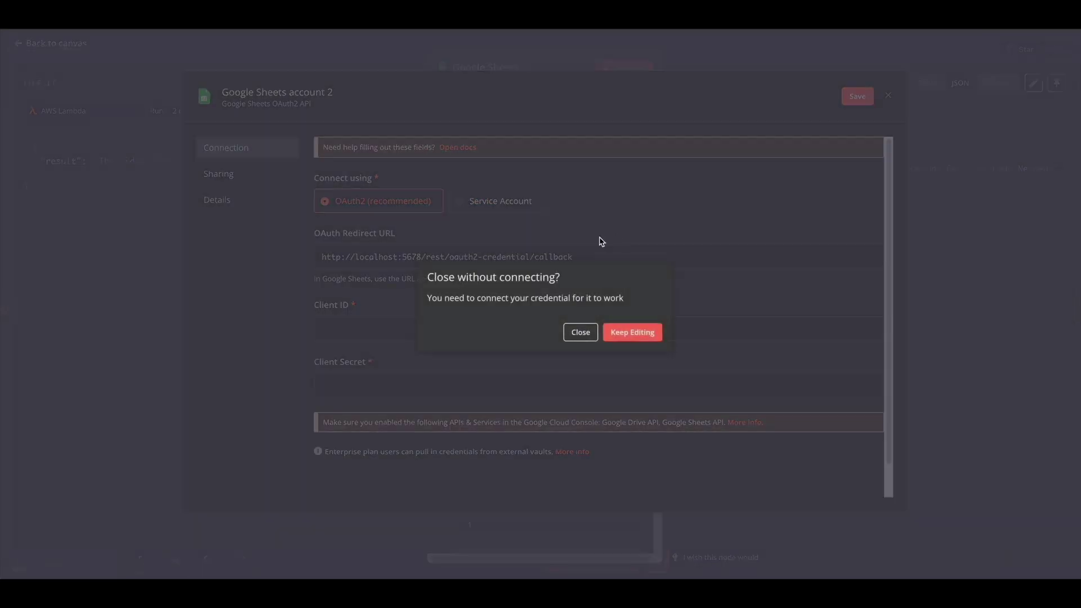
left_click(578, 331)
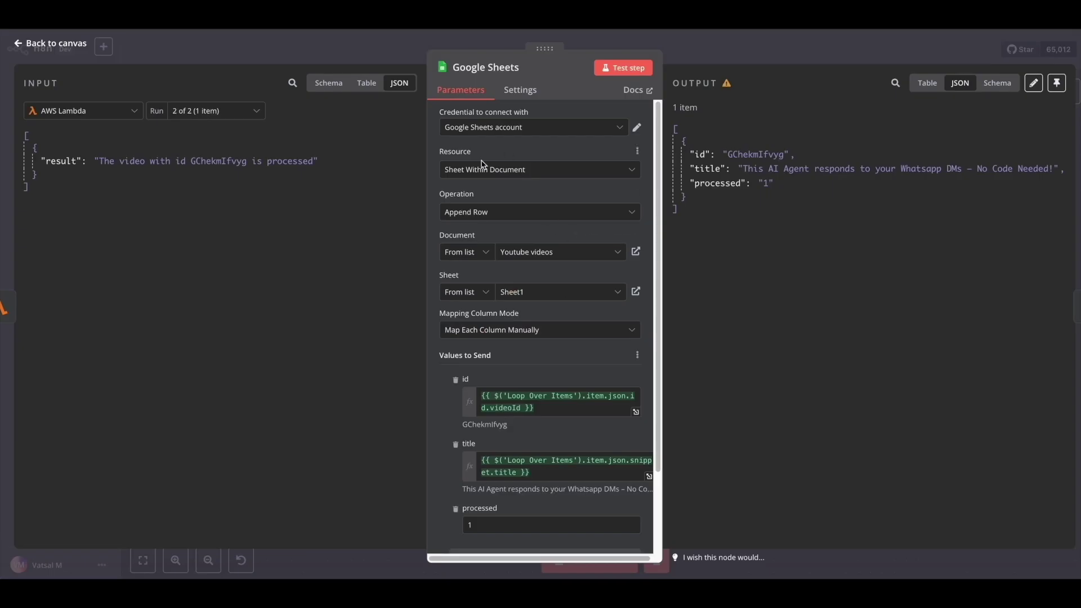
Configure the Google Sheets node to append a row to Sheet1 of the Youtube videos document, with Map Each Column Manually as mapping mode.
left_click(505, 214)
left_click(470, 279)
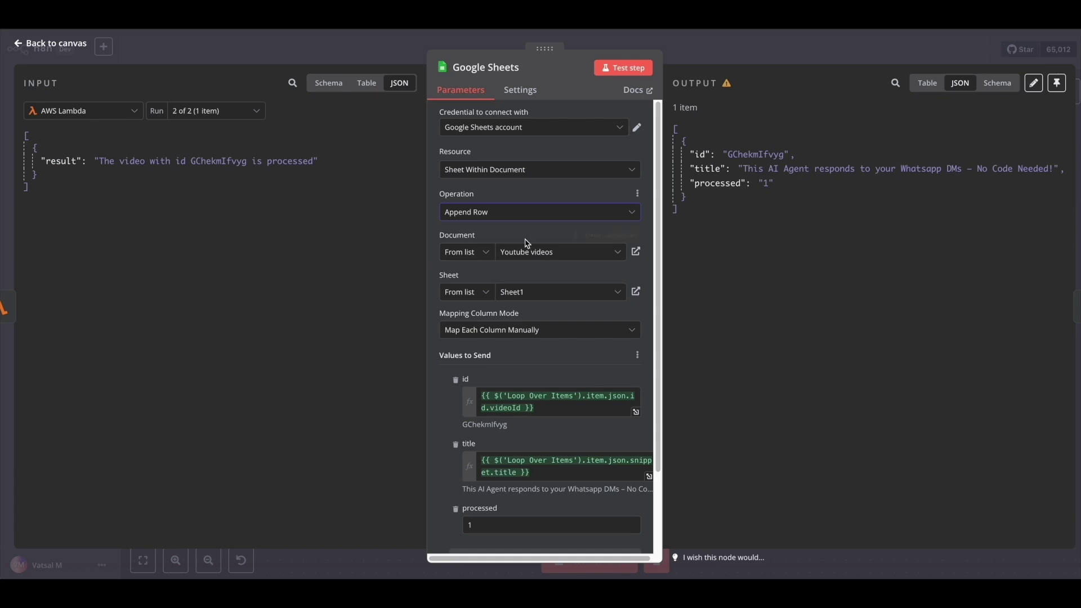
left_click(540, 254)
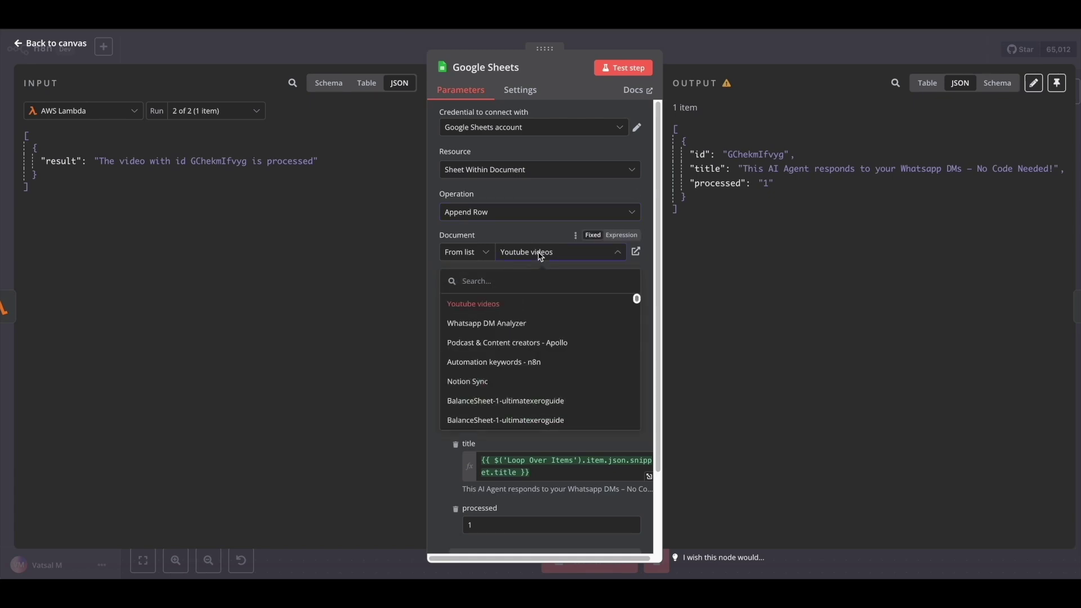
left_click(463, 304)
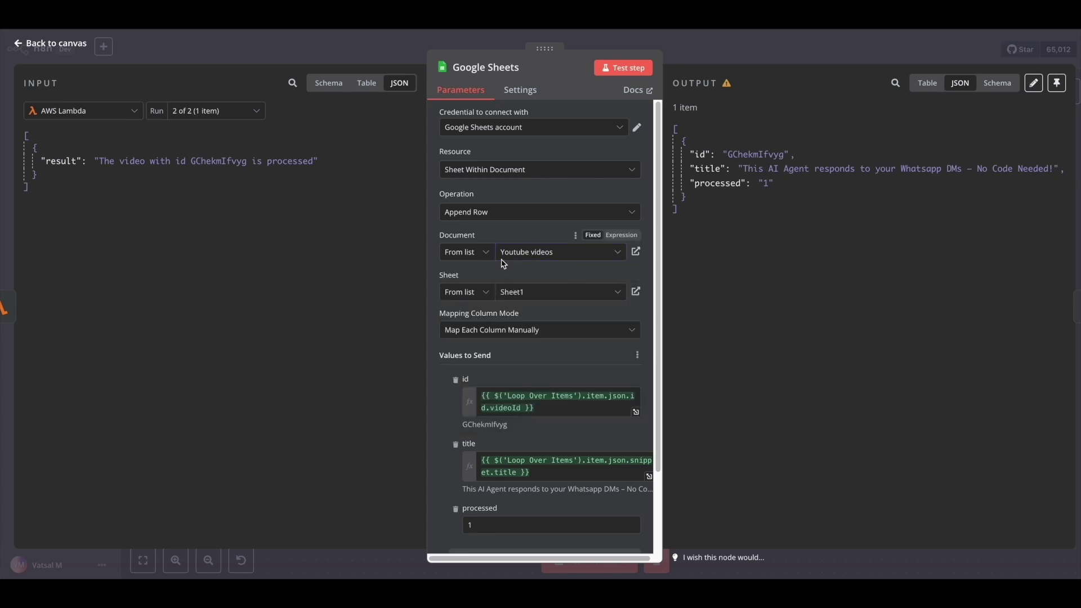
left_click(557, 291)
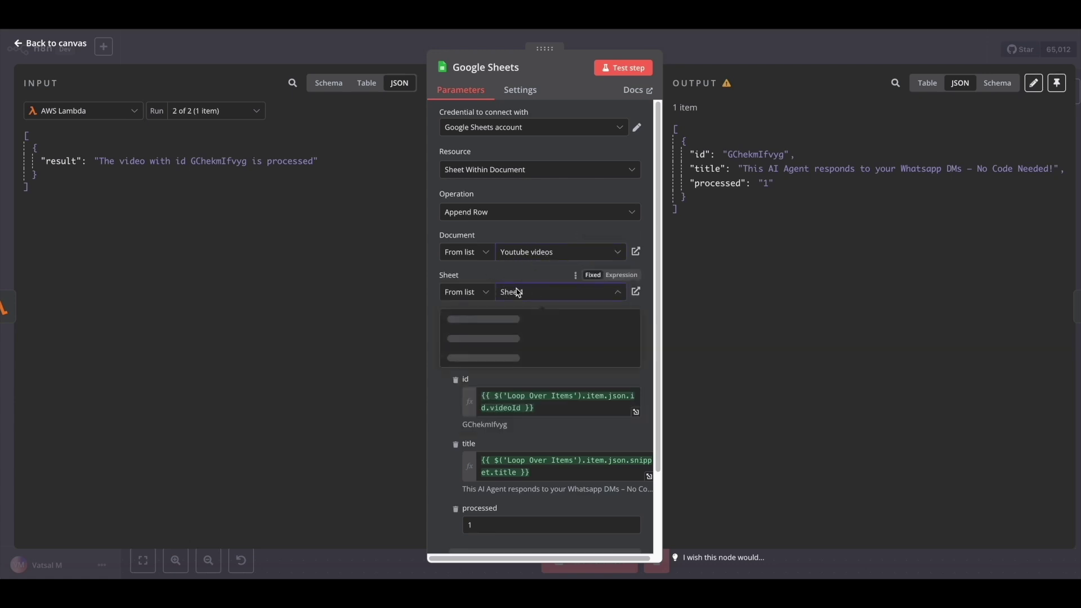
left_click(450, 319)
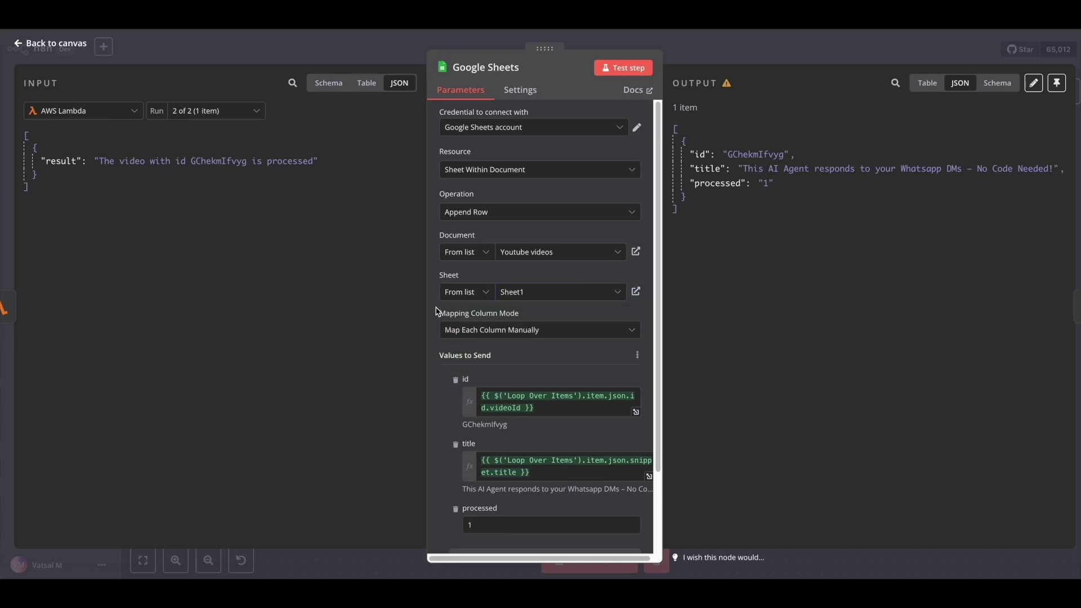
left_click(499, 336)
left_click(480, 363)
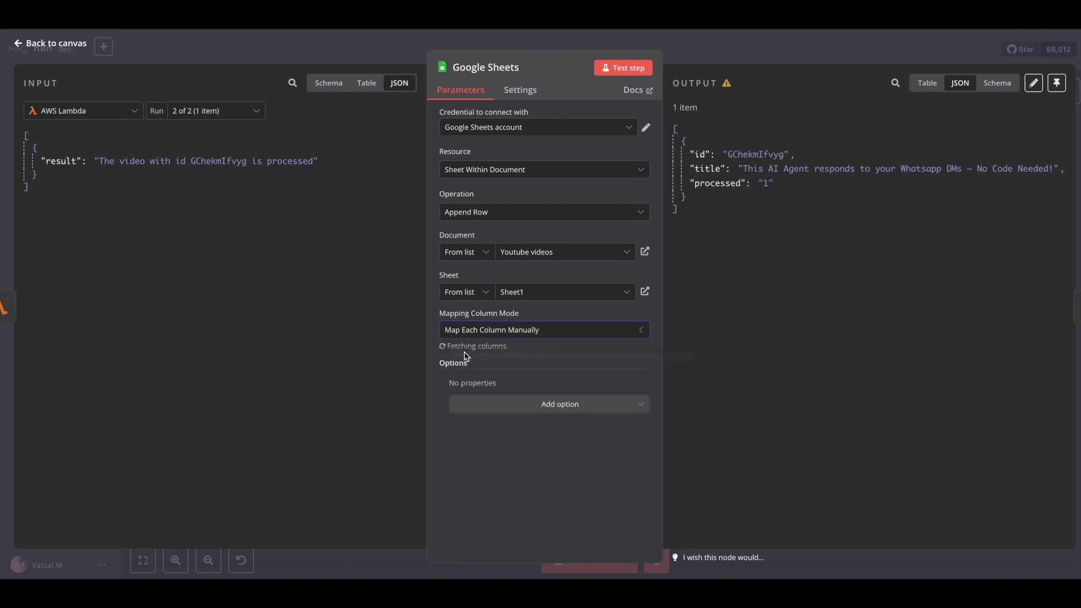
Show the Loop Over Items data as the Google Sheets node's input, compare it with the id, title and processed values, and return to the canvas.
scroll(438, 351, "down", 2)
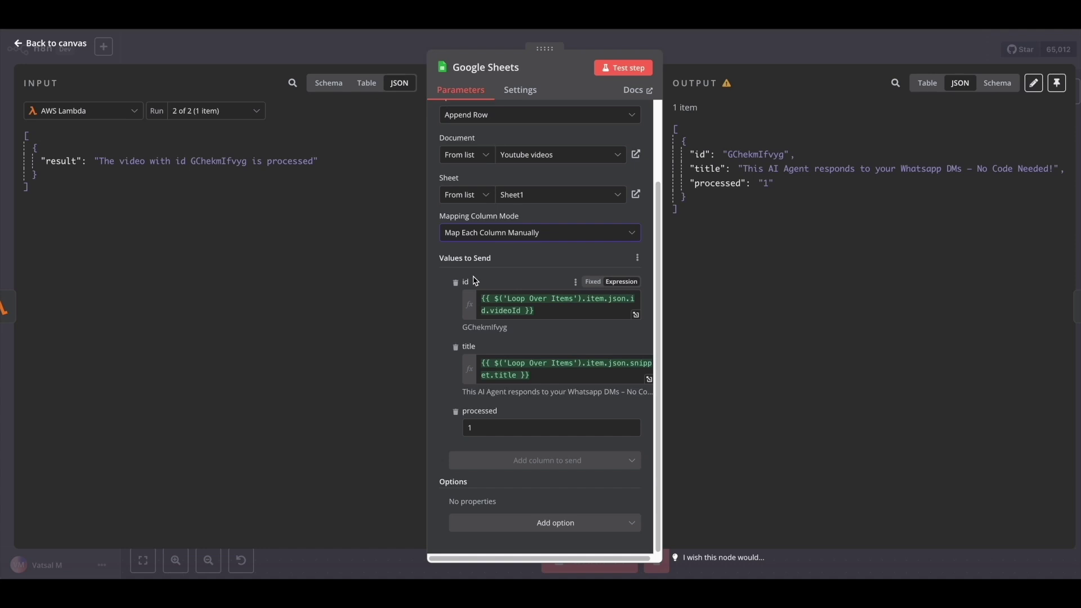
left_click(84, 111)
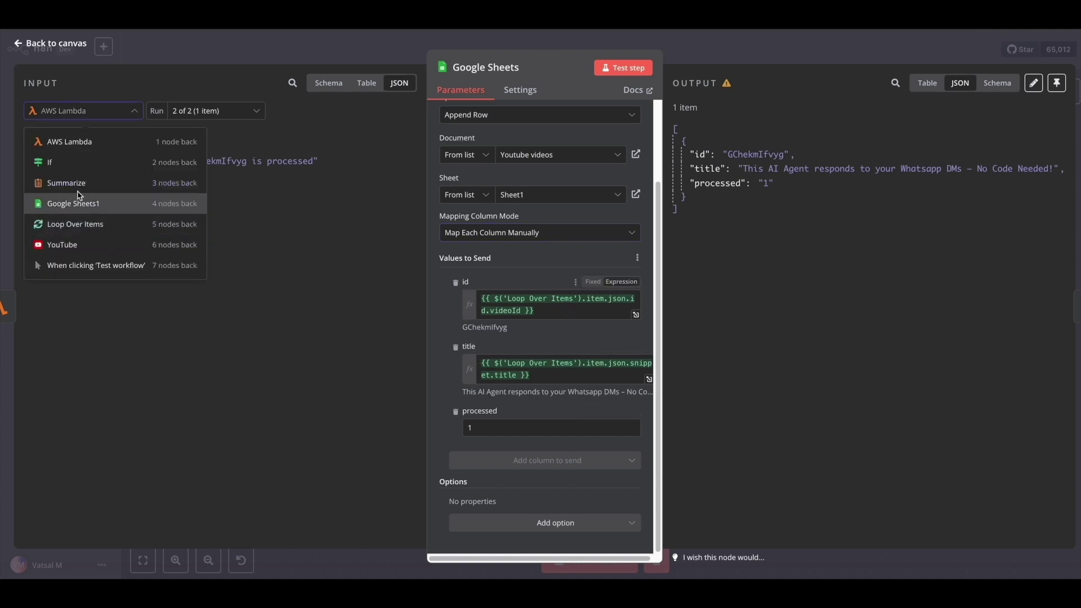
left_click(73, 226)
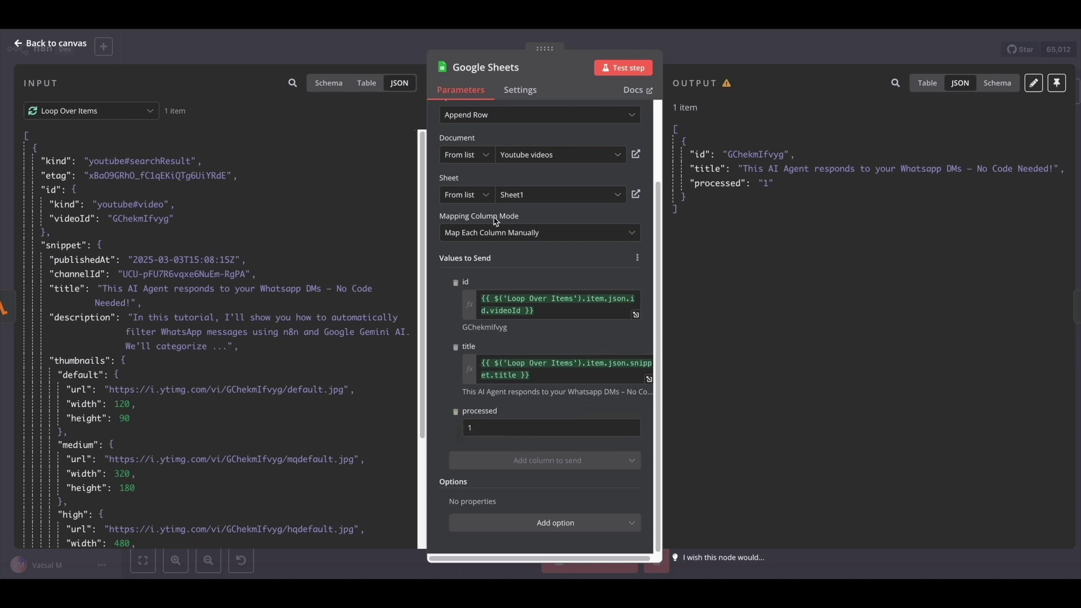
left_click(18, 45)
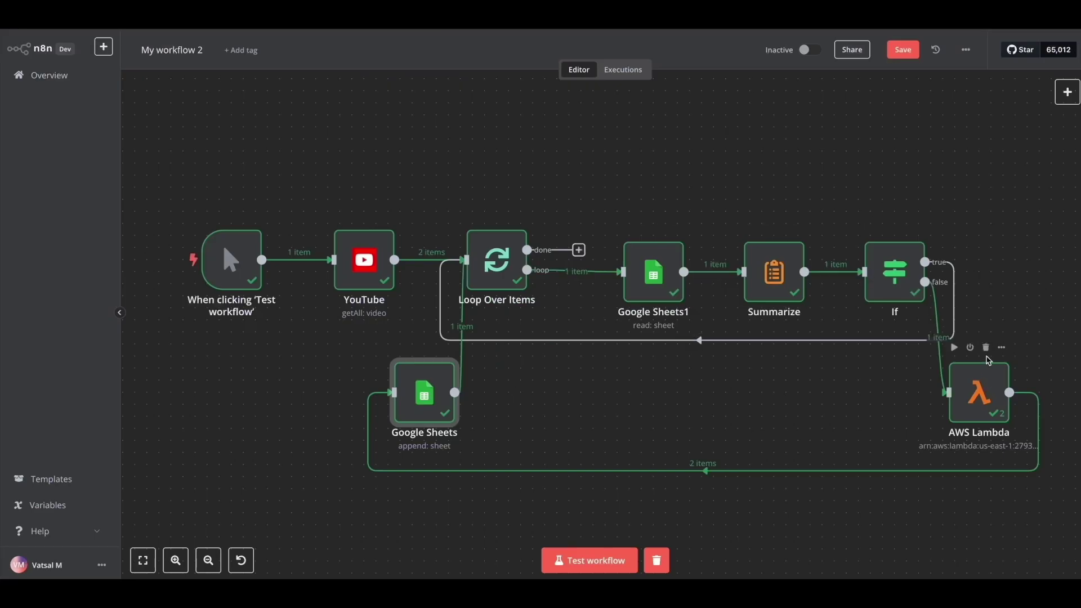
Switch to the Youtube videos spreadsheet in Google Sheets and clear the video entries in A2:C3 of Sheet1, keeping the header row.
mouse_move(419, 401)
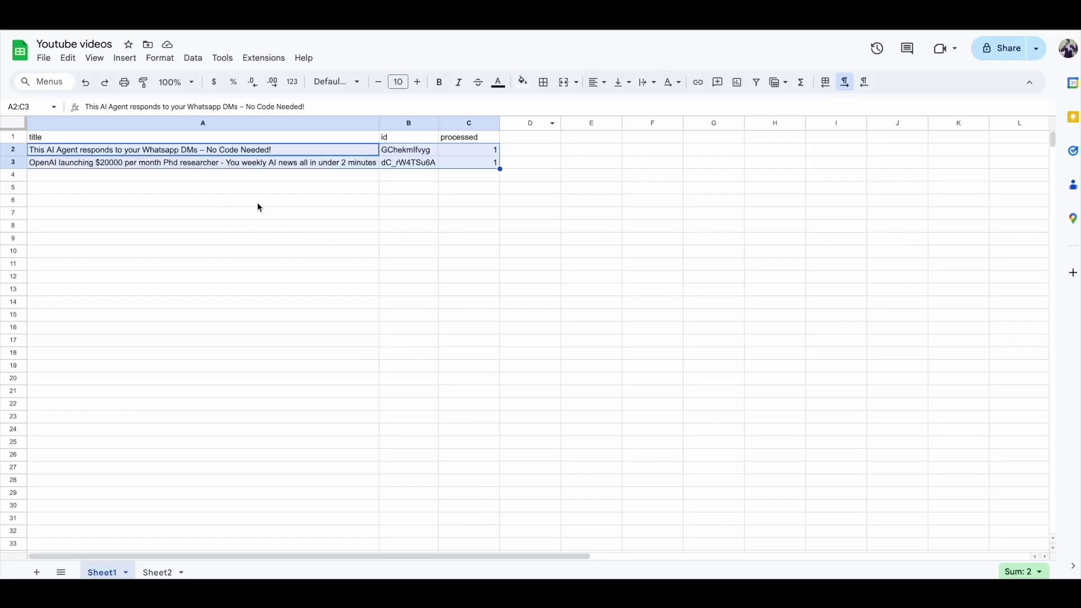
key("Delete")
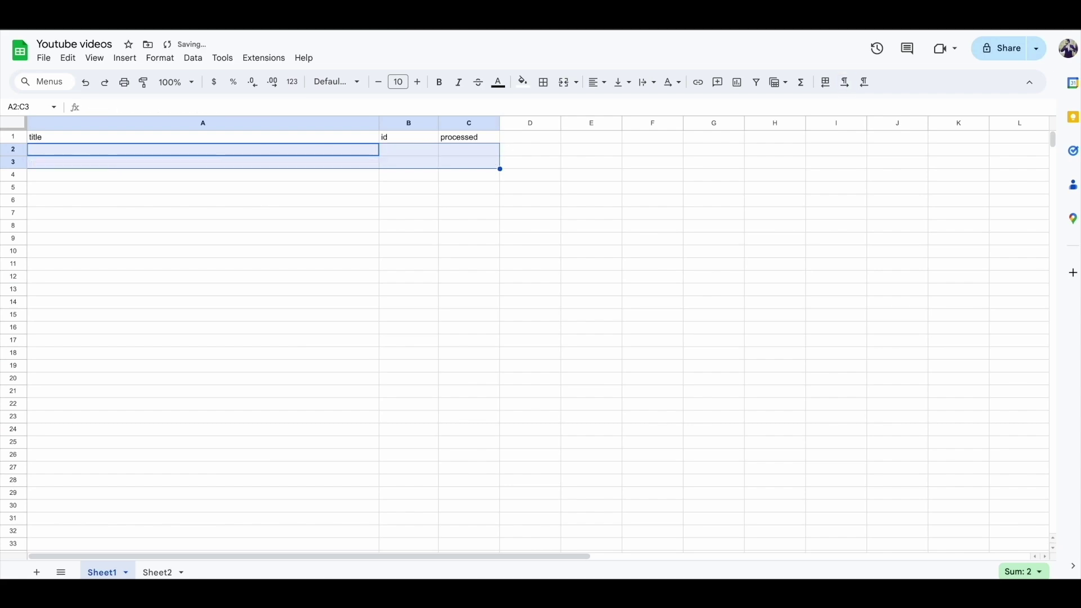
left_click(409, 288)
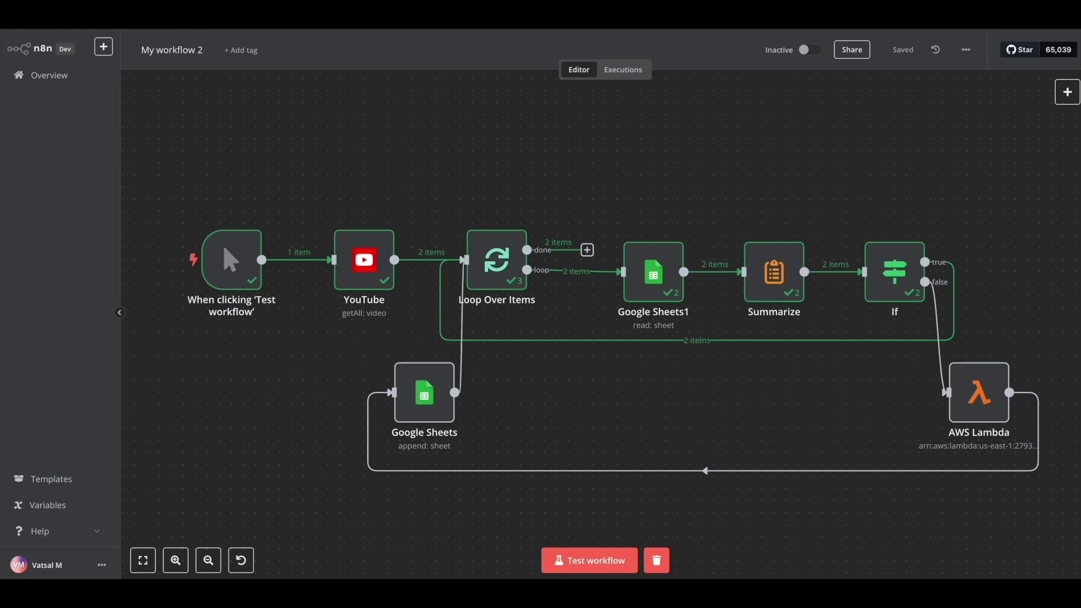
Reload My workflow 2 in n8n, run a test of the whole workflow, and check the rows in Sheet1 of the Youtube videos spreadsheet.
key("F5")
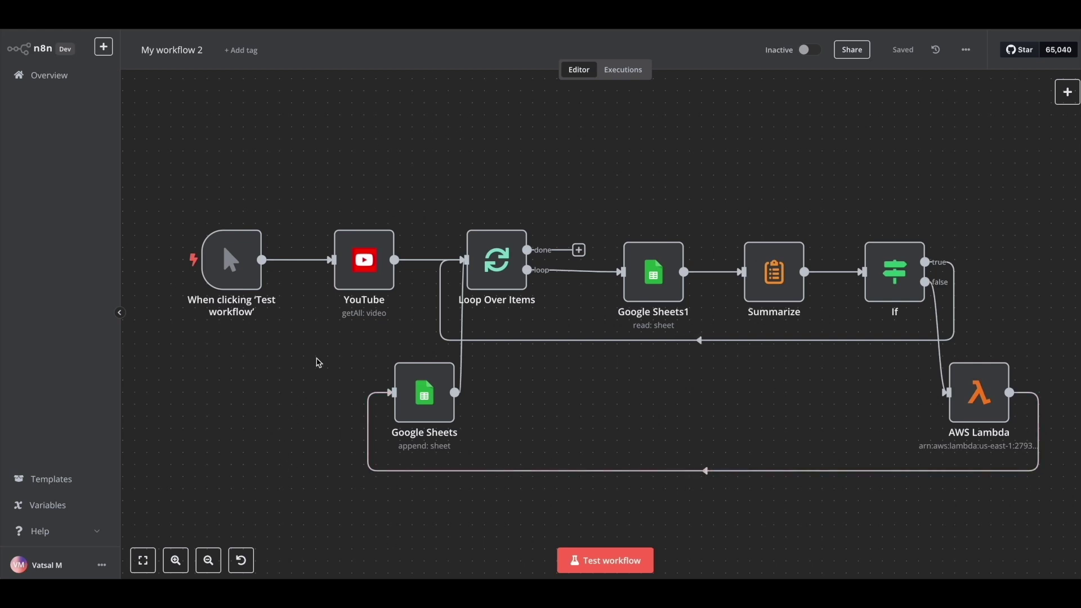
left_click(608, 567)
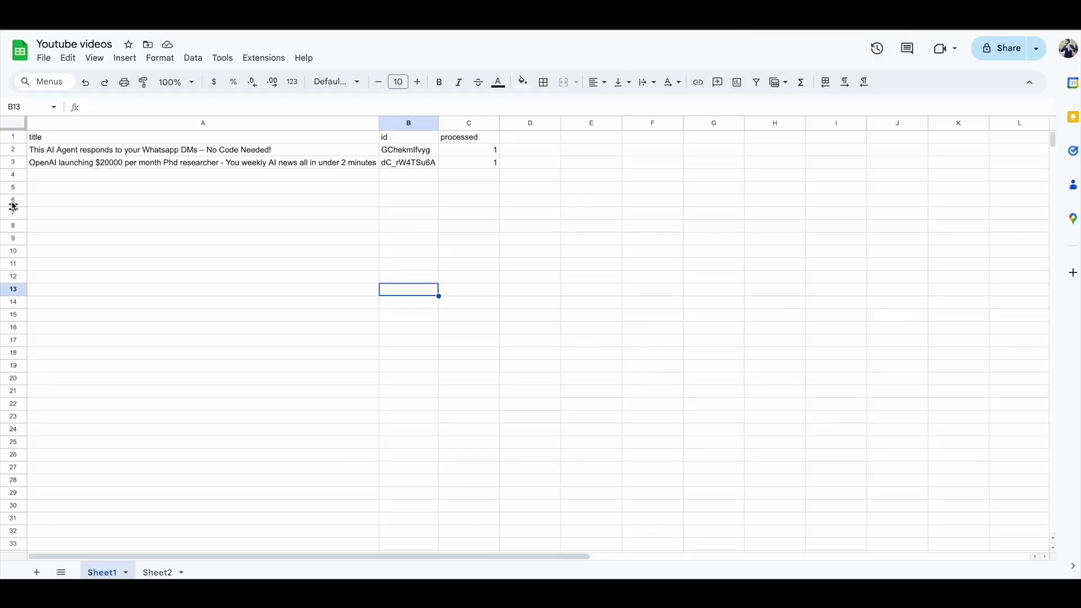
left_click(107, 152)
left_click(139, 163)
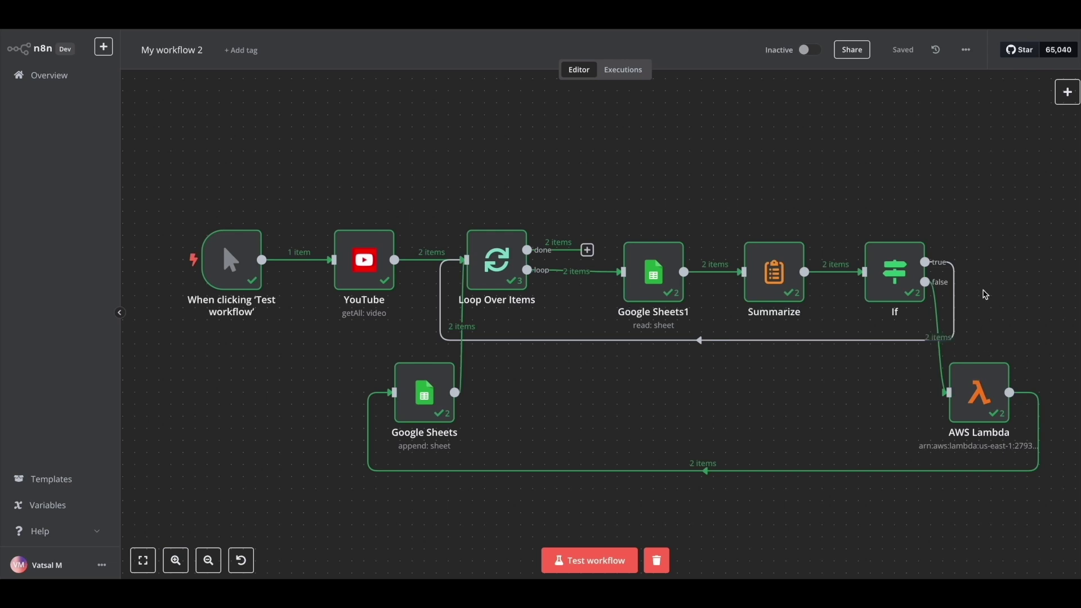
Inspect the If node's count_row_number input, its greater-than-0 condition and the branch output in n8n, and return to the canvas.
mouse_move(895, 290)
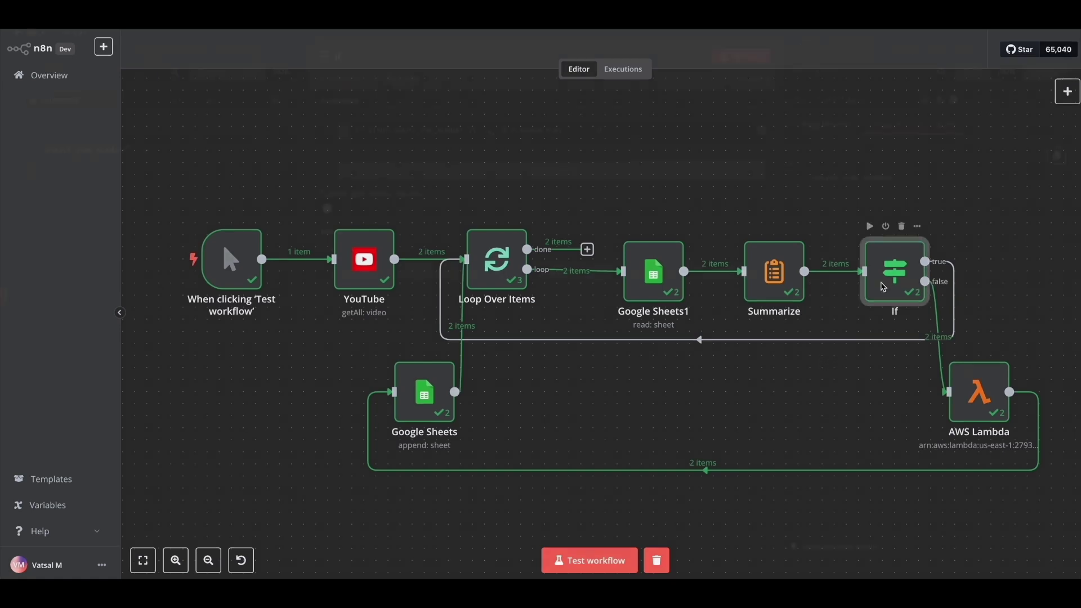
double_click(894, 272)
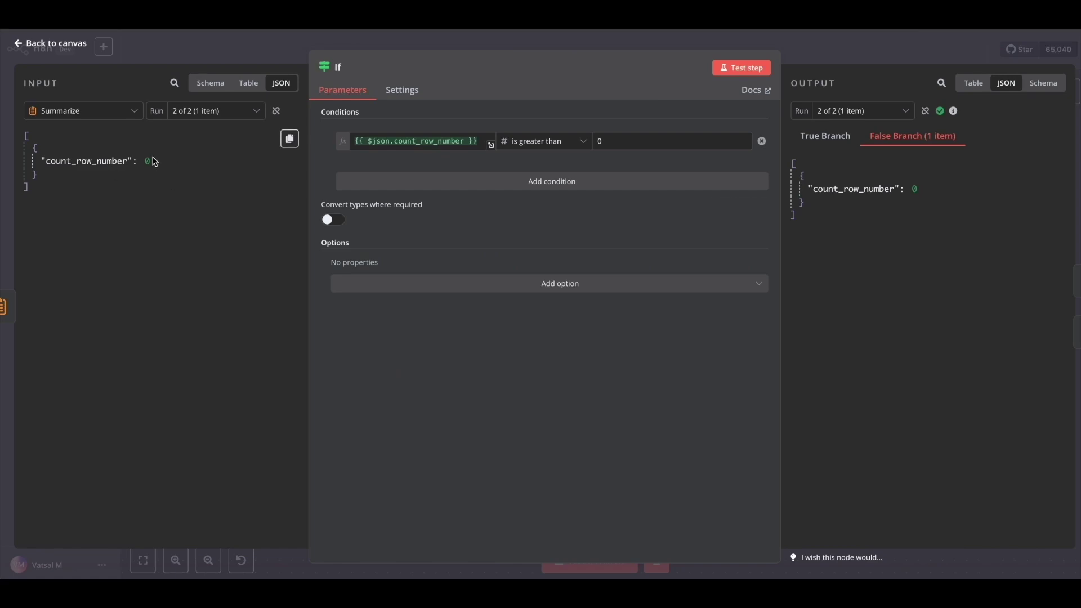
left_click(24, 44)
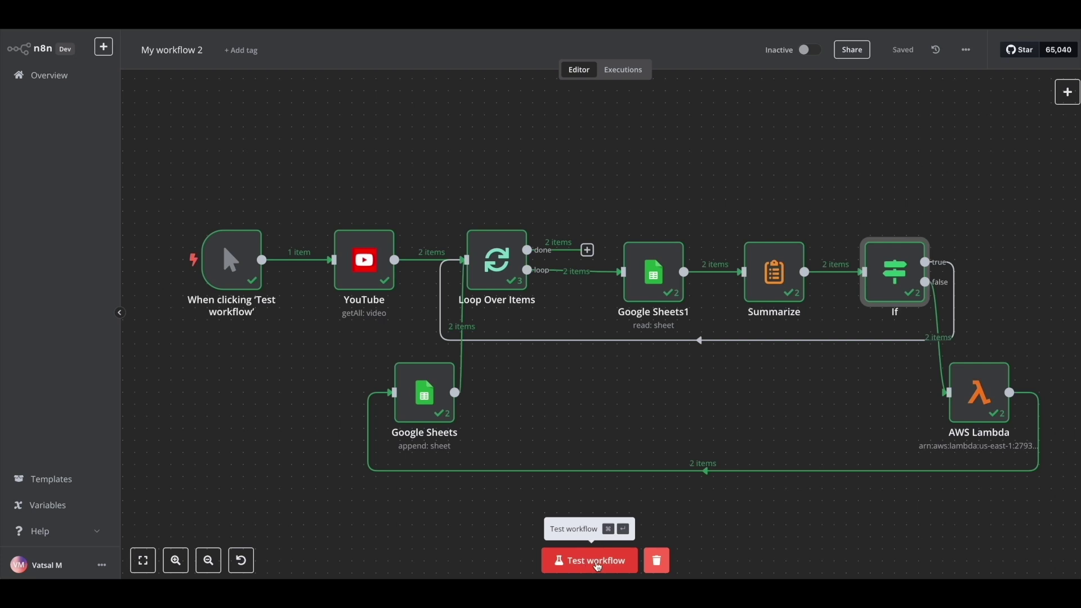
Test the workflow again with the videos already listed, and review the If node's branch output and the Youtube videos sheet.
left_click(598, 566)
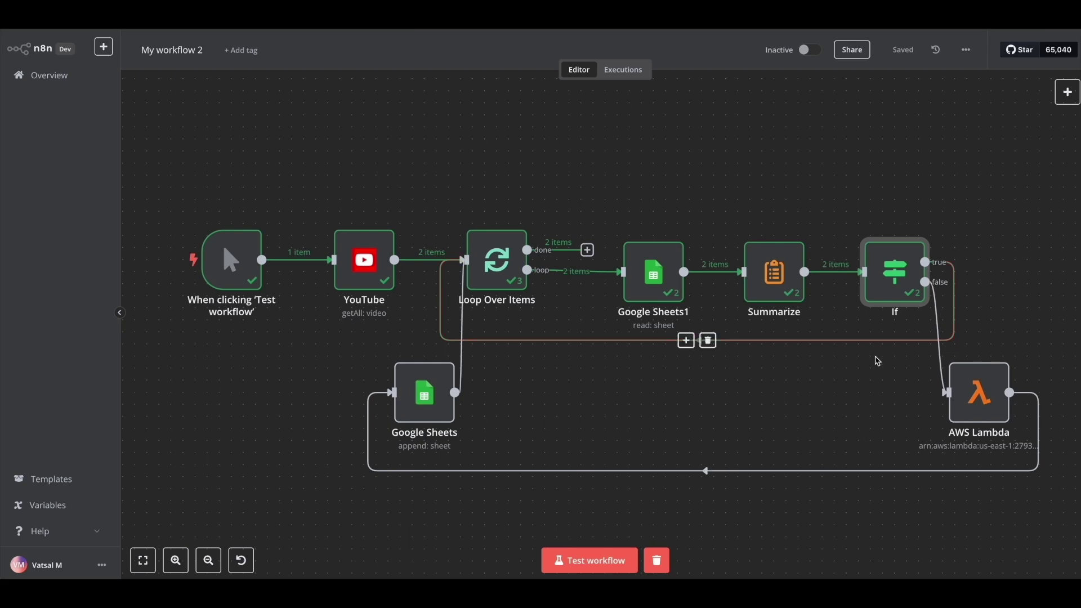
double_click(890, 292)
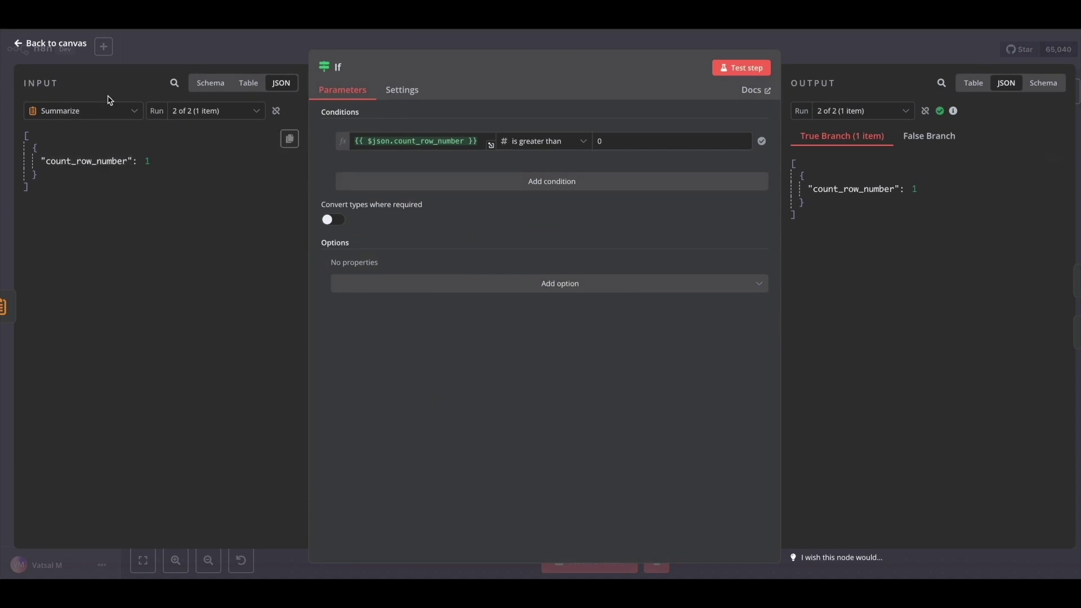
left_click(20, 44)
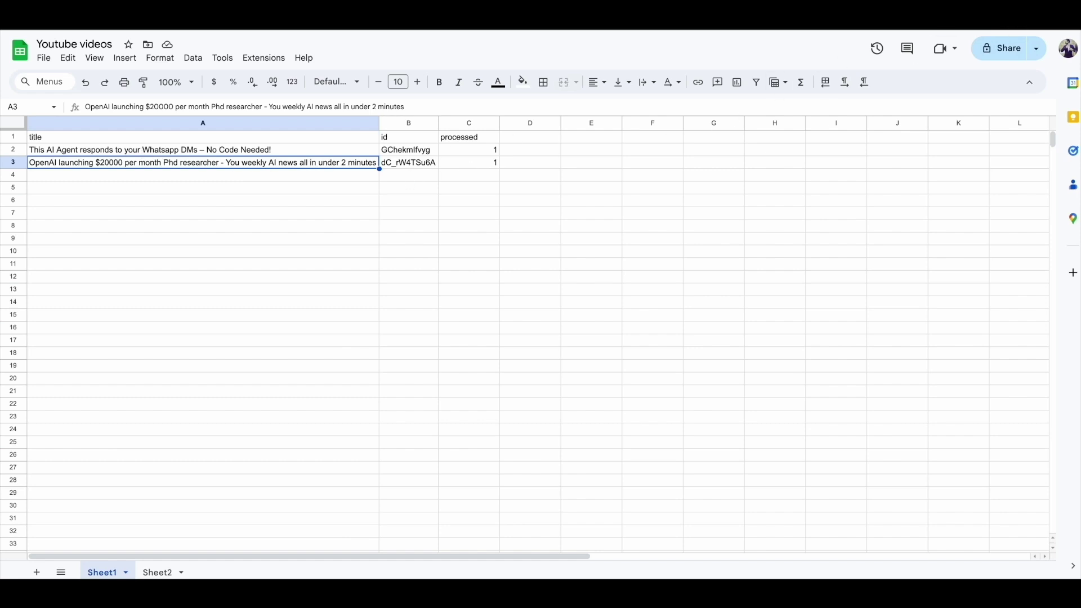
left_click(968, 25)
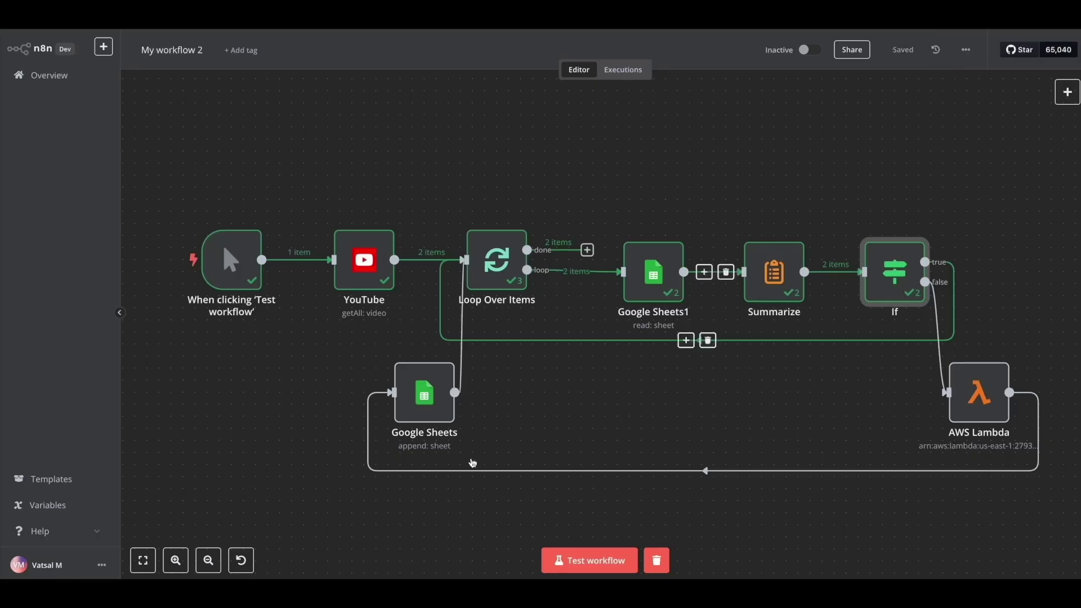